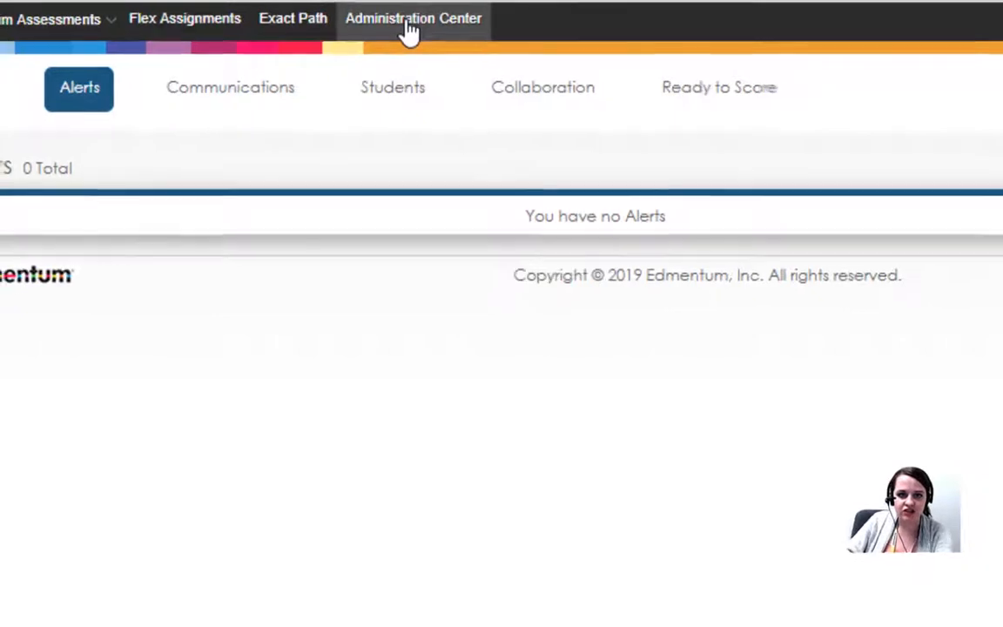
# - Open the account's application settings in the Administration Center
pyautogui.click(411, 27)
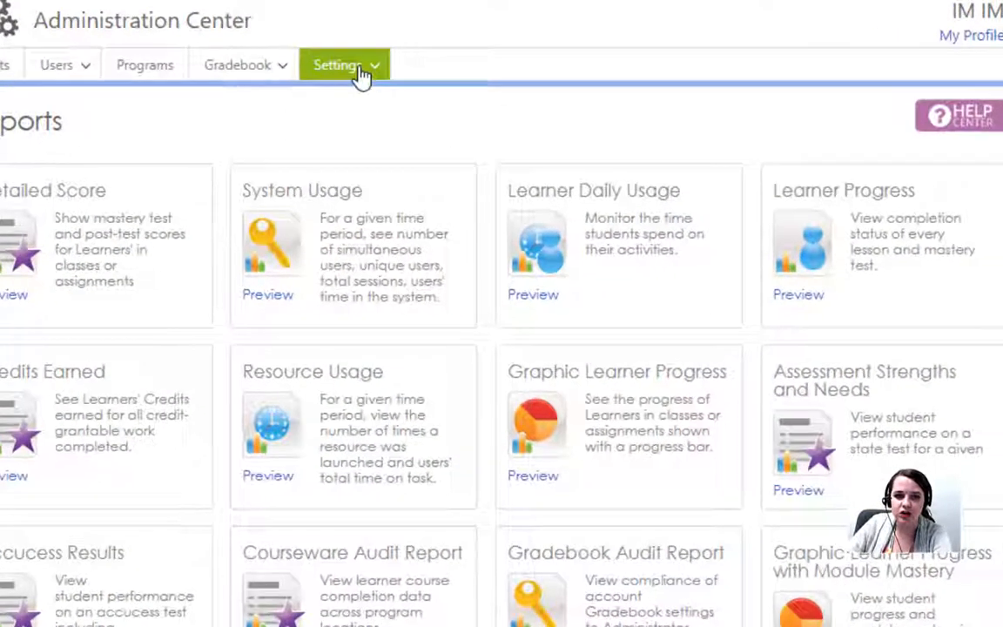
pyautogui.click(377, 127)
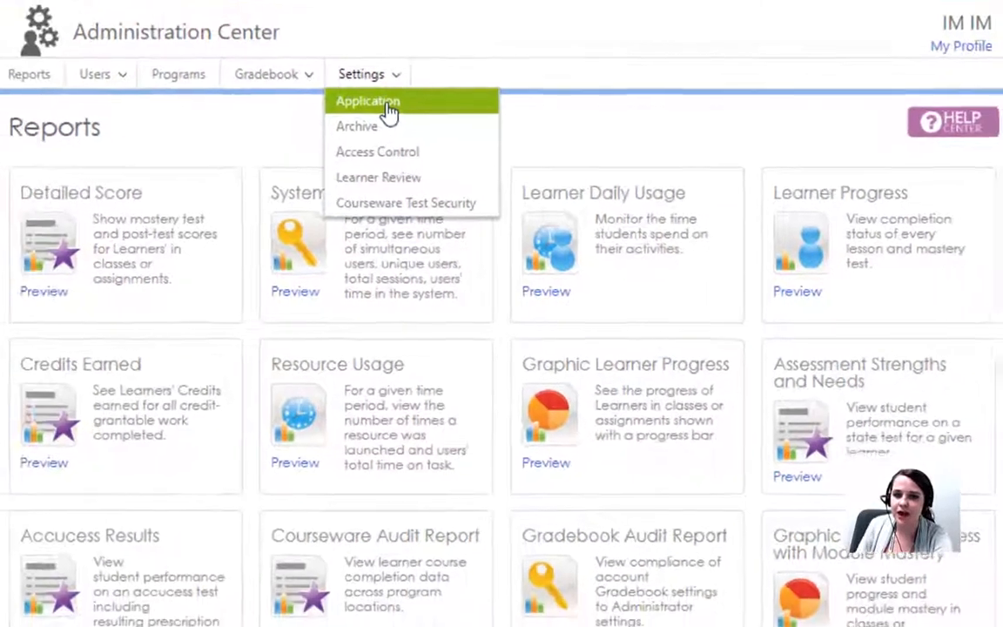
pyautogui.click(357, 87)
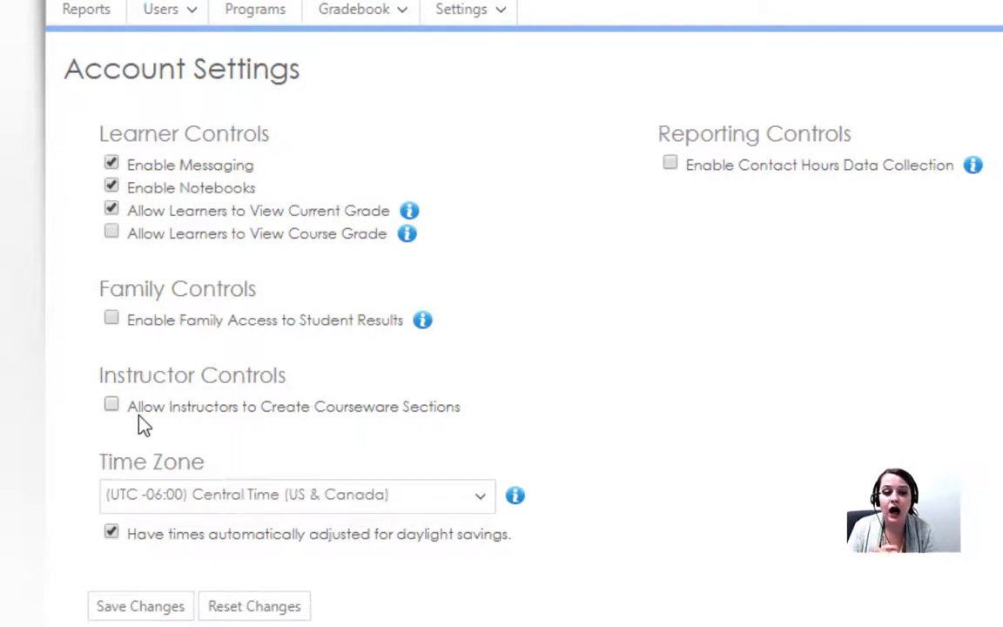
# - Allow instructors to create Courseware sections and save the account settings
pyautogui.click(111, 405)
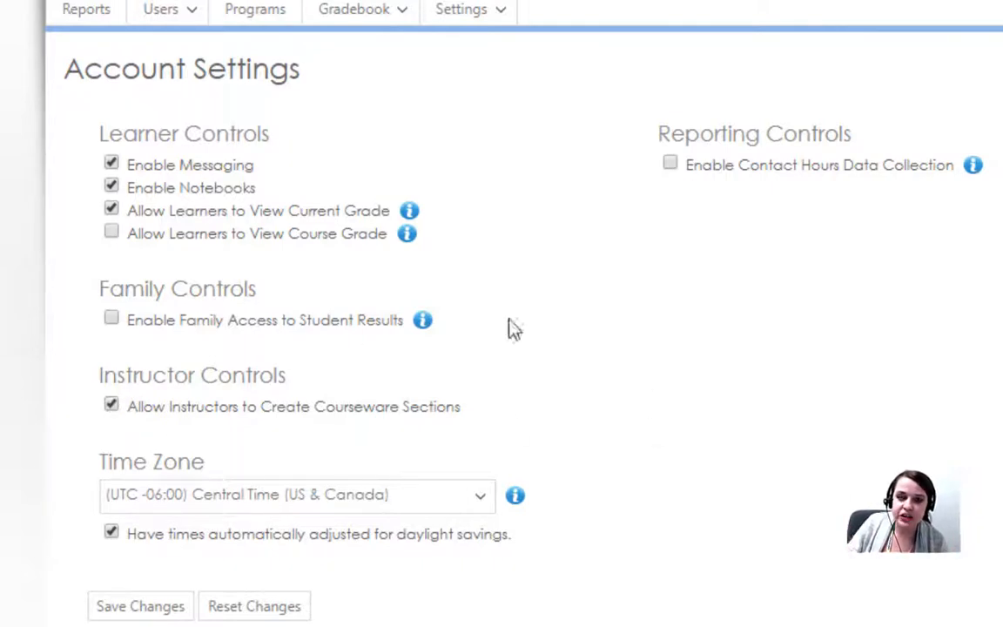
pyautogui.click(112, 405)
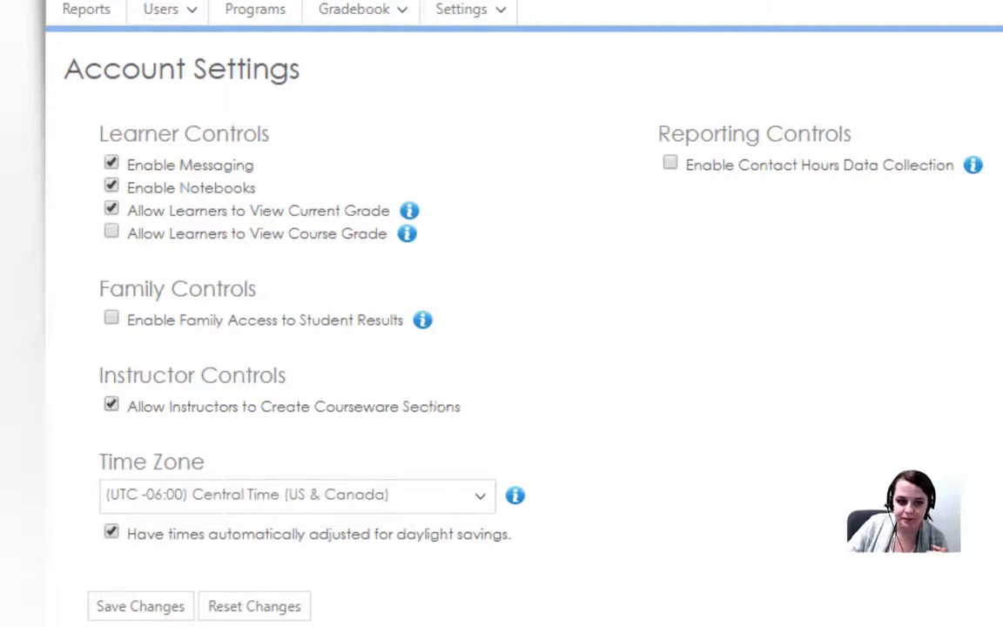
pyautogui.click(140, 606)
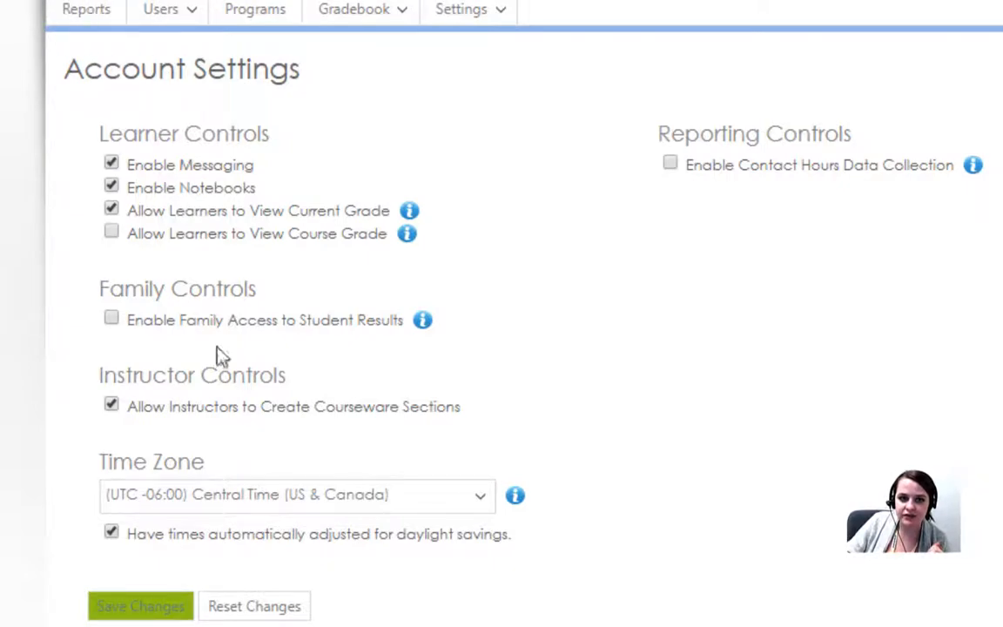
# - Open the Archive settings to view the classes in the account
pyautogui.click(497, 19)
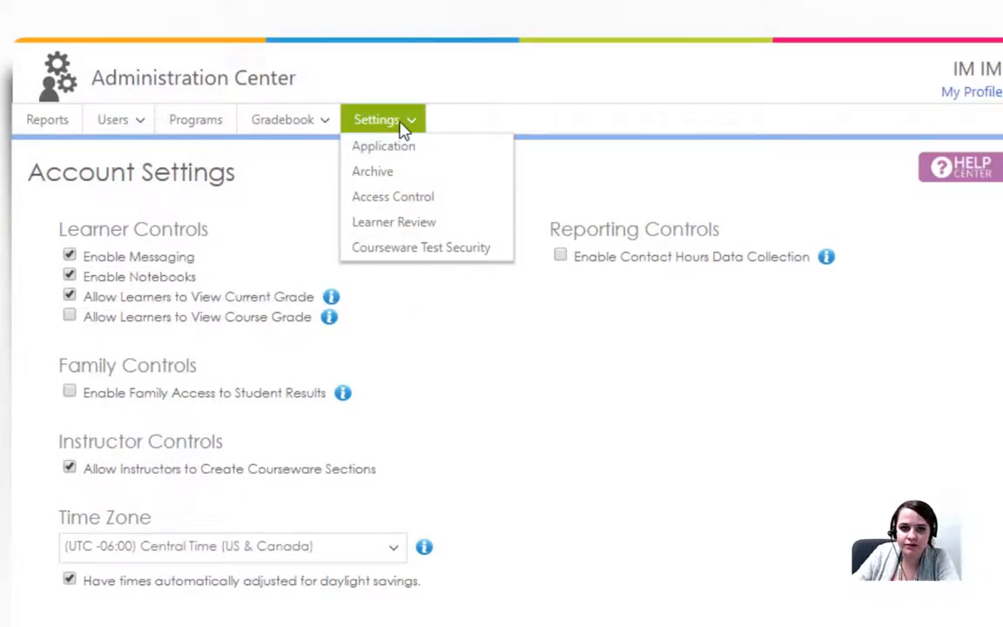
pyautogui.click(399, 181)
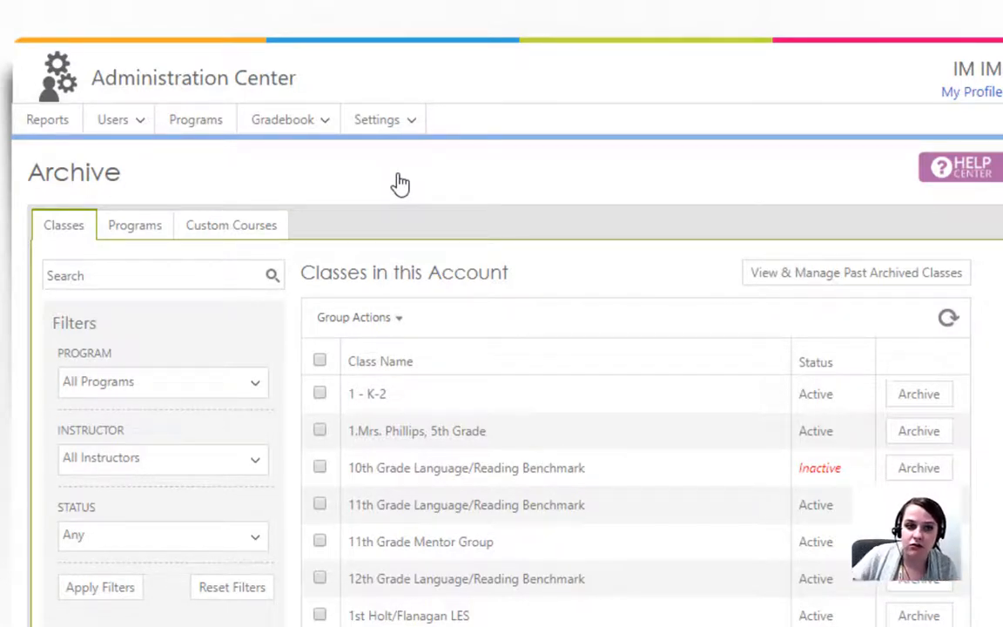
# - Open the Access Control settings and set Monday access for the Jon King High School program to Specific Times
pyautogui.moveTo(407, 131)
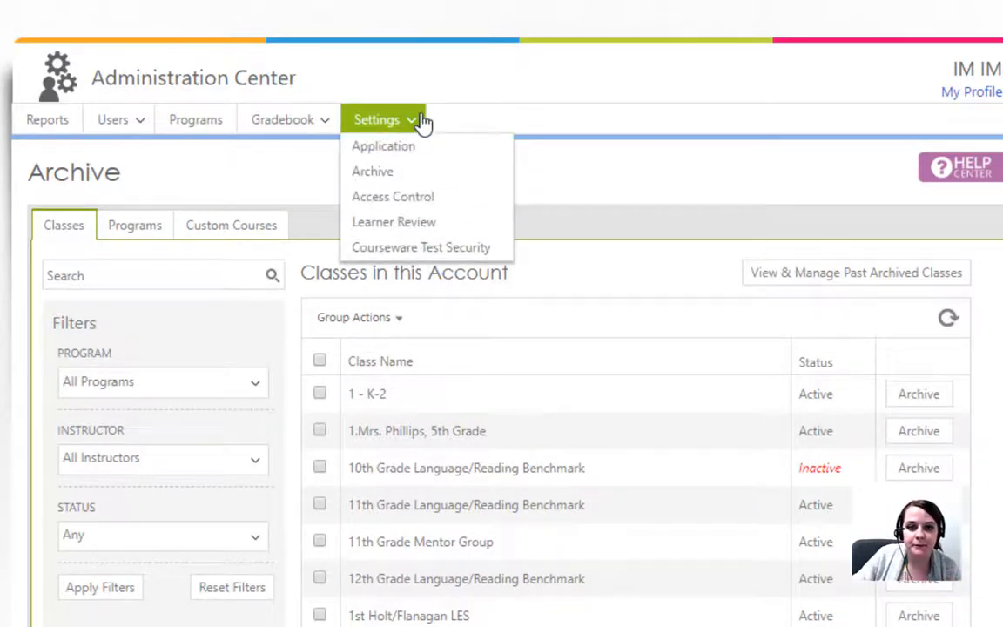
pyautogui.click(437, 211)
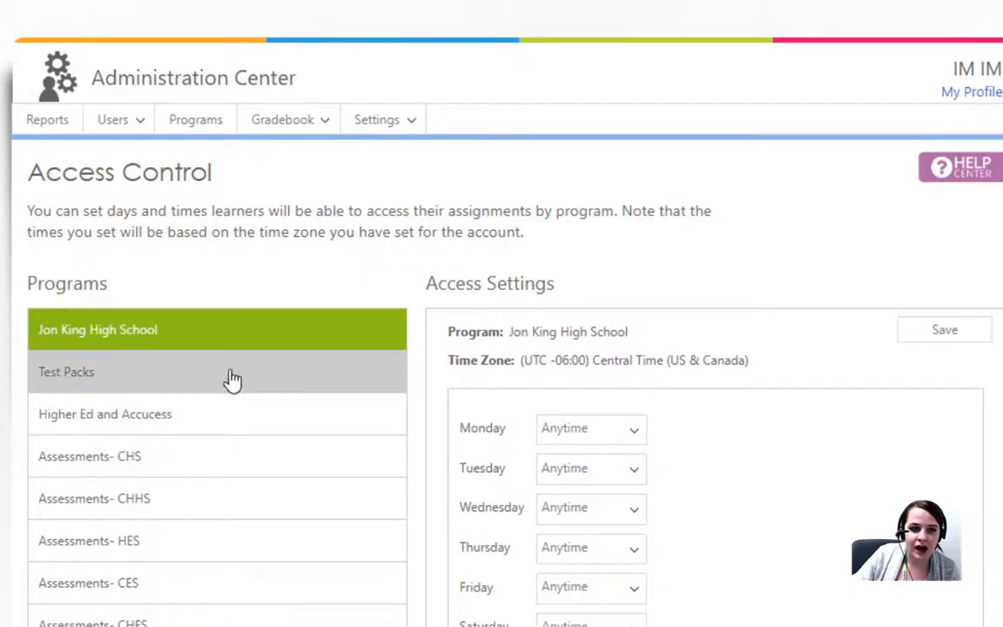
pyautogui.click(614, 437)
pyautogui.click(621, 489)
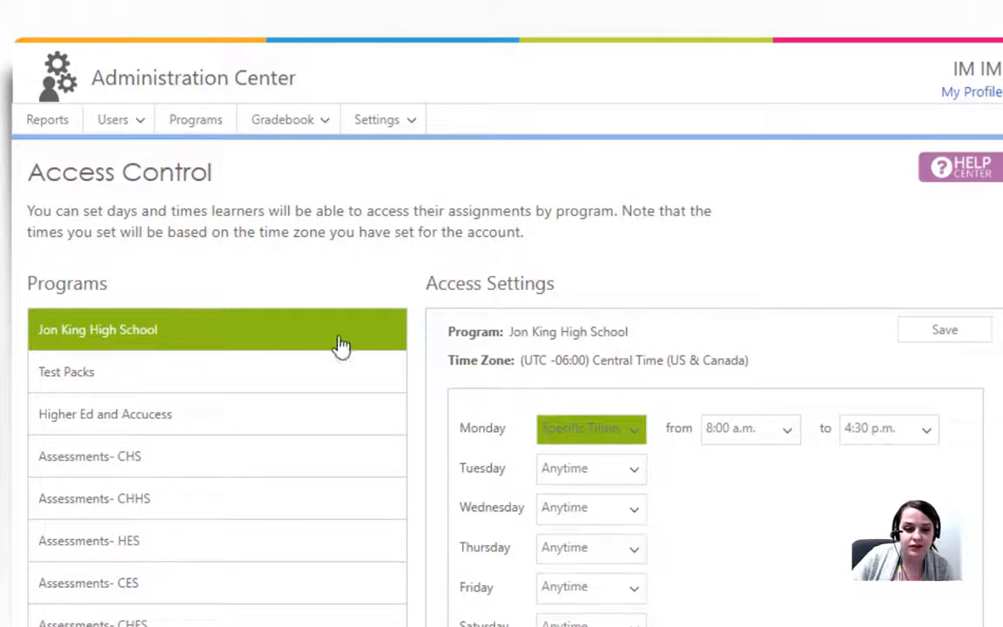
pyautogui.scroll(-3, 338, 346)
pyautogui.scroll(3, 707, 477)
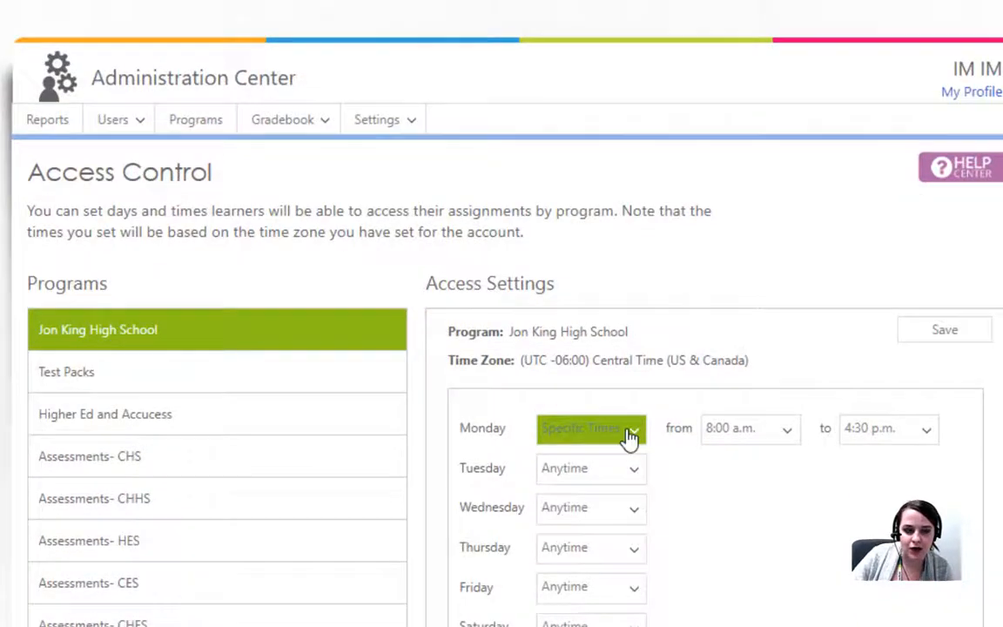
# - Open the Learner Review settings and view them at the program level
pyautogui.click(377, 122)
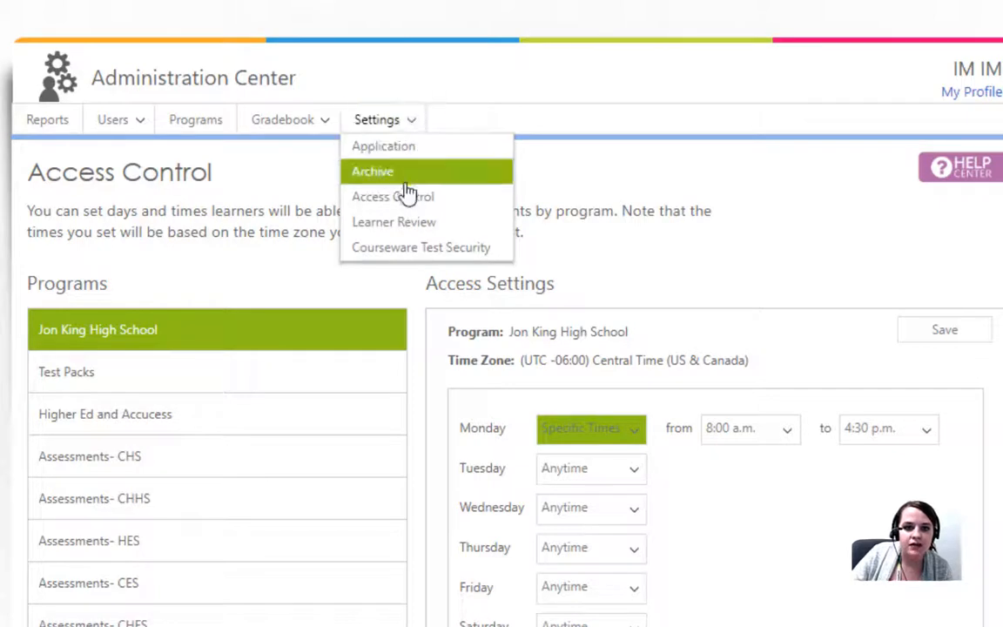
pyautogui.click(414, 224)
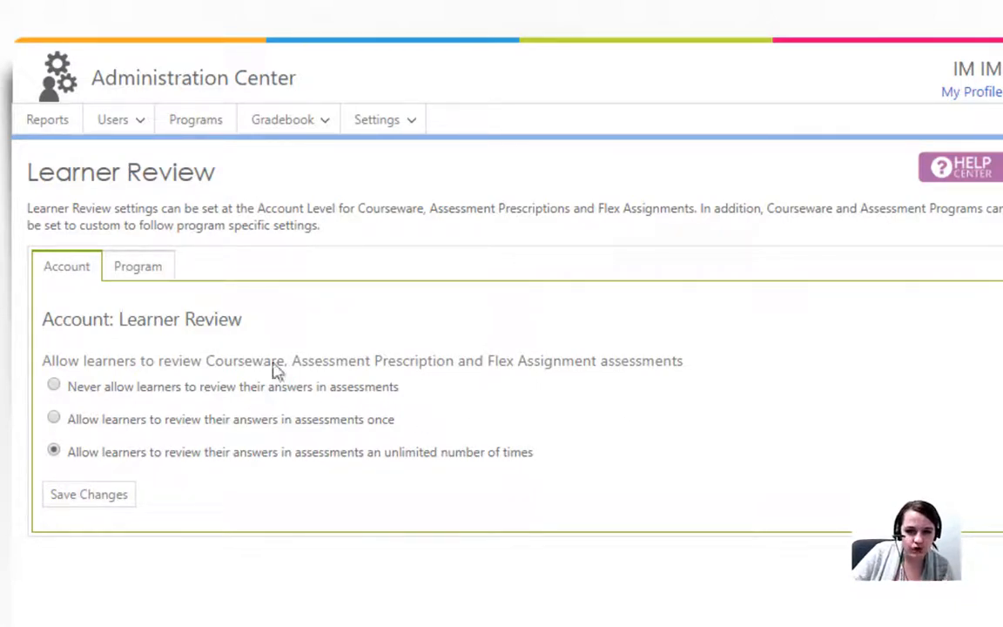
pyautogui.click(149, 271)
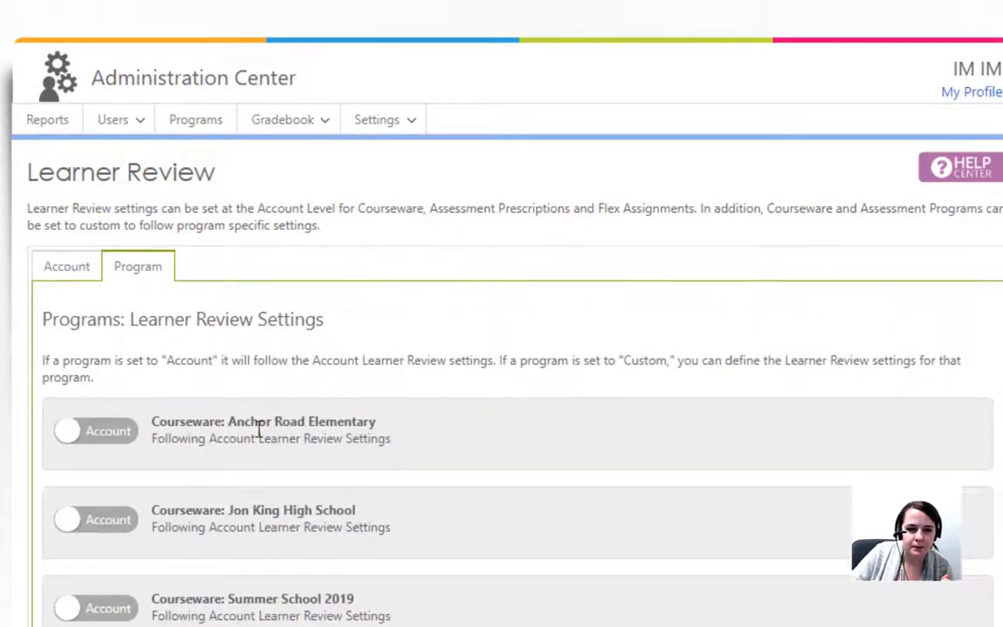
# - Switch learner review for the Anchor Road Elementary Courseware program to Custom and back to Account, confirming each change
pyautogui.scroll(-1, 148, 363)
pyautogui.click(99, 329)
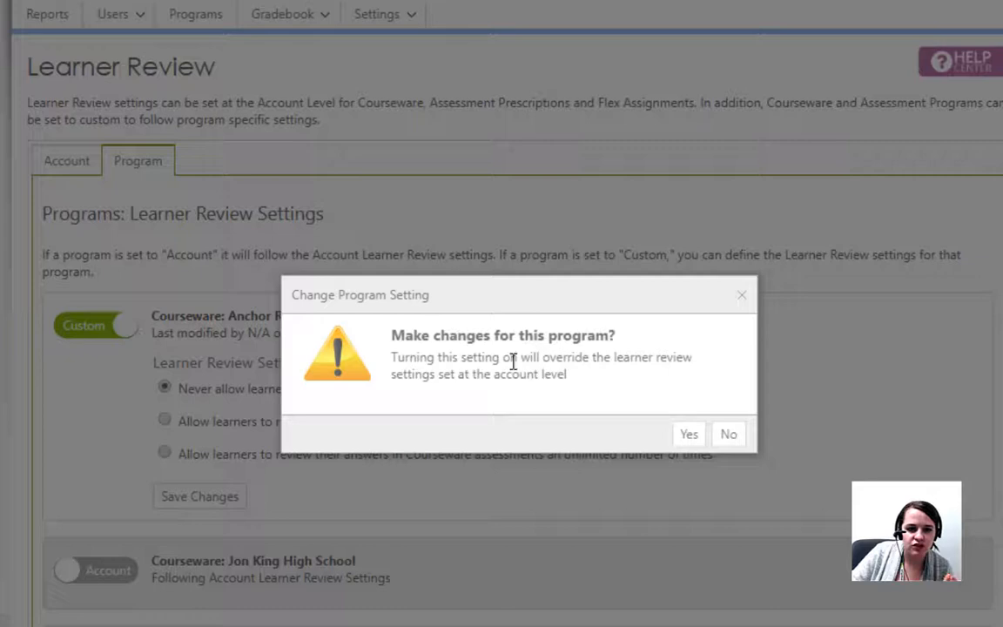
pyautogui.click(688, 435)
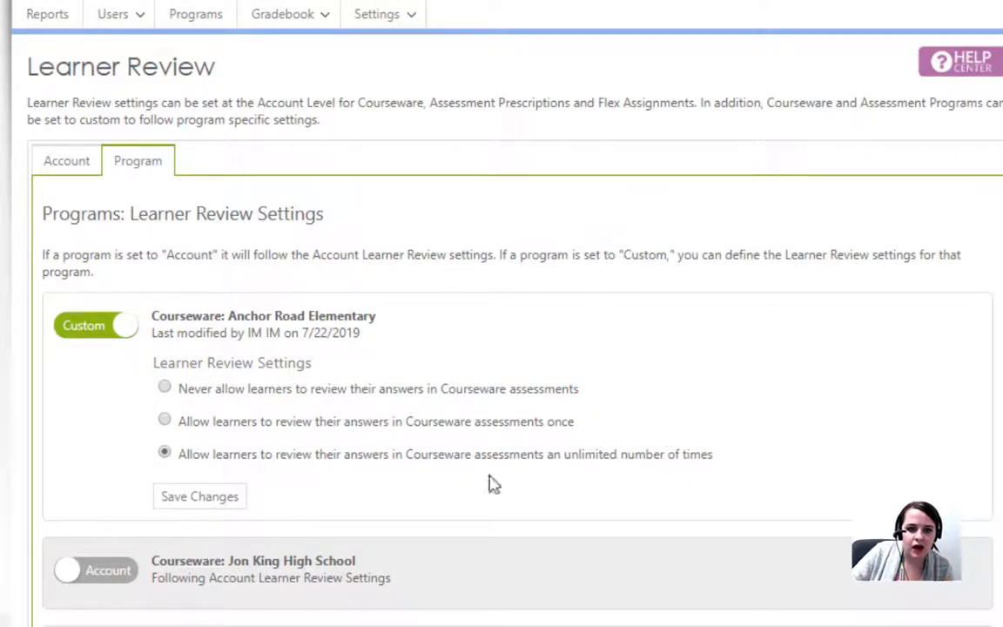
pyautogui.scroll(1, 800, 403)
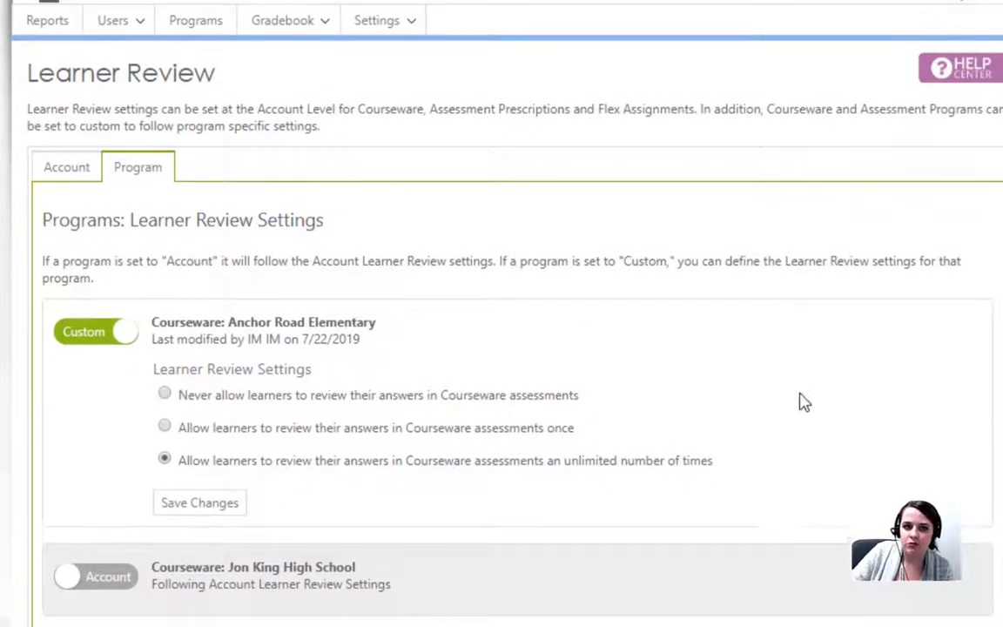
pyautogui.click(100, 433)
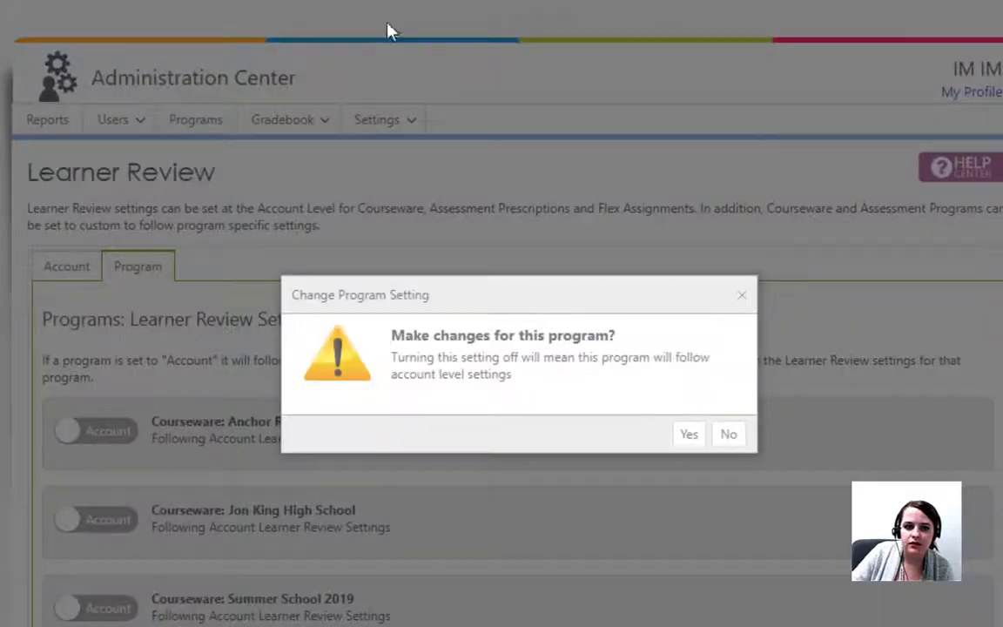
pyautogui.click(692, 433)
# - Open the Courseware Test Security settings to view the account's auto-lock options
pyautogui.click(409, 130)
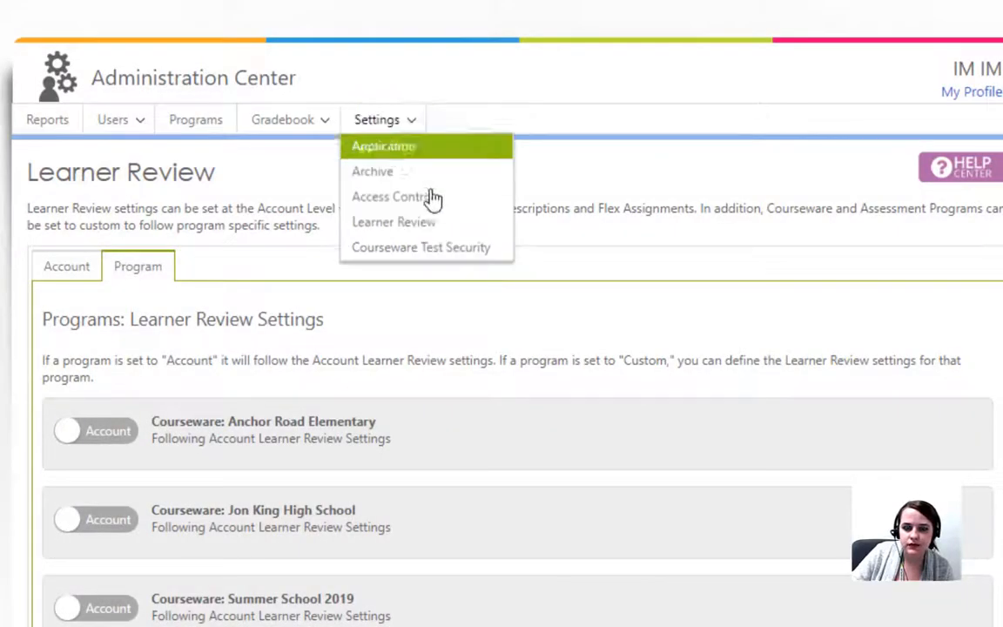
pyautogui.click(459, 248)
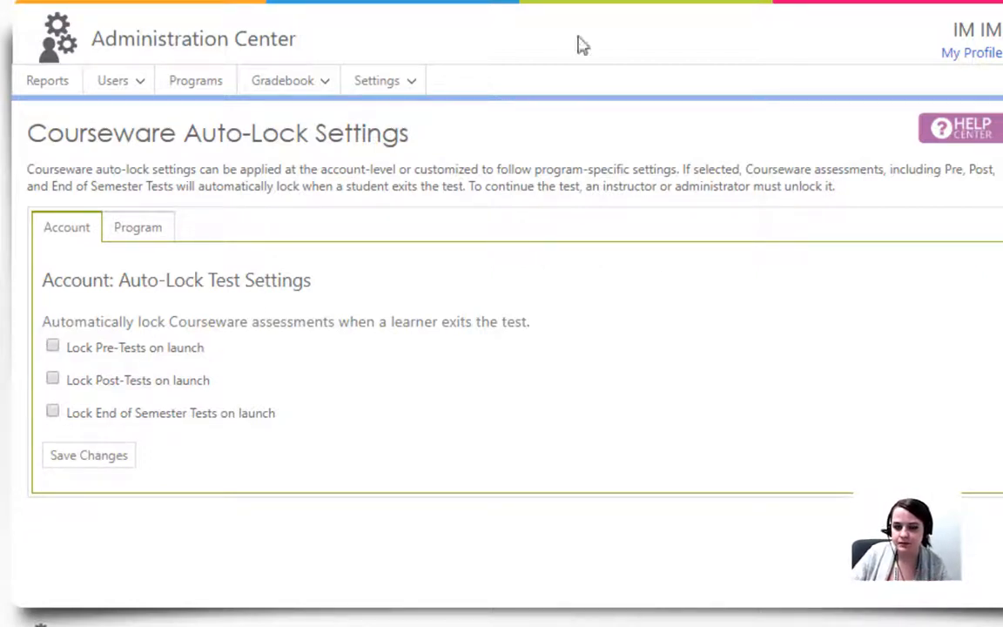
# - Look through the Programs list and check the deletion hints for the Assessments- CHHS and Assessments-LLC programs
pyautogui.click(390, 83)
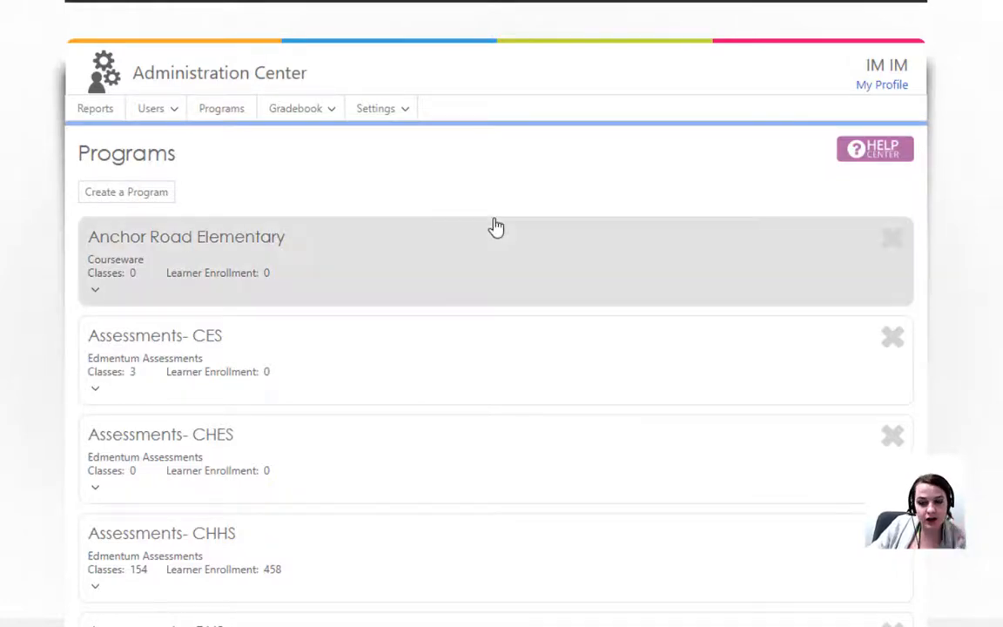
pyautogui.scroll(-4, 496, 227)
pyautogui.scroll(-2, 495, 226)
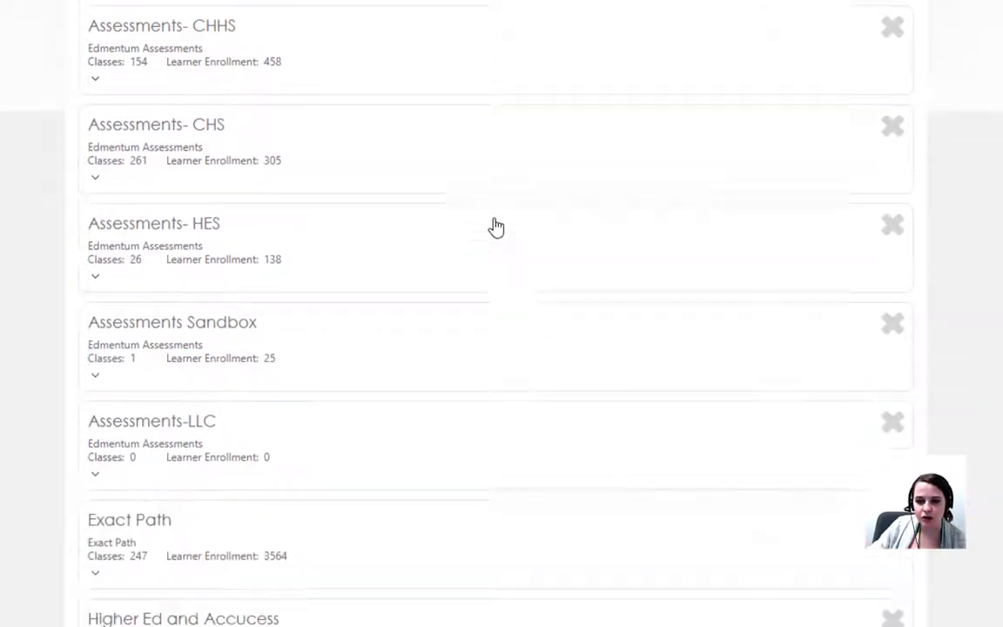
pyautogui.moveTo(896, 296)
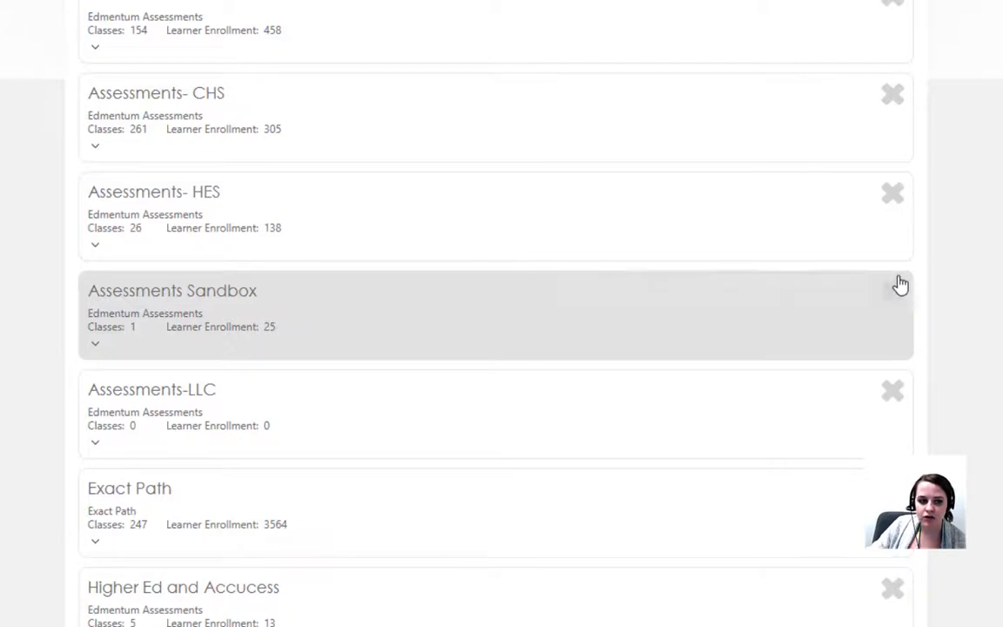
pyautogui.scroll(2, 886, 230)
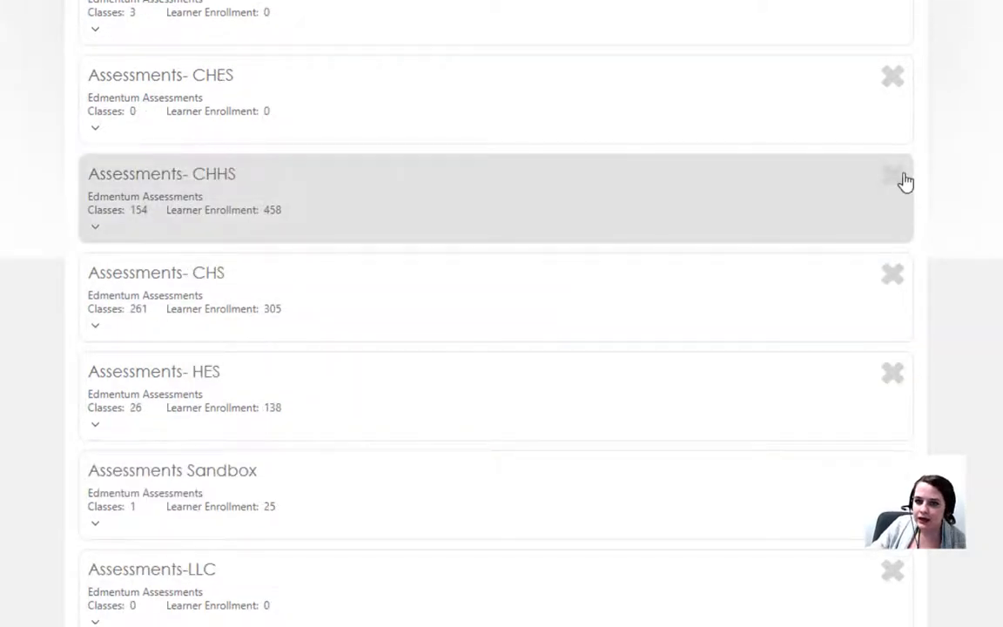
pyautogui.moveTo(892, 180)
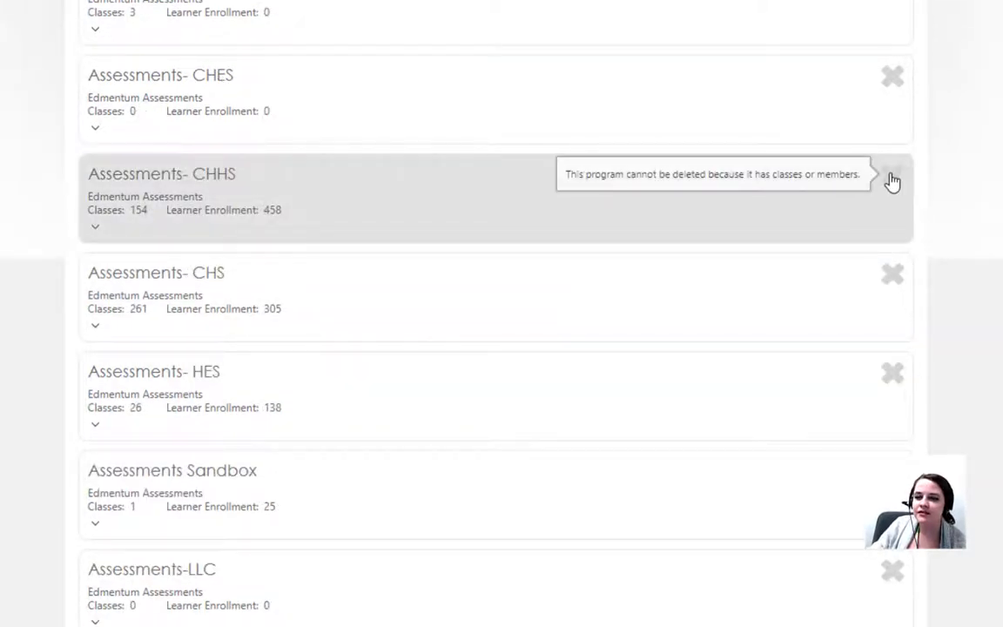
pyautogui.scroll(-1, 893, 180)
pyautogui.moveTo(892, 481)
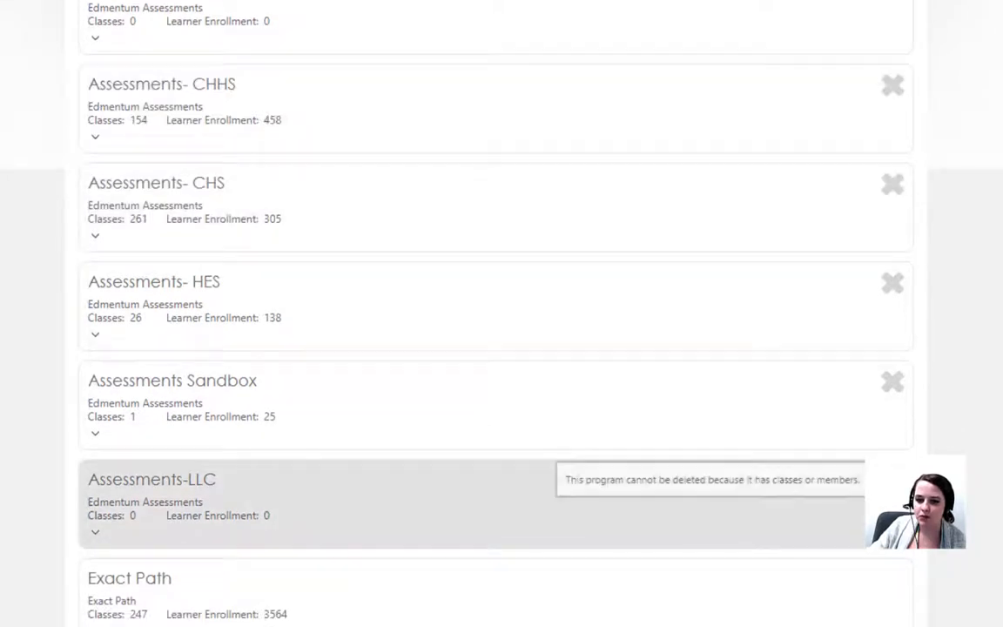
pyautogui.scroll(5, 981, 273)
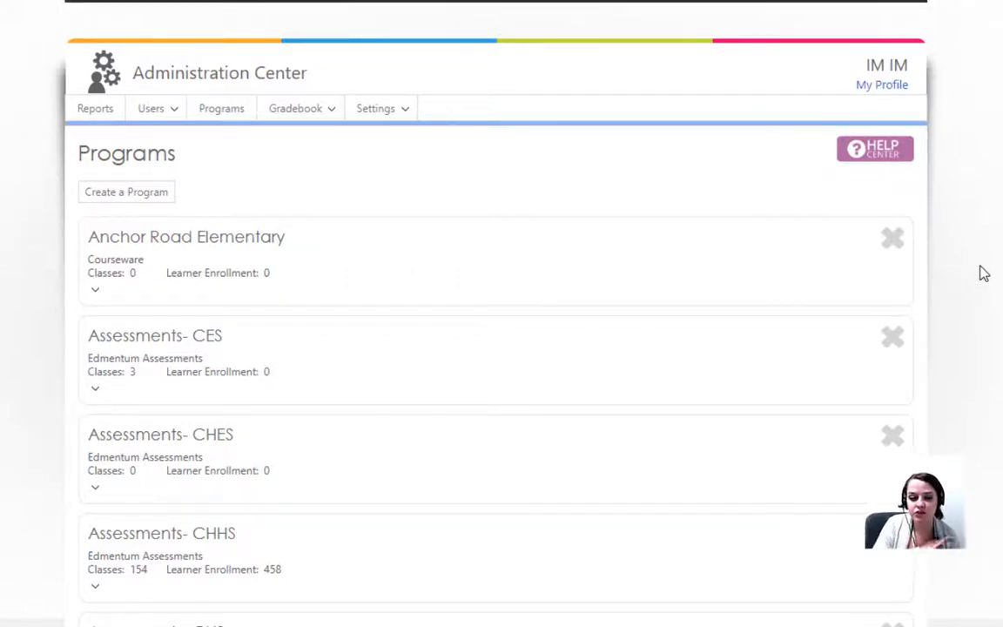
# - Start a new program named Credit Recovery that delivers Courseware
pyautogui.click(140, 198)
pyautogui.click(181, 147)
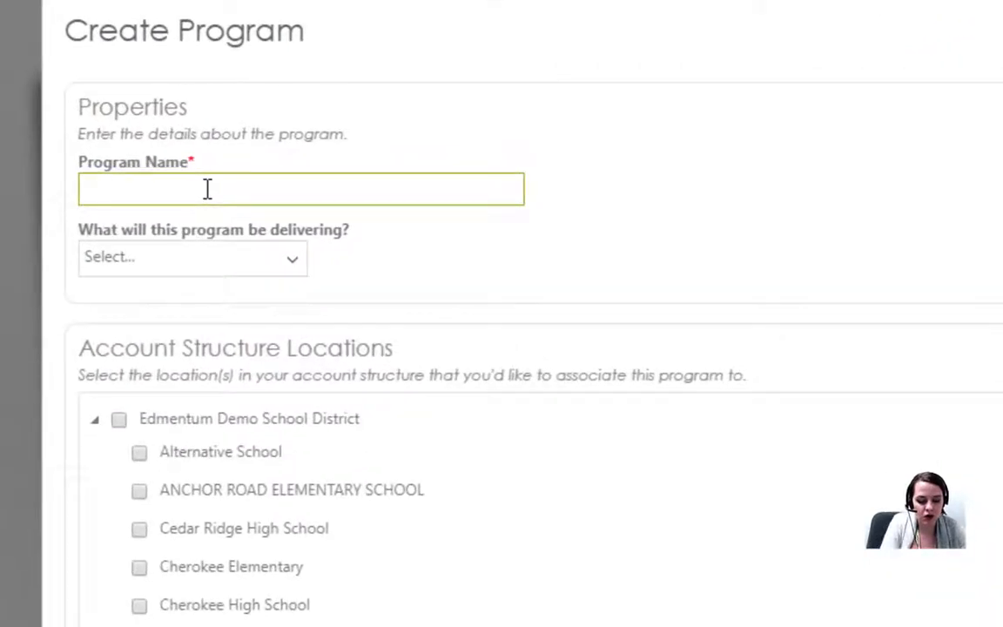
pyautogui.write('Cred')
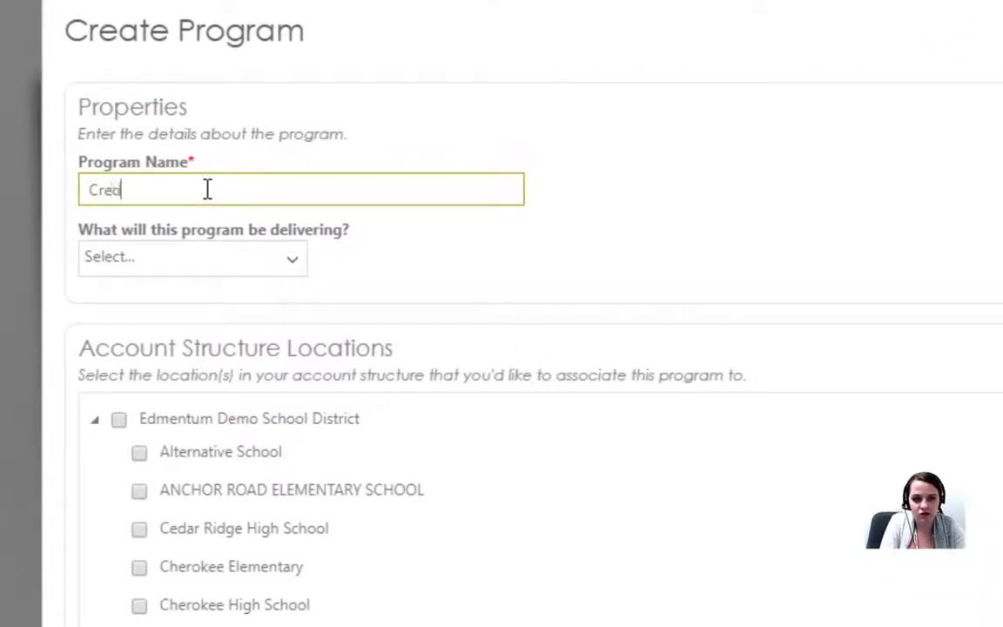
pyautogui.write('it Recovery')
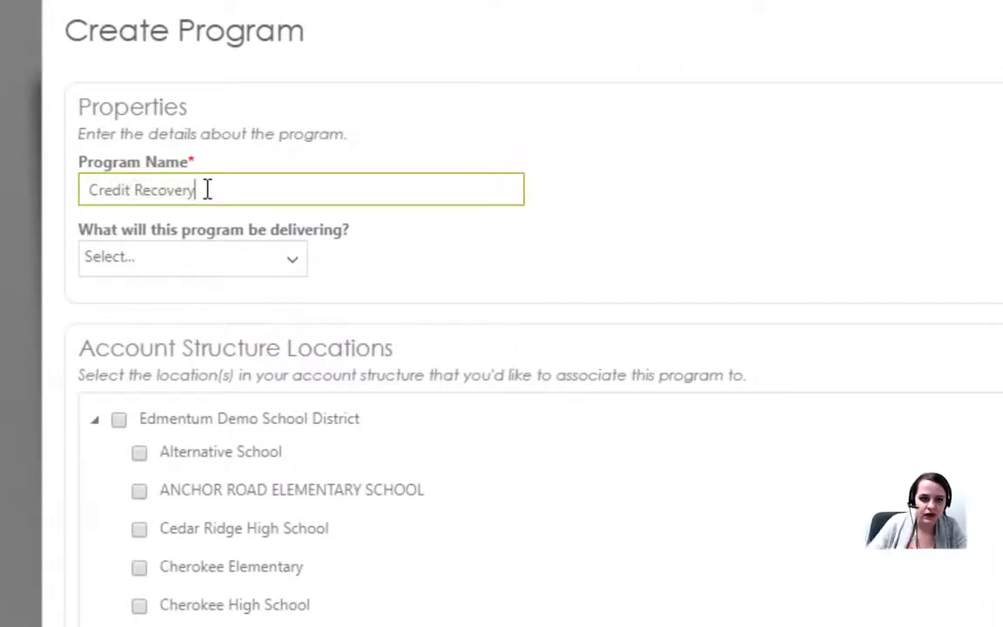
pyautogui.press('Tab')
pyautogui.click(199, 270)
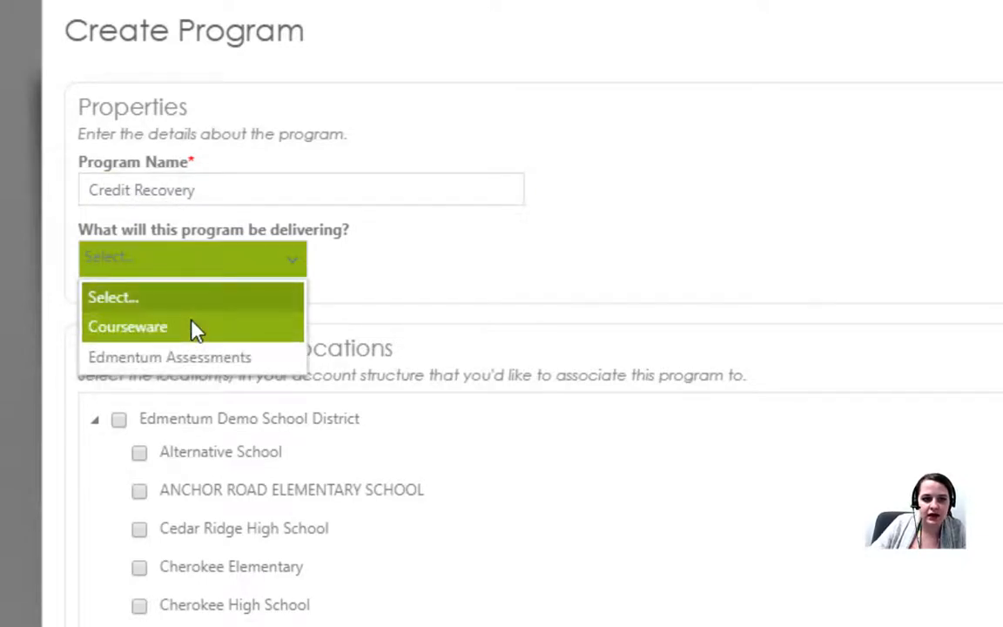
pyautogui.click(197, 327)
# - Associate the Credit Recovery program with Cherokee High School and Colbert County High School
pyautogui.click(177, 421)
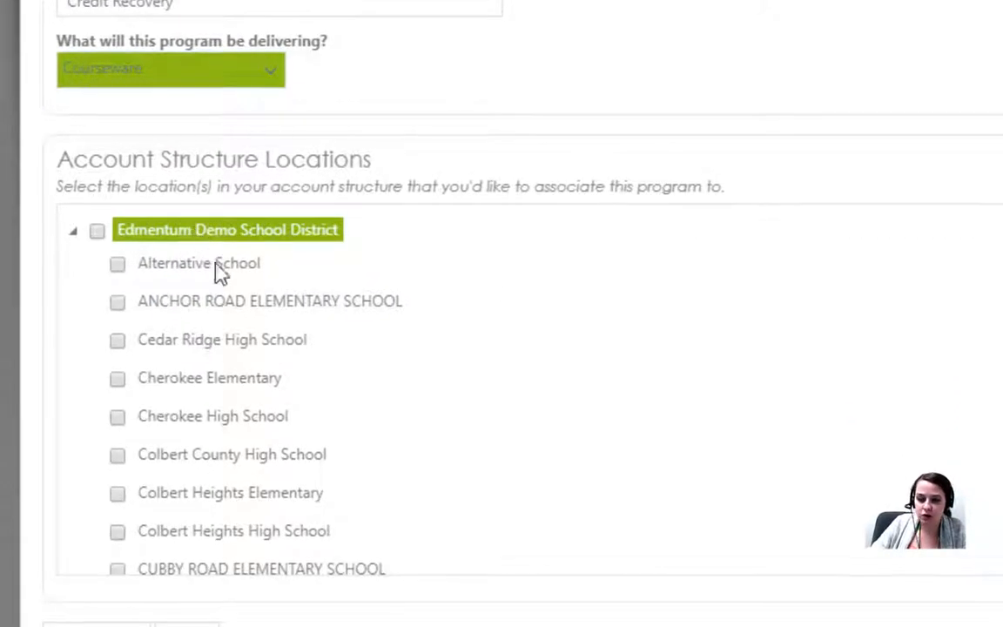
pyautogui.click(199, 456)
pyautogui.click(250, 417)
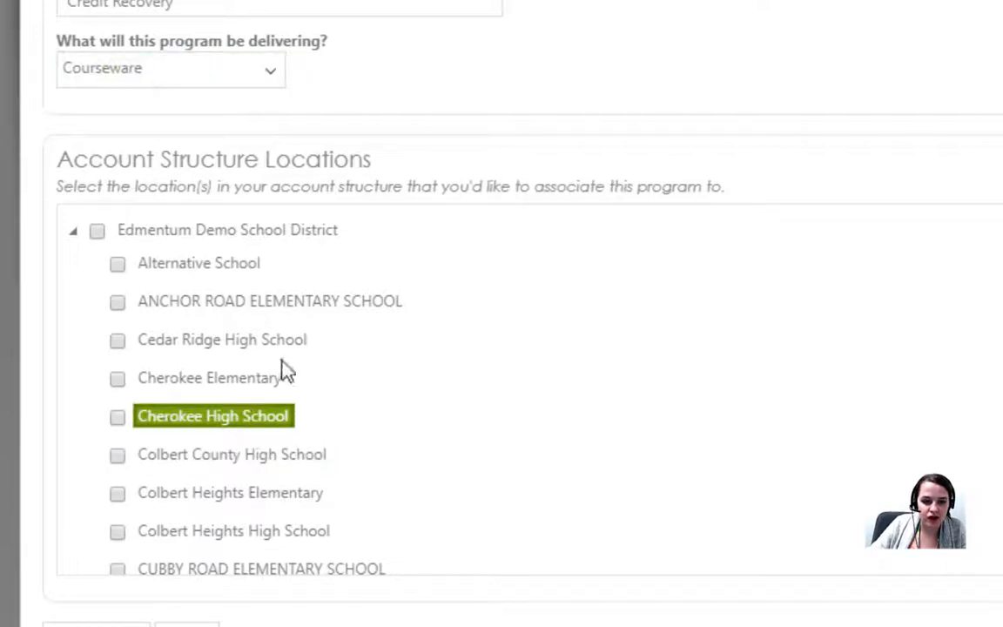
pyautogui.click(118, 417)
pyautogui.click(117, 455)
pyautogui.click(117, 456)
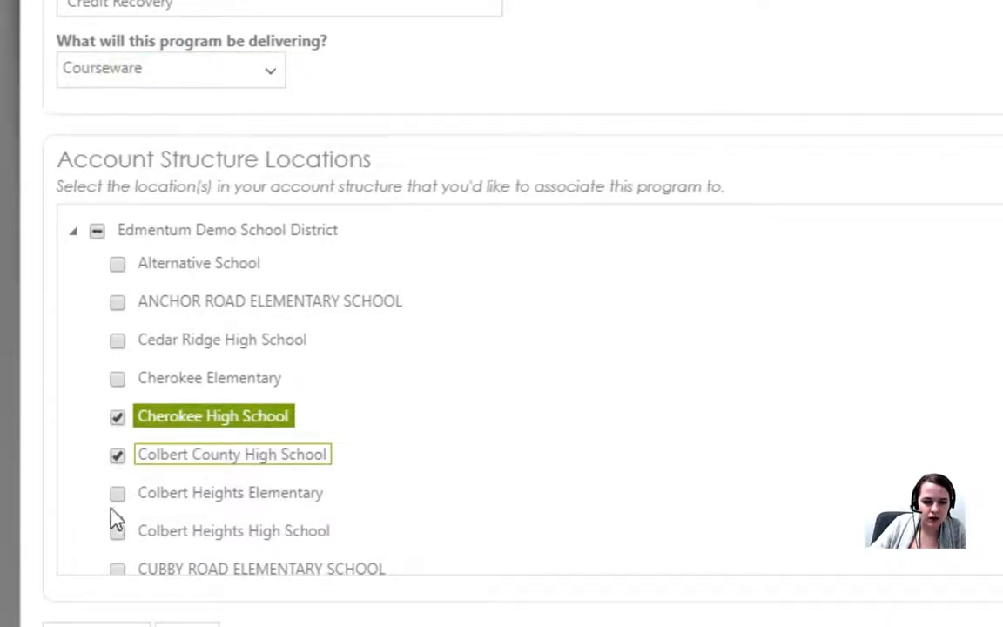
# - Add Cedar Ridge High School, Alternative School and Colbert Heights High School to the program's account structure locations
pyautogui.scroll(-3, 116, 520)
pyautogui.scroll(-2, 114, 461)
pyautogui.scroll(2, 116, 444)
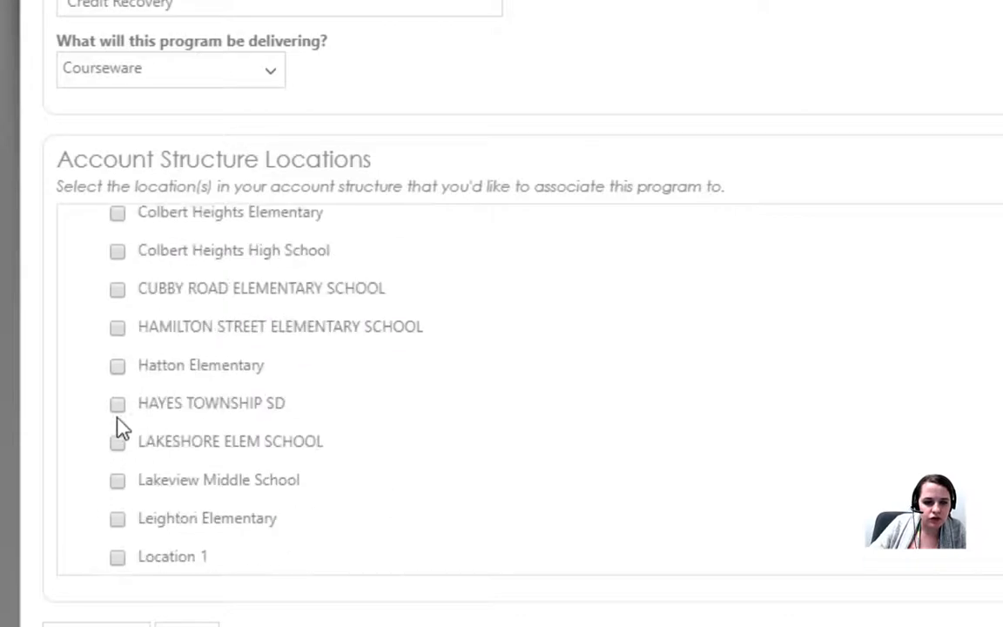
pyautogui.scroll(-5, 120, 427)
pyautogui.click(154, 283)
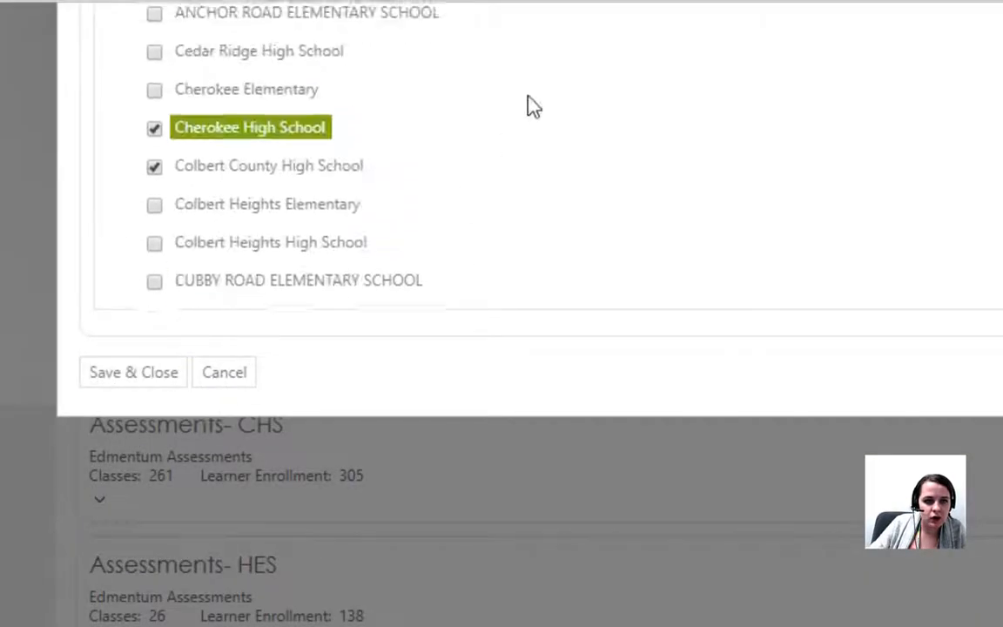
pyautogui.scroll(5, 485, 105)
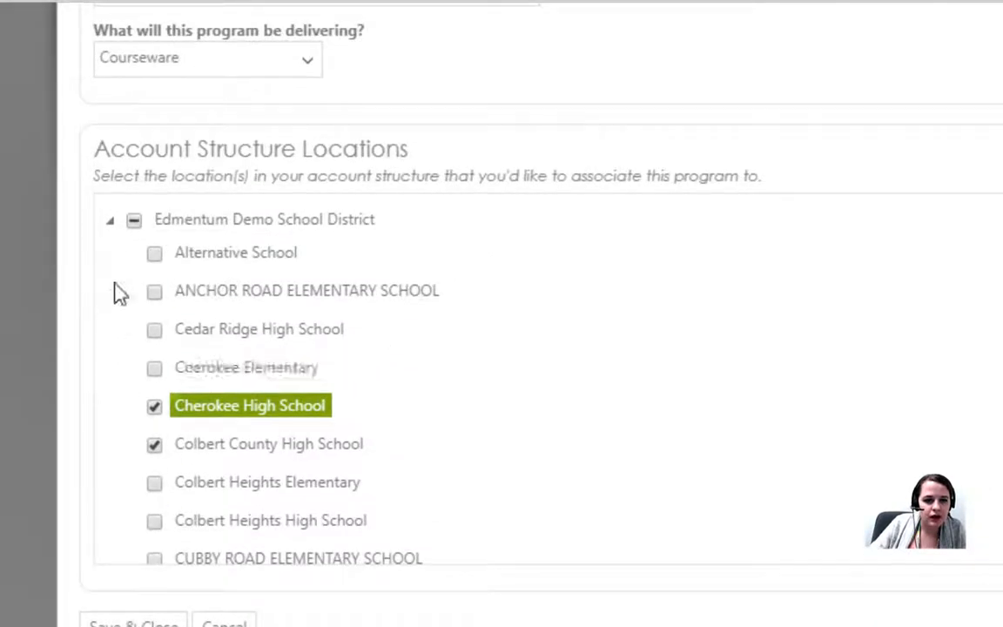
pyautogui.click(156, 329)
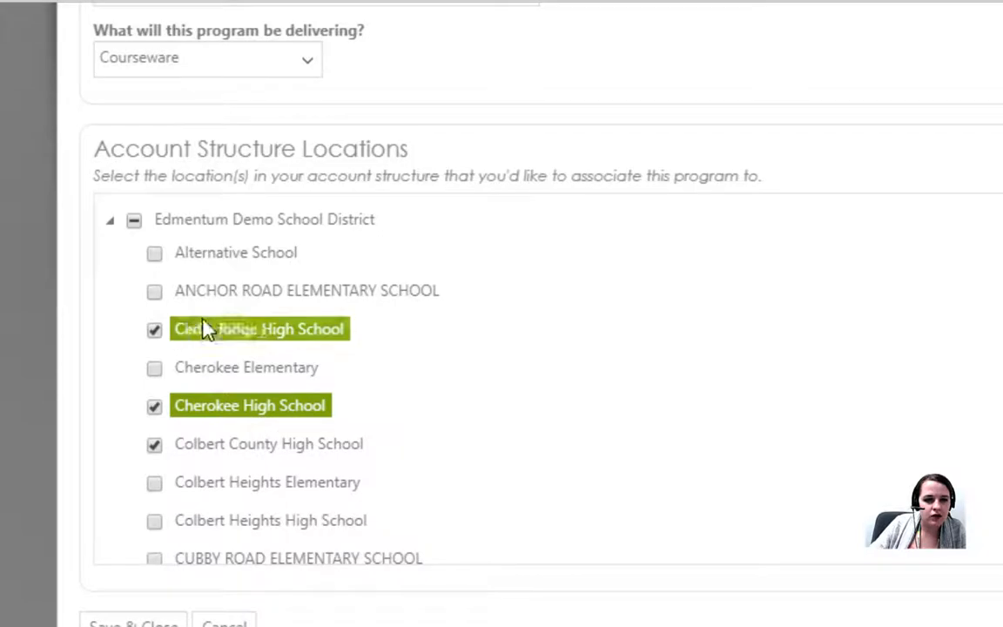
pyautogui.click(154, 254)
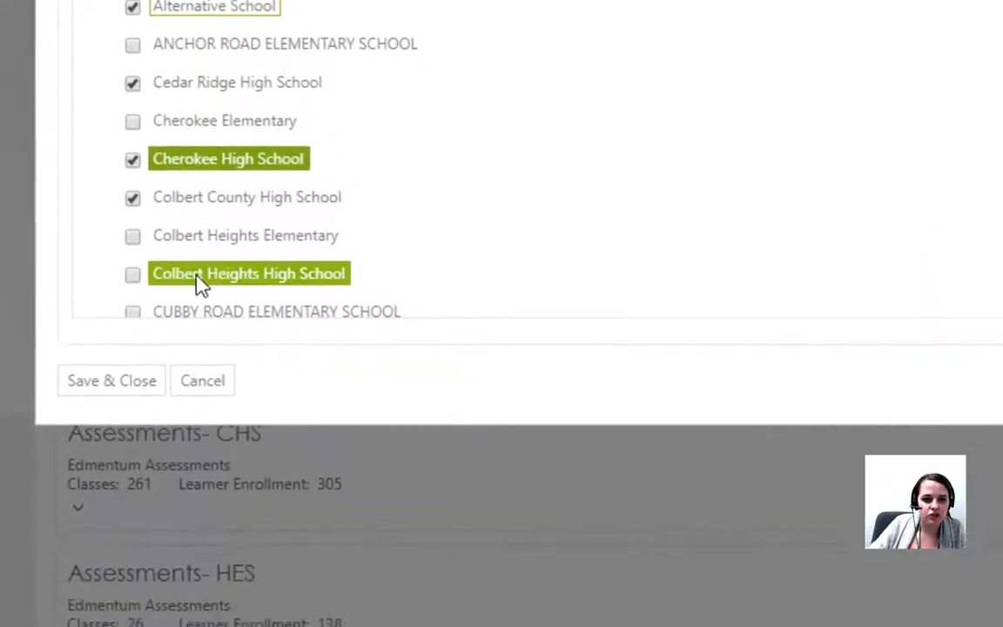
pyautogui.click(131, 276)
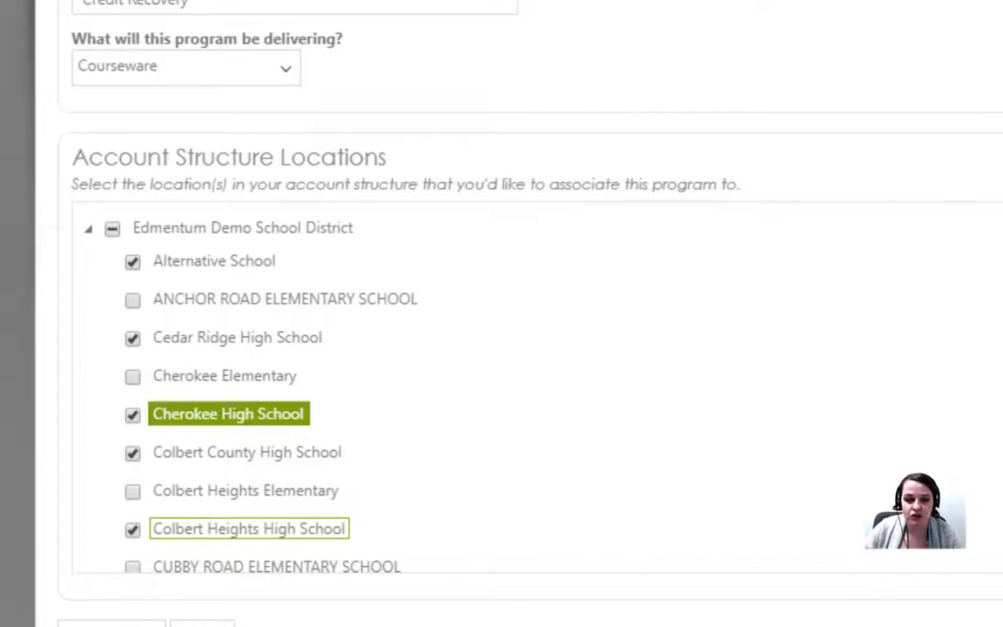
# - Associate the program with the entire Edmentum Demo School District and save it
pyautogui.click(111, 227)
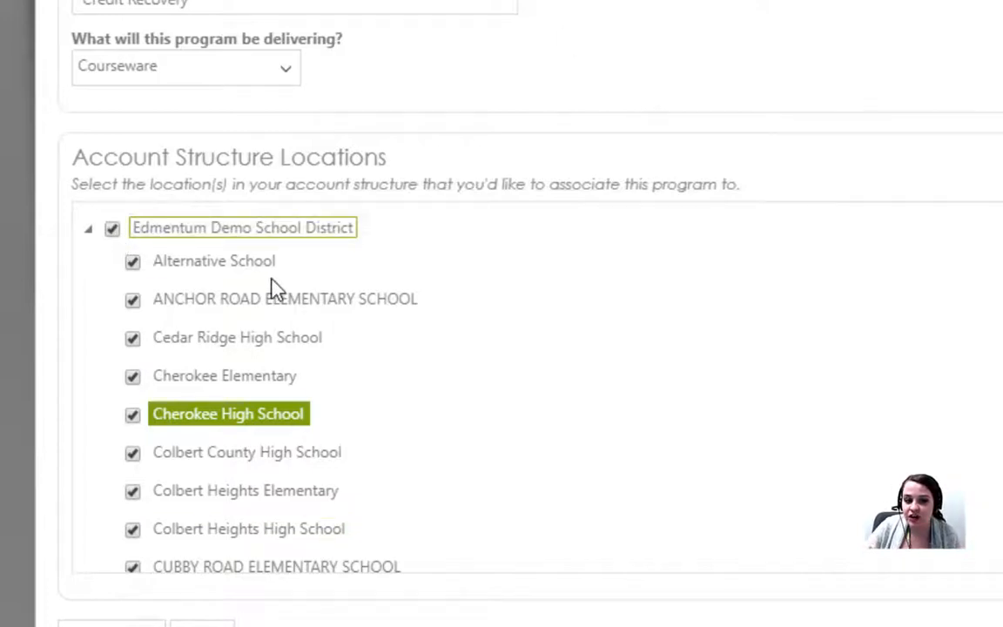
pyautogui.scroll(-2, 113, 259)
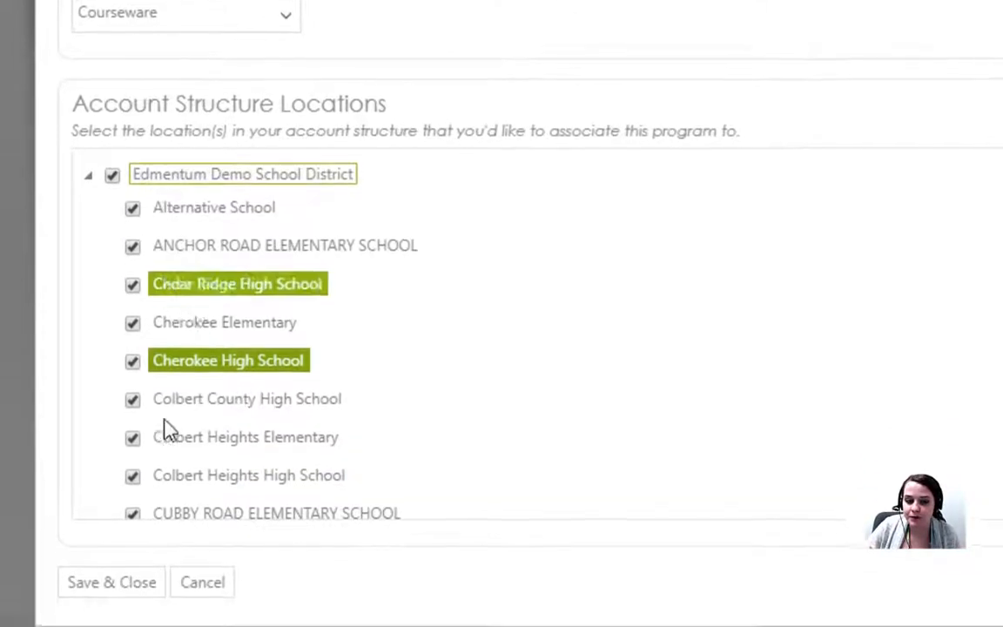
pyautogui.click(128, 584)
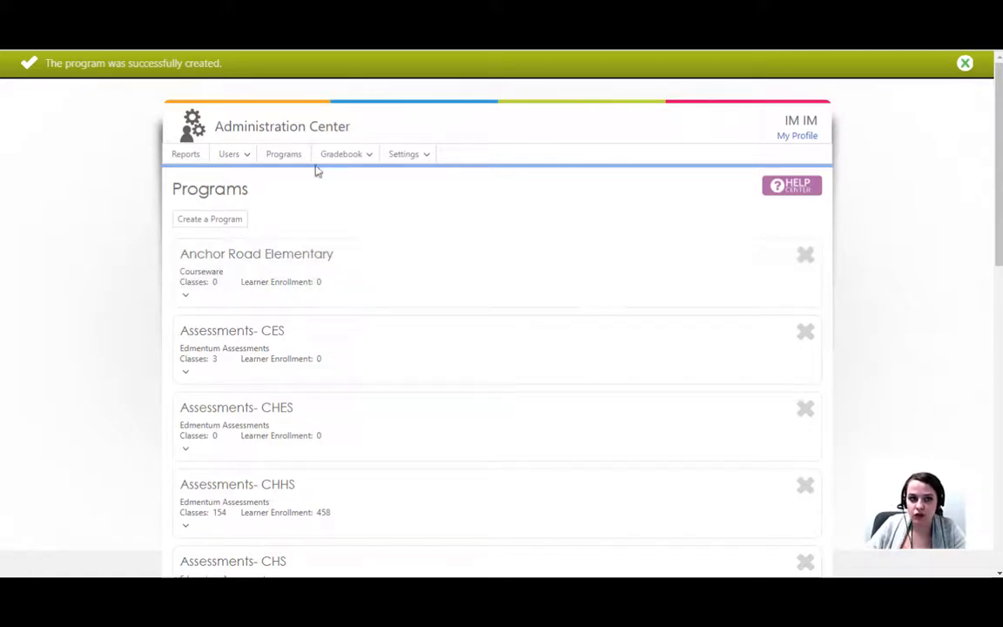
# - Open batch processing for users and review the history of imported user files and the new user import form
pyautogui.click(232, 157)
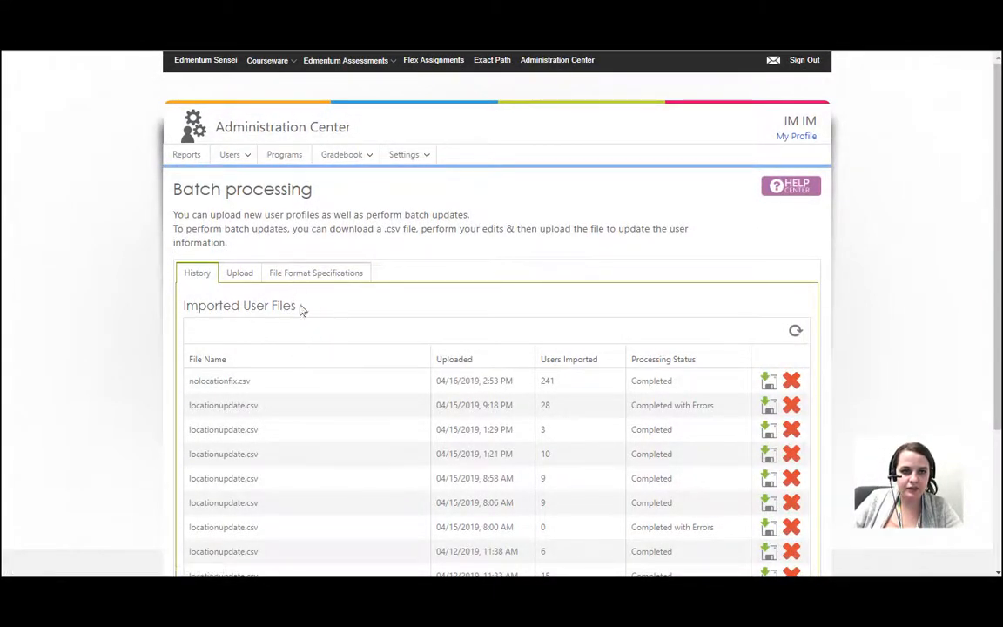
pyautogui.click(234, 157)
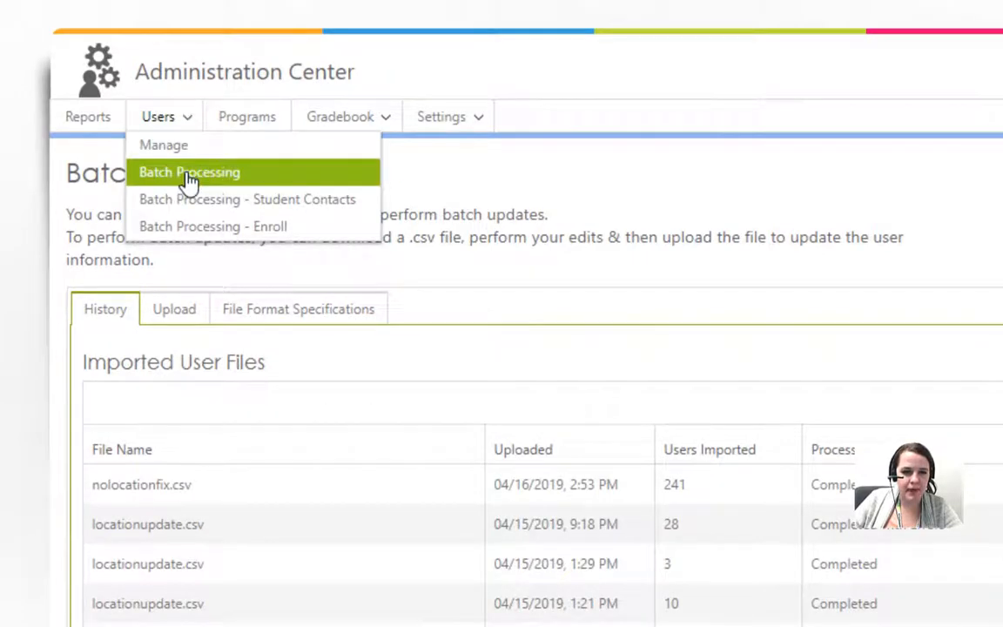
pyautogui.click(190, 172)
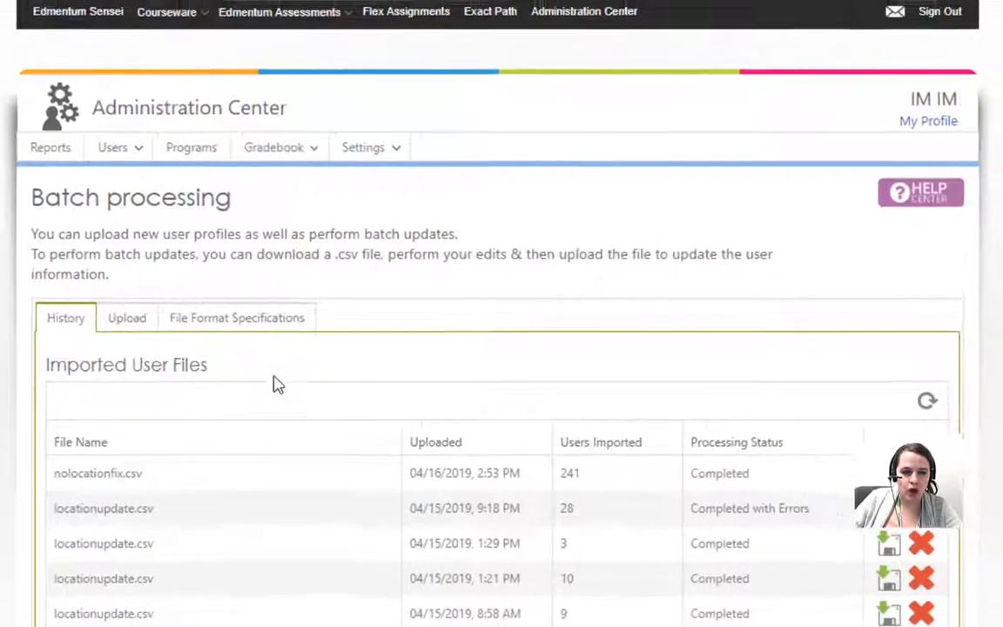
pyautogui.scroll(-5, 326, 391)
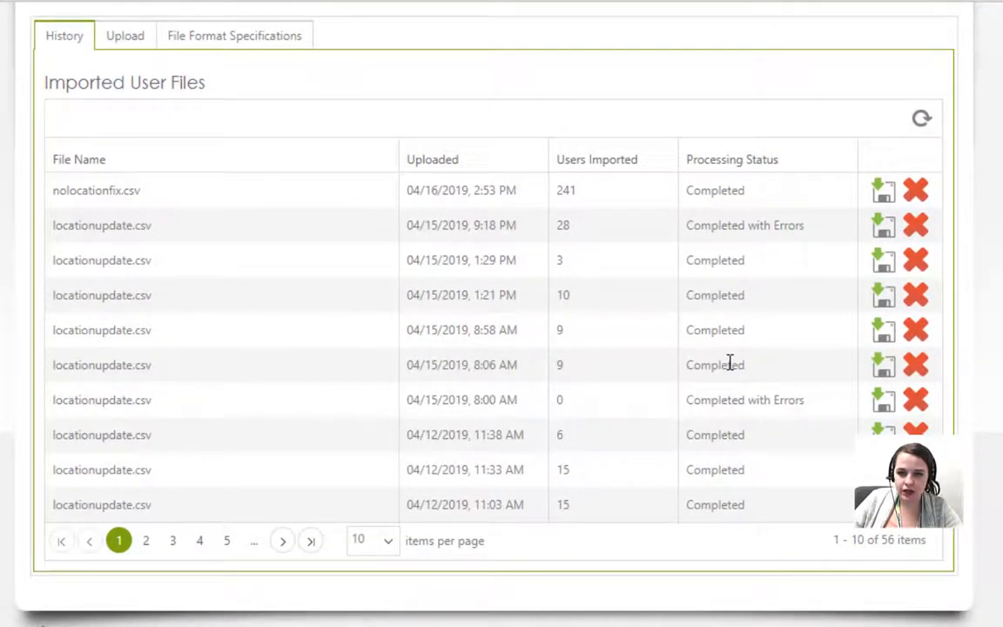
pyautogui.scroll(2, 730, 360)
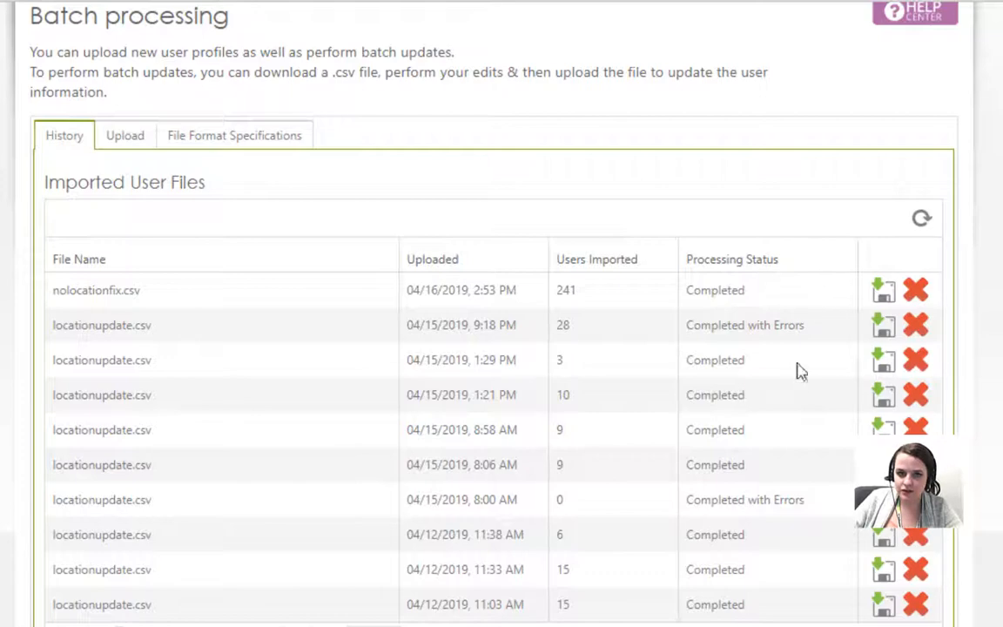
pyautogui.click(128, 137)
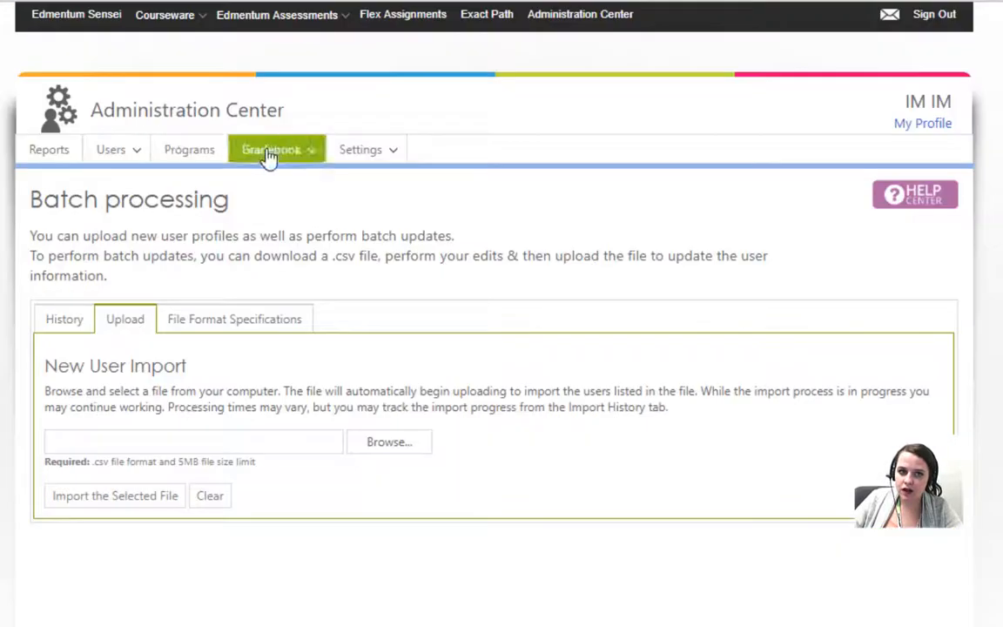
# - Download the sample file from the batch processing File Format Specifications and open it in Excel
pyautogui.click(288, 319)
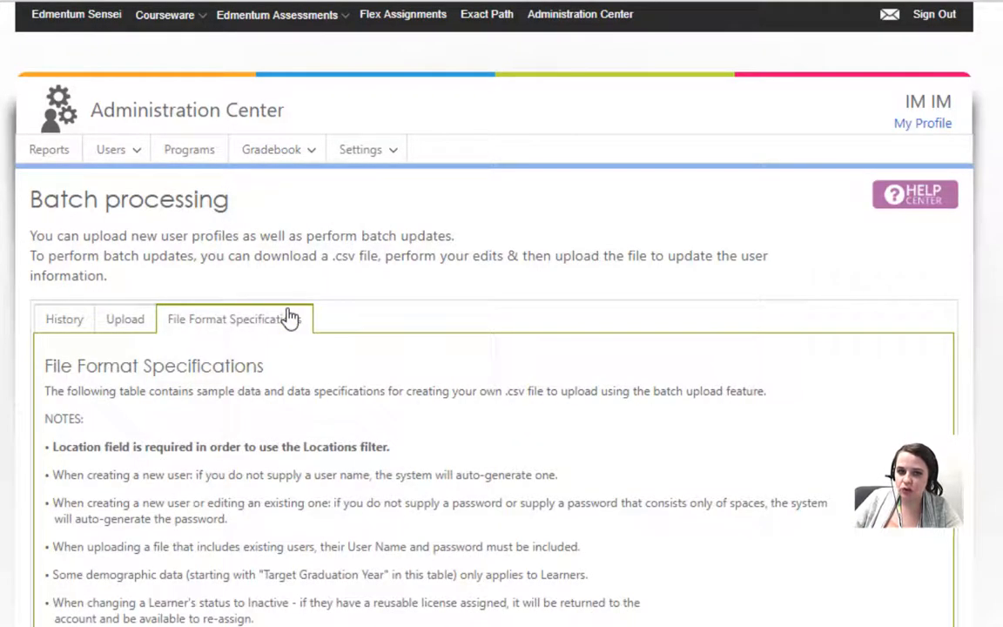
pyautogui.scroll(-1, 200, 304)
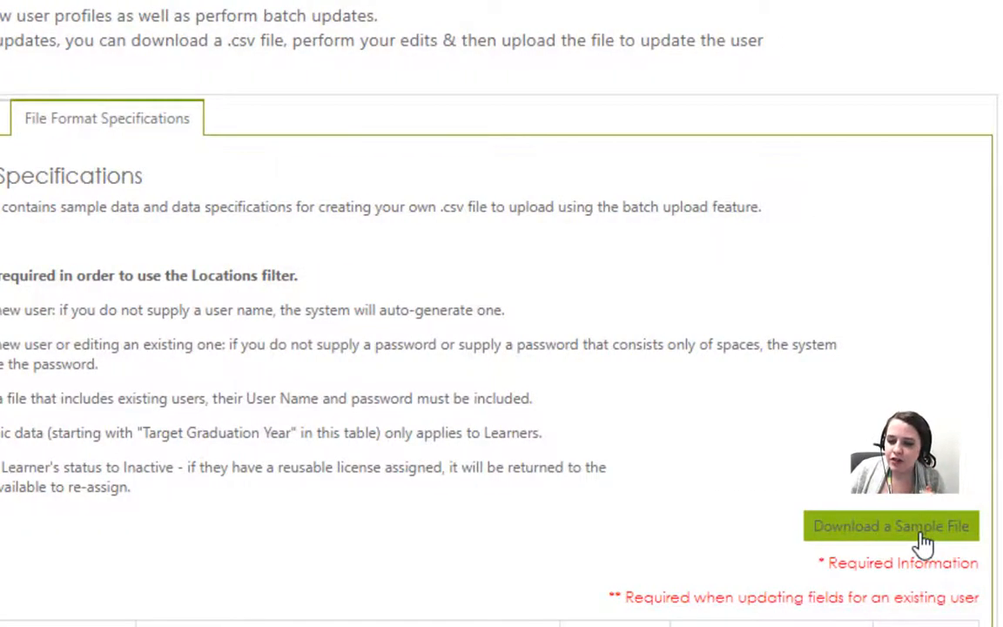
pyautogui.click(921, 534)
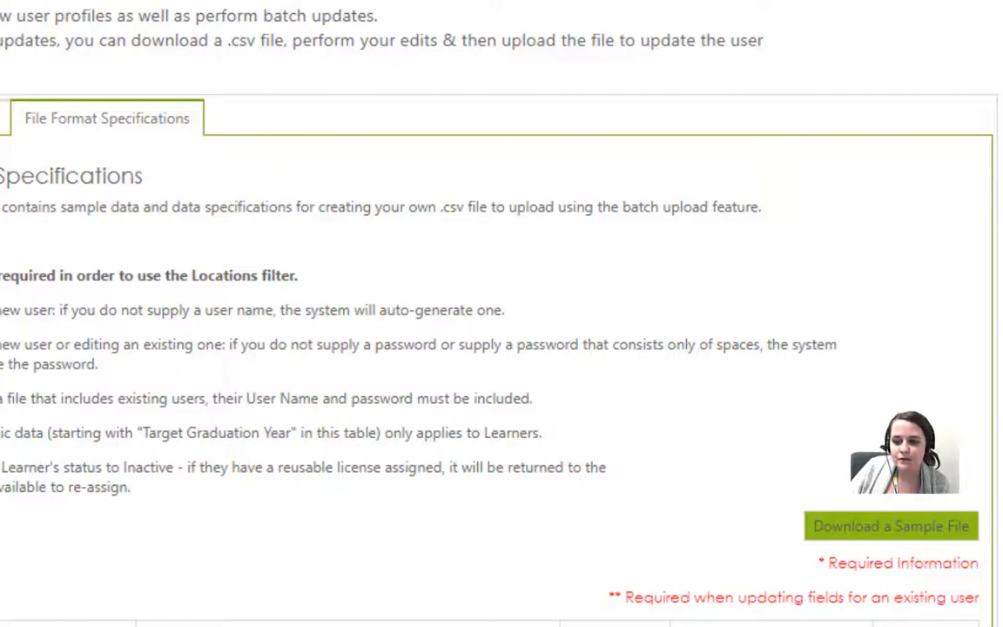
pyautogui.moveTo(1002, 16); pyautogui.dragTo(606, 16)
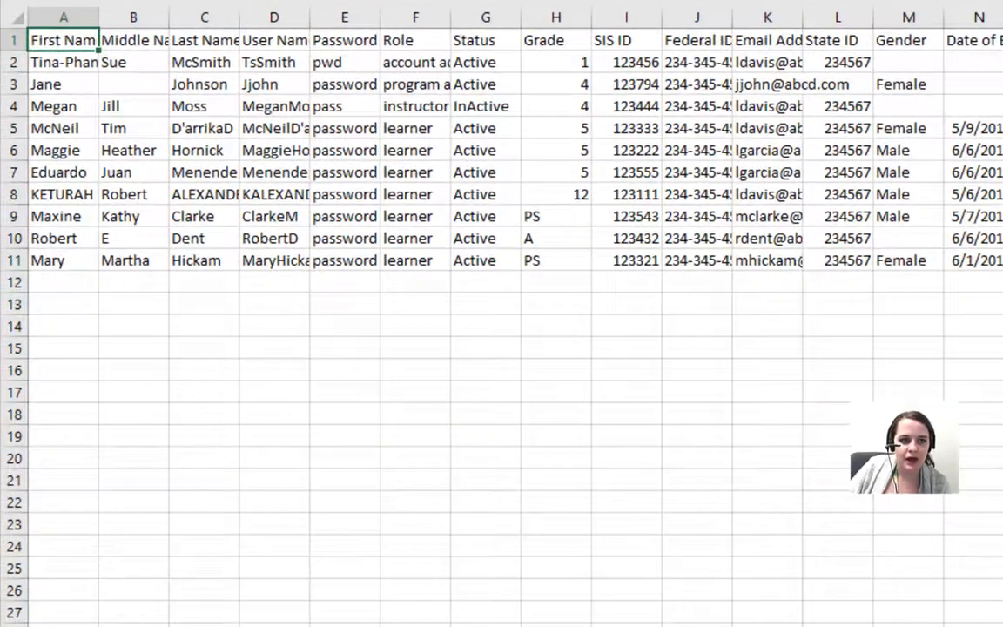
# - Widen the First Name, Middle Name, Last Name, User Name, Password and Role columns of the sample file
pyautogui.moveTo(99, 18); pyautogui.dragTo(204, 14)
pyautogui.moveTo(270, 14); pyautogui.dragTo(394, 14)
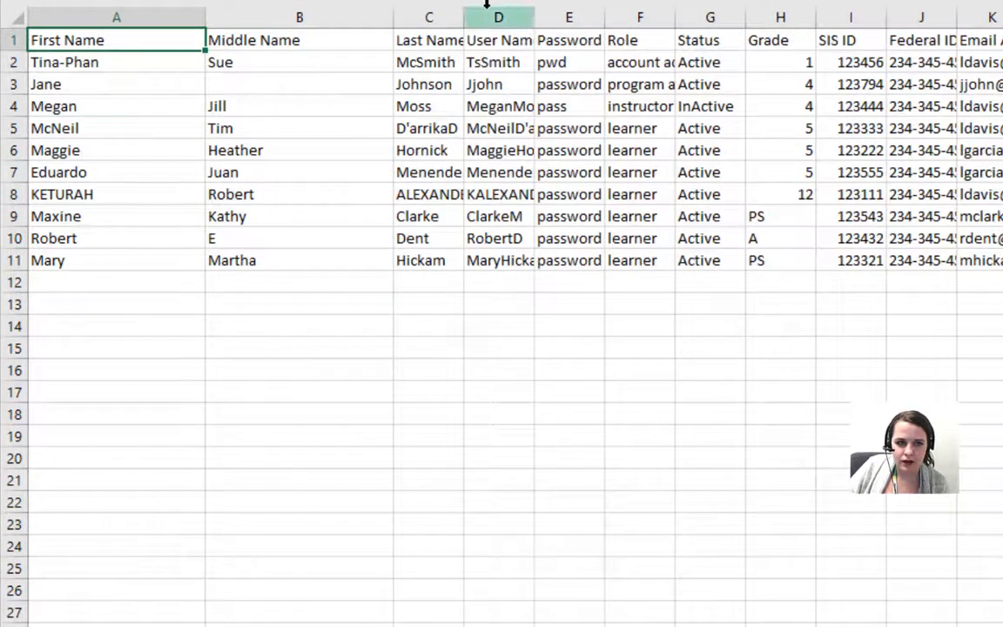
pyautogui.moveTo(463, 24); pyautogui.dragTo(552, 25)
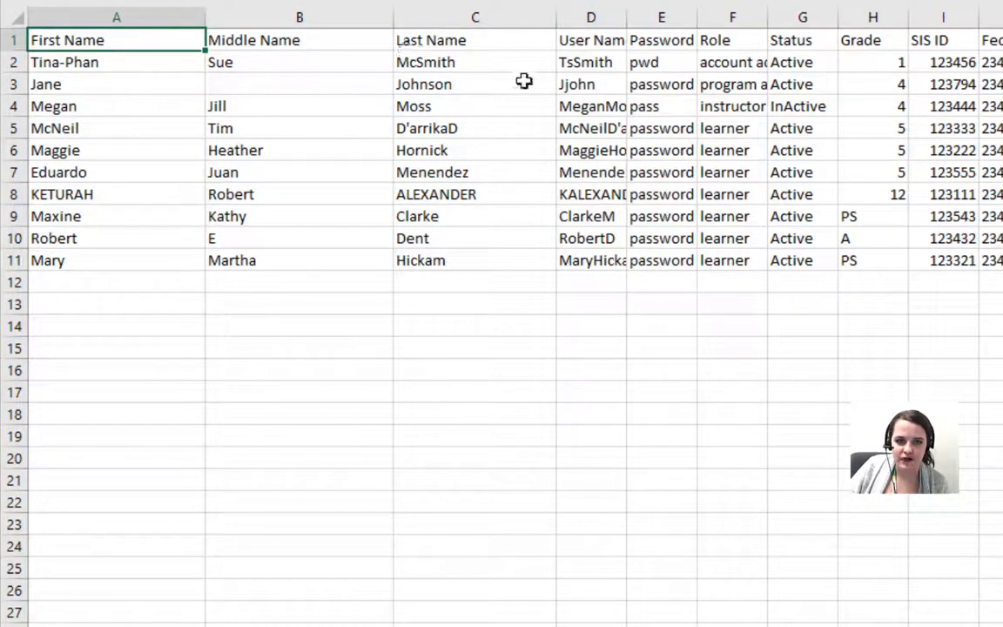
pyautogui.moveTo(628, 21); pyautogui.dragTo(751, 15)
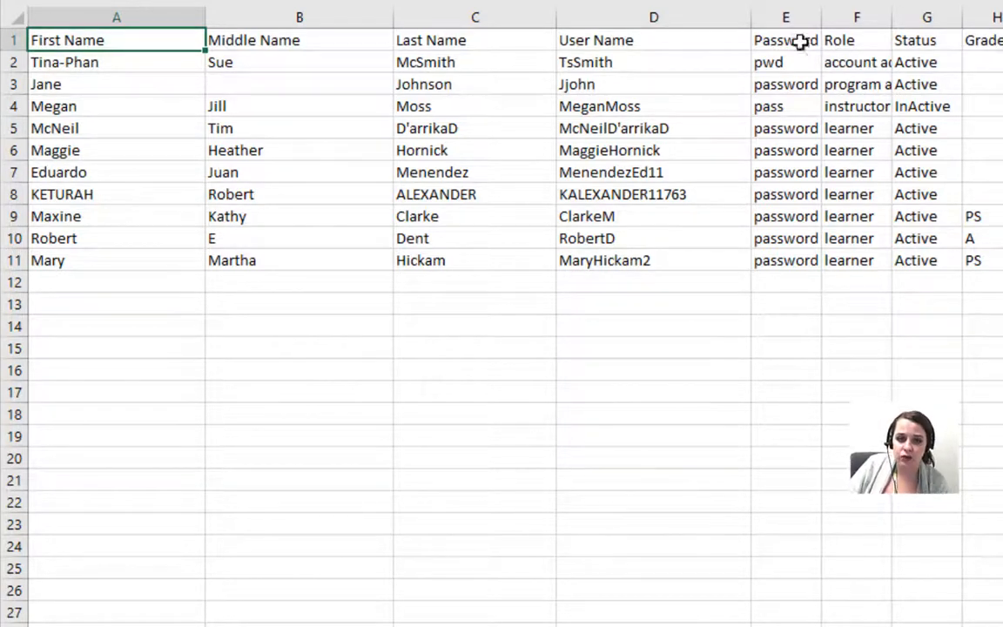
pyautogui.moveTo(822, 17); pyautogui.dragTo(941, 12)
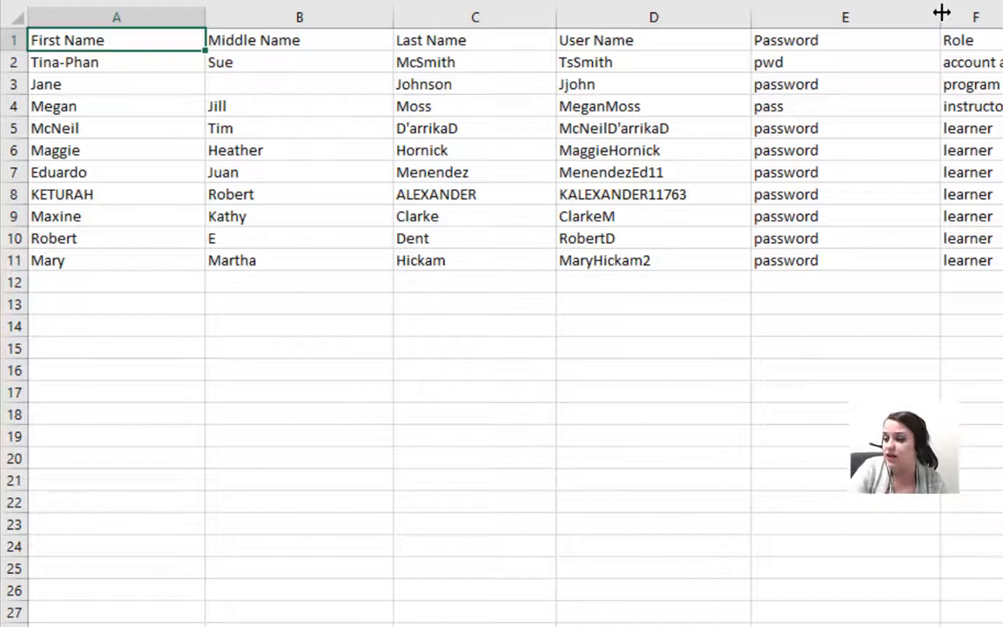
pyautogui.hscroll(5, 792, 11)
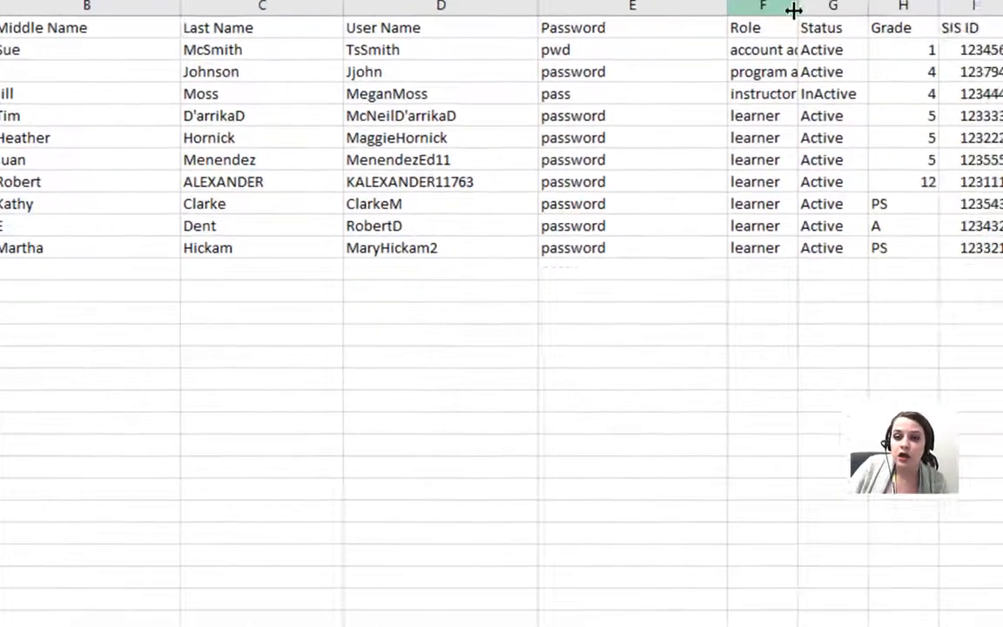
pyautogui.moveTo(581, 11); pyautogui.dragTo(762, 12)
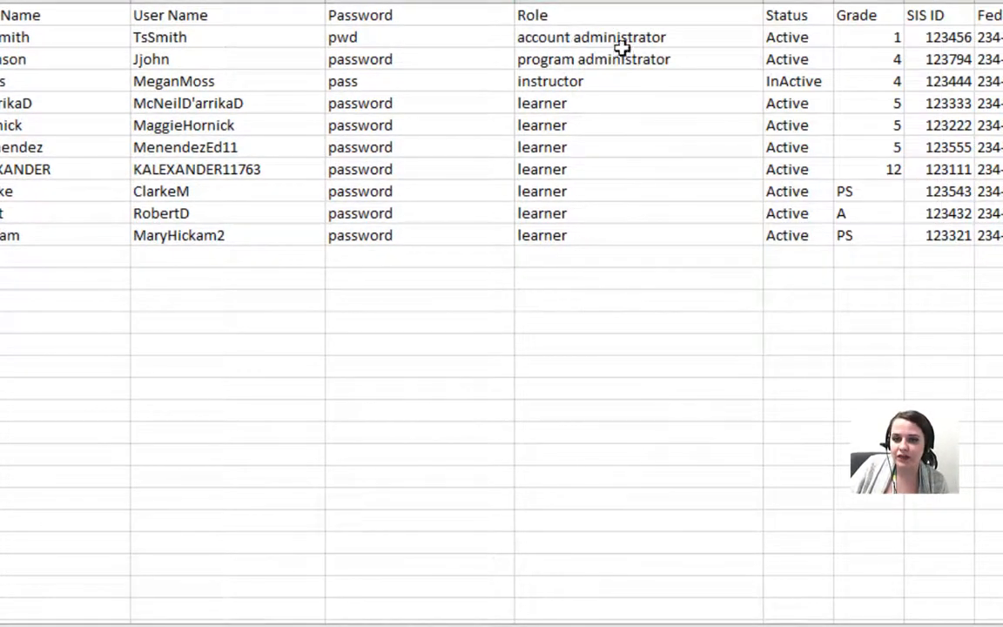
# - Go through the Role column's account administrator, program administrator, instructor and learner entries
pyautogui.click(688, 42)
pyautogui.click(697, 60)
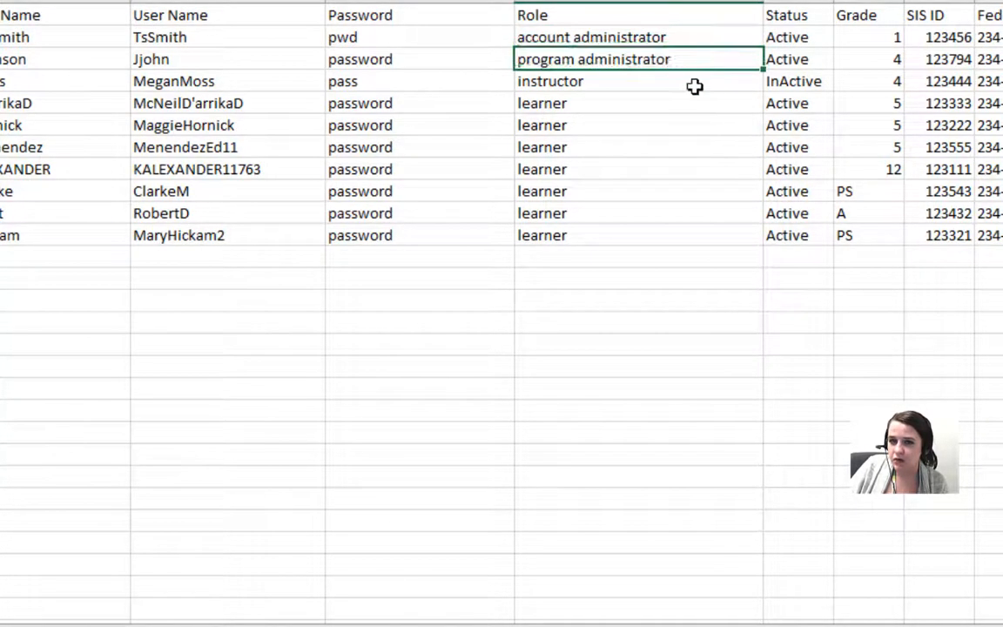
pyautogui.click(694, 86)
pyautogui.click(663, 104)
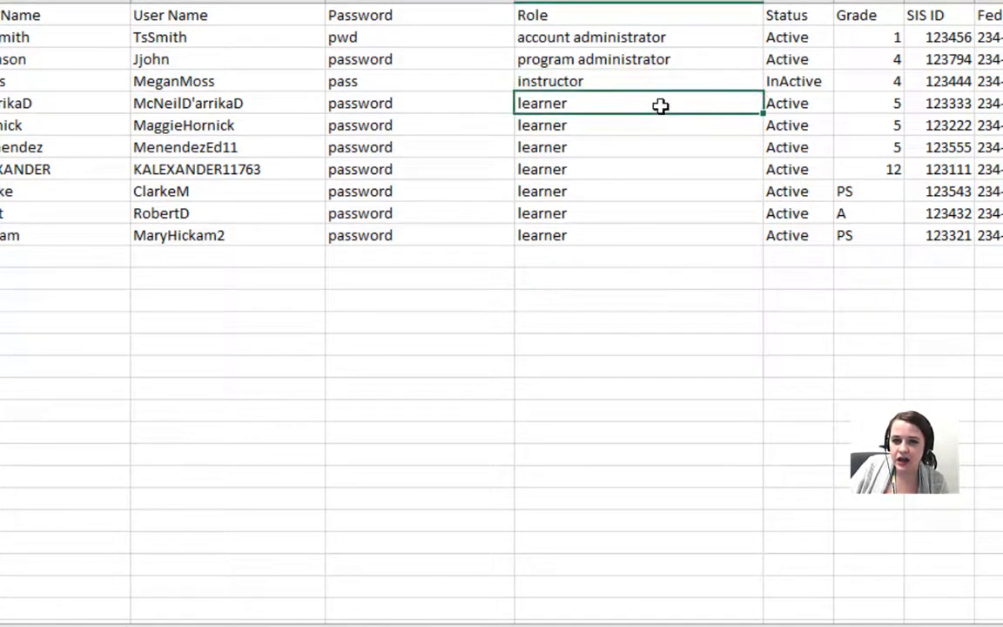
pyautogui.moveTo(656, 102); pyautogui.dragTo(661, 237)
pyautogui.click(659, 97)
pyautogui.click(671, 86)
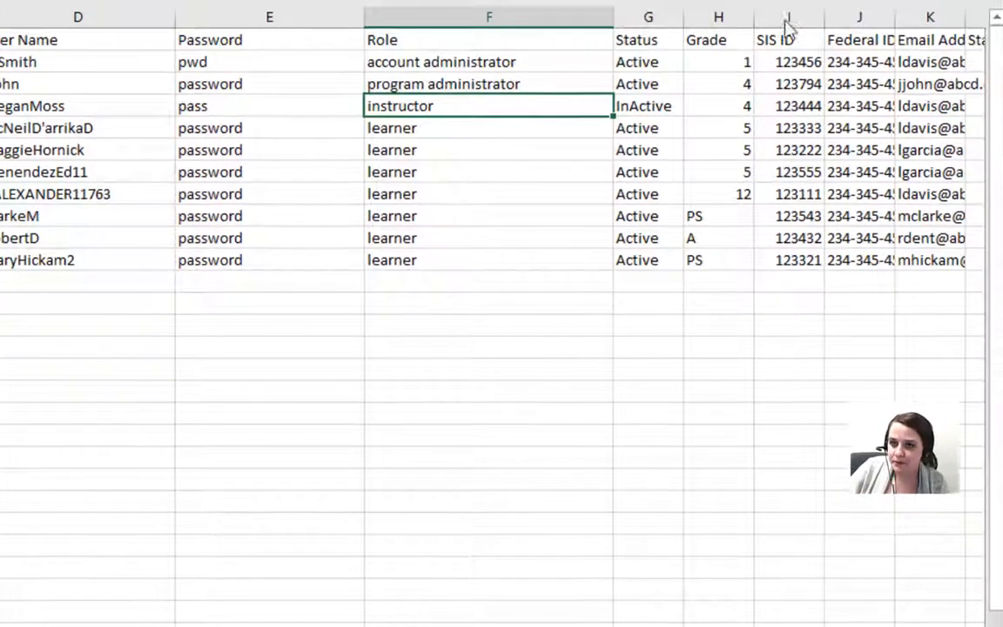
# - Examine the Status, Grade and SIS ID columns of the sample file one after another
pyautogui.click(658, 18)
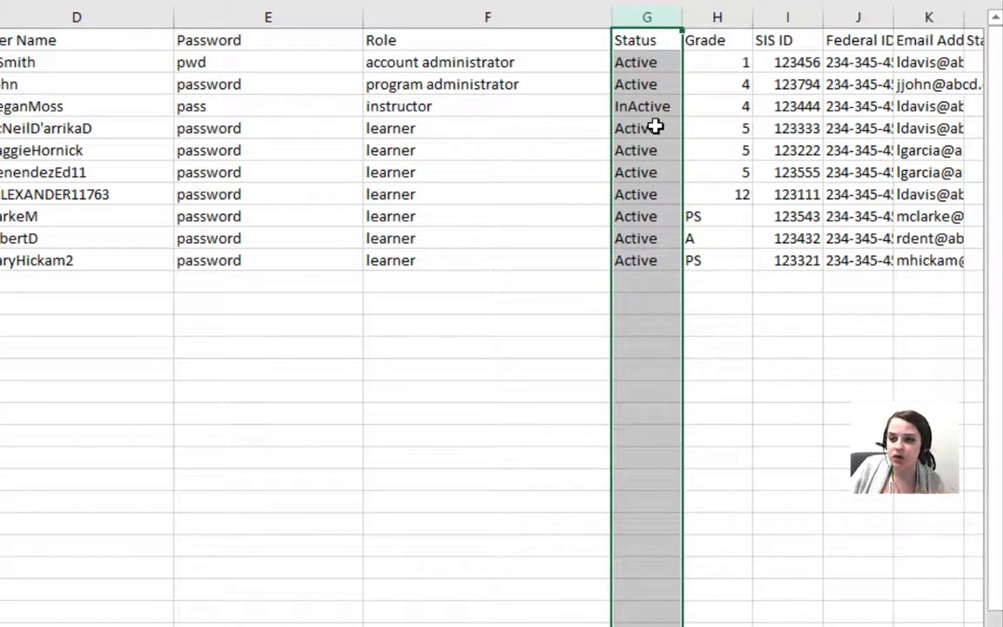
pyautogui.click(709, 18)
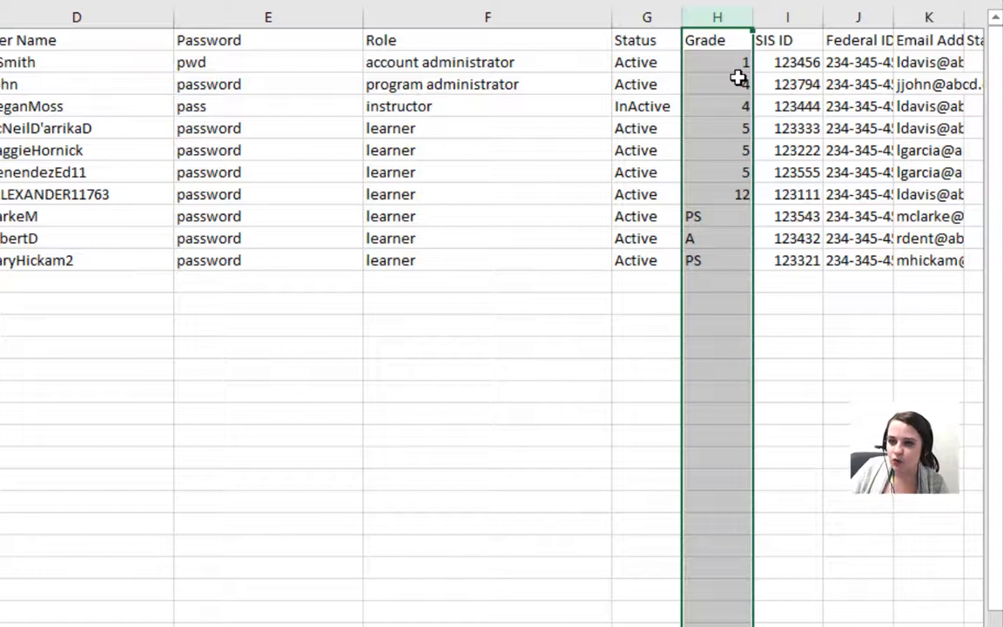
pyautogui.click(743, 106)
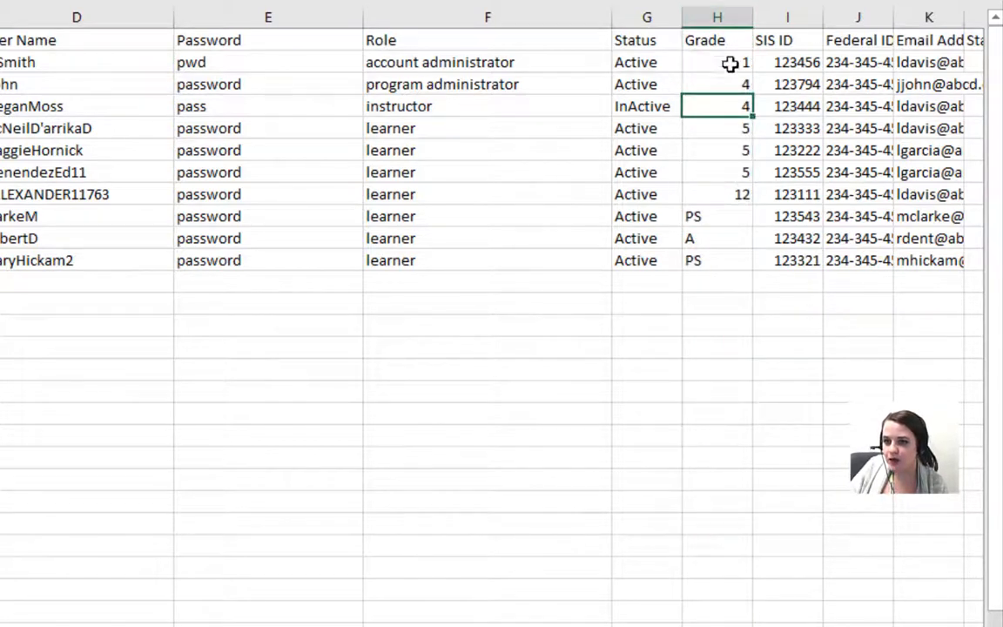
pyautogui.click(793, 11)
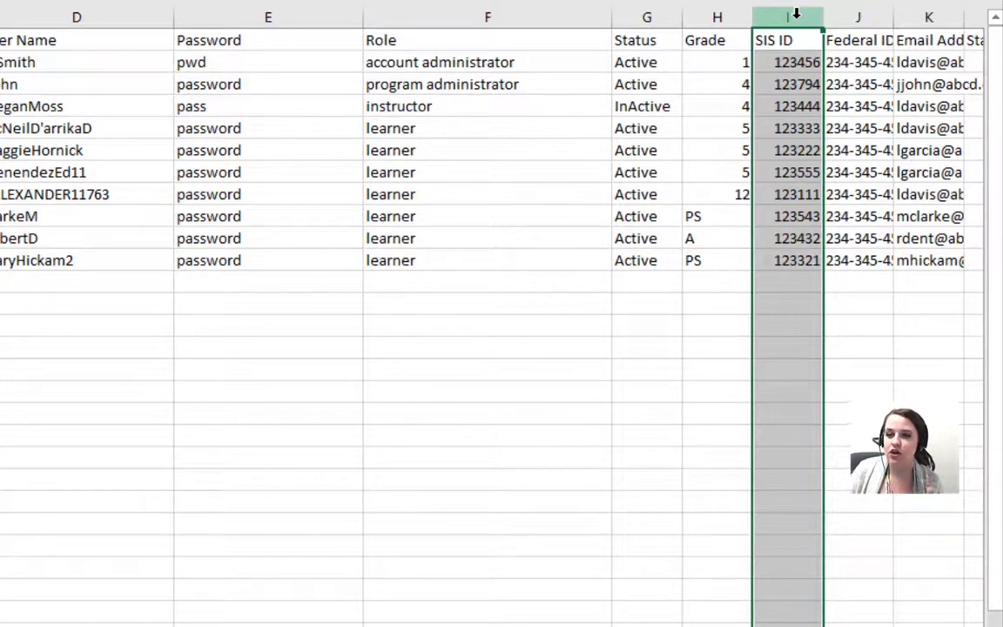
# - Examine the sample file's remaining columns, from Federal ID, Email Address and State ID through the demographic and program fields
pyautogui.click(859, 16)
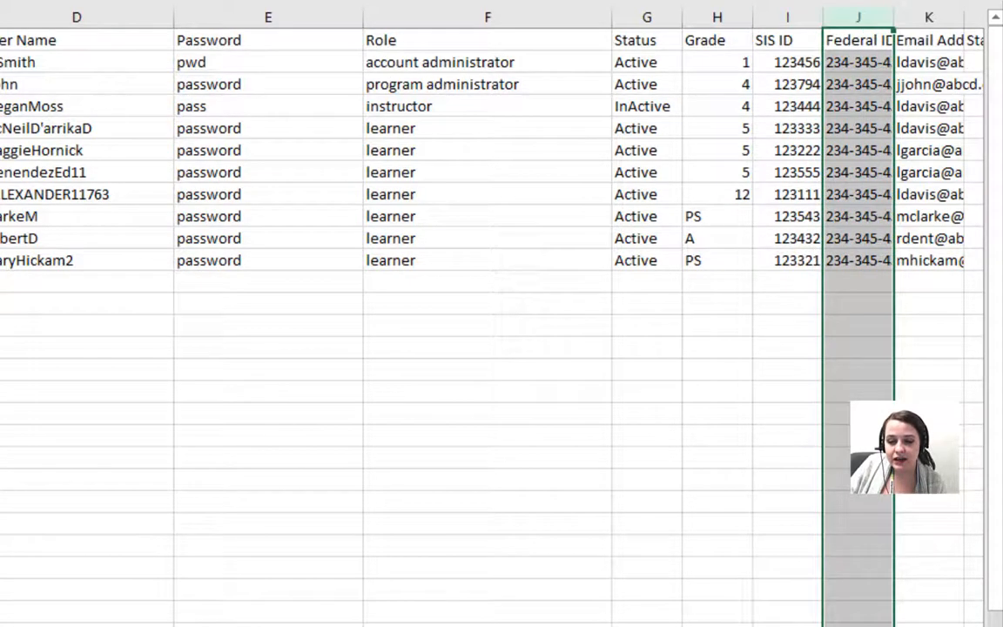
pyautogui.hscroll(4, 559, 26)
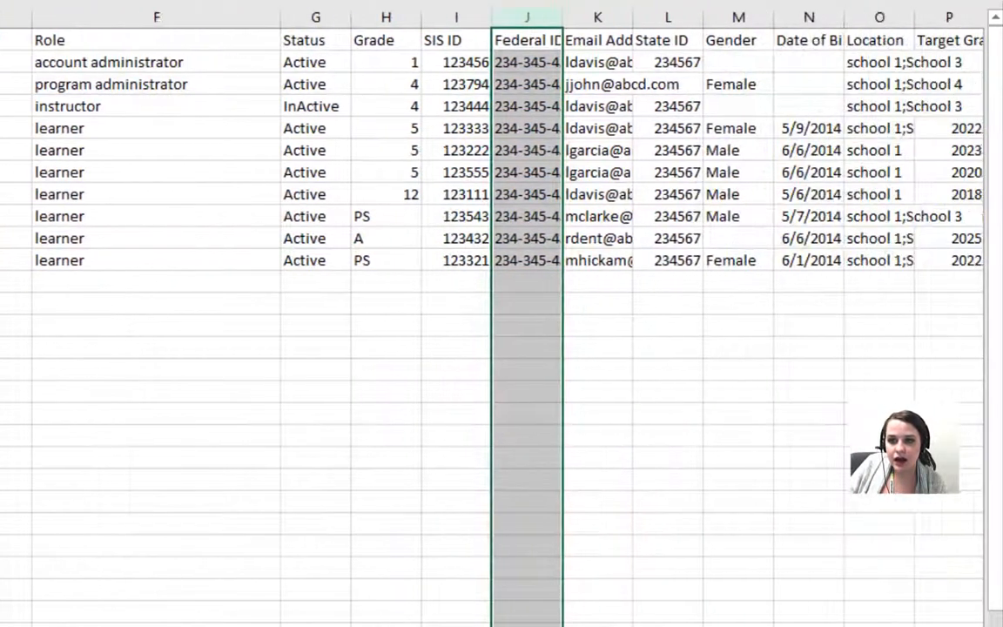
pyautogui.click(559, 7)
pyautogui.click(628, 11)
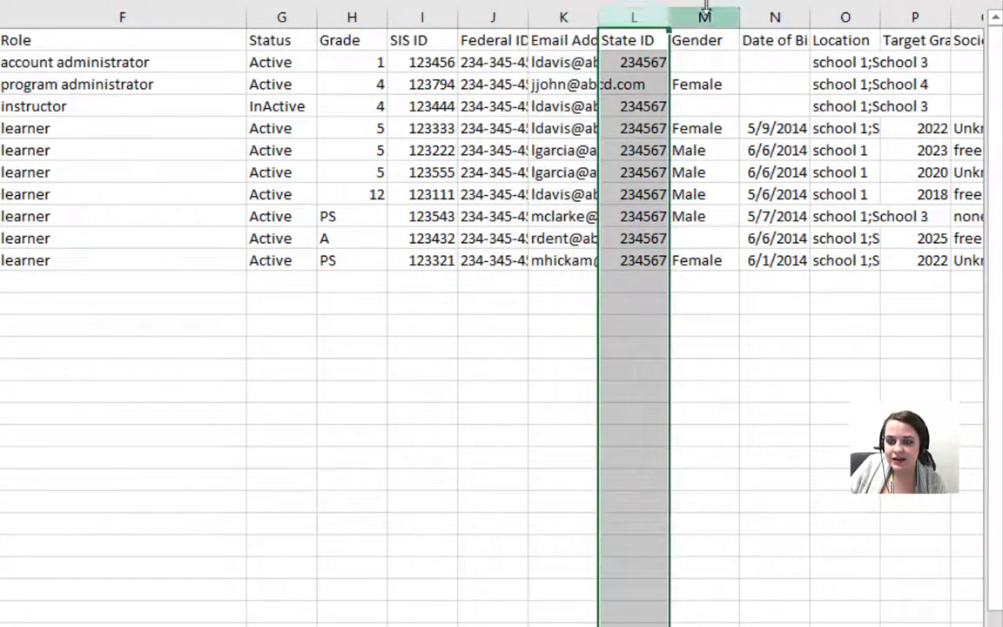
pyautogui.hscroll(8, 492, 288)
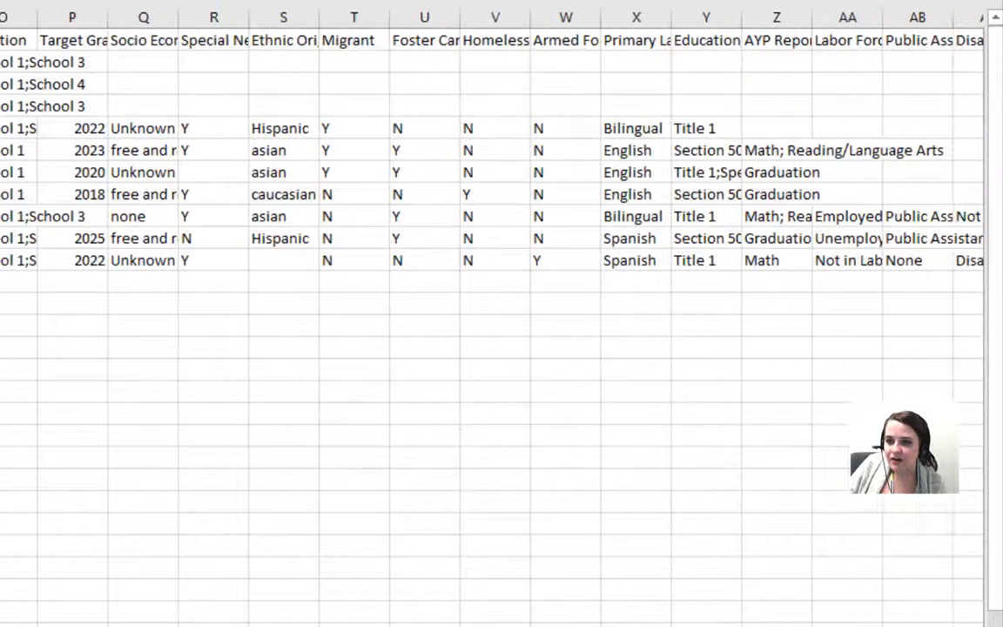
pyautogui.hscroll(2, 491, 287)
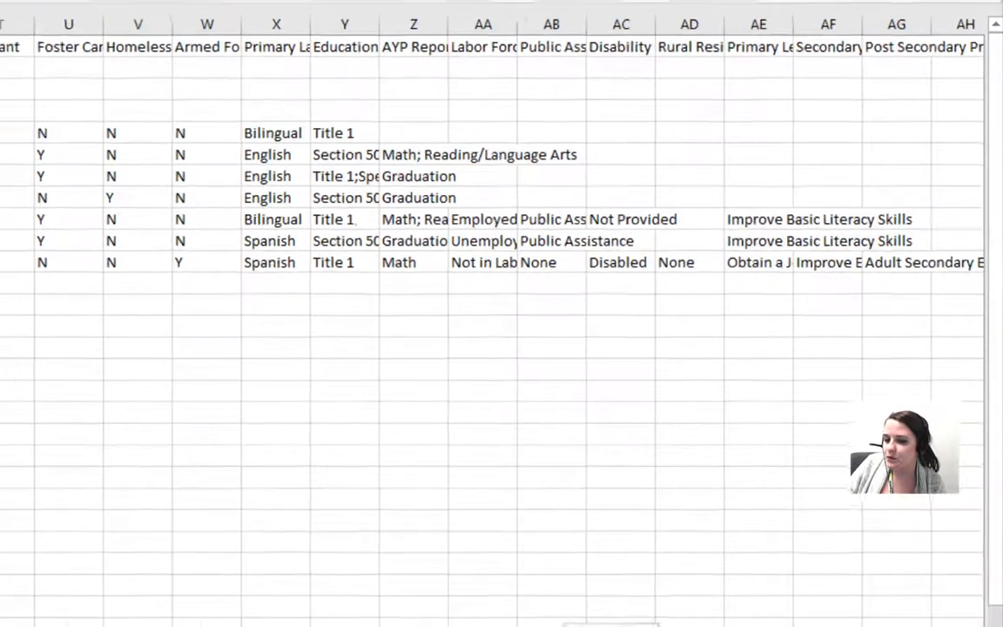
pyautogui.moveTo(784, 581); pyautogui.dragTo(686, 550)
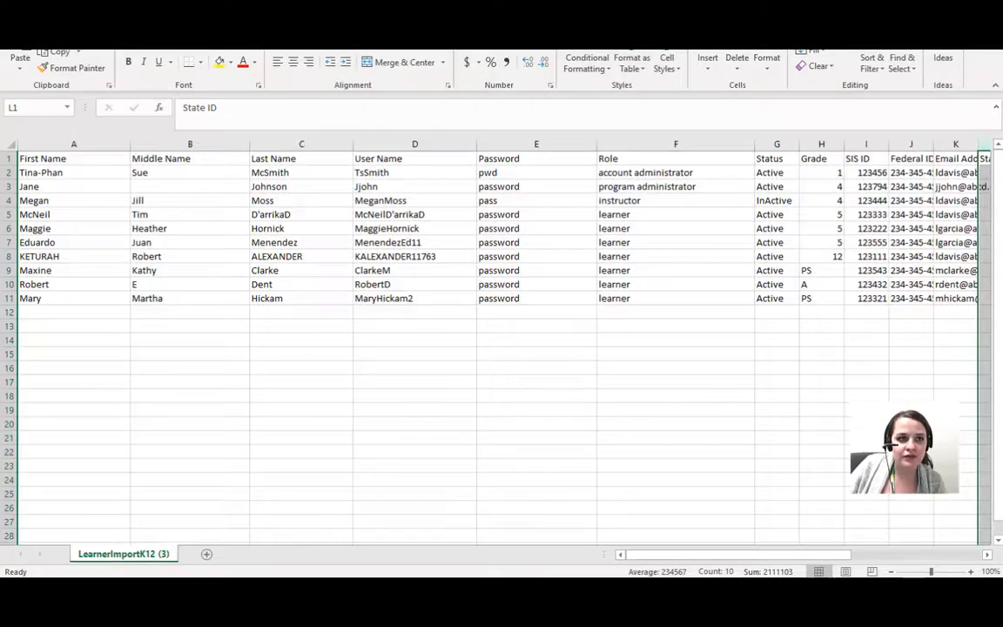
# - Save a copy of the sample file in this PC's Downloads folder as learnerimportcoursew722 in CSV (Comma delimited) format
pyautogui.click(17, 19)
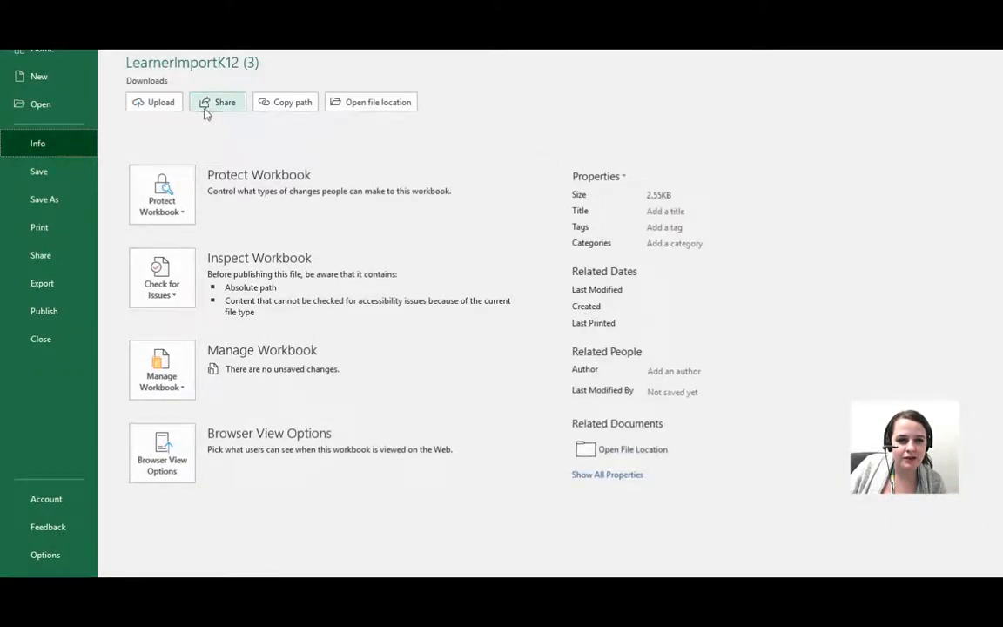
pyautogui.click(58, 197)
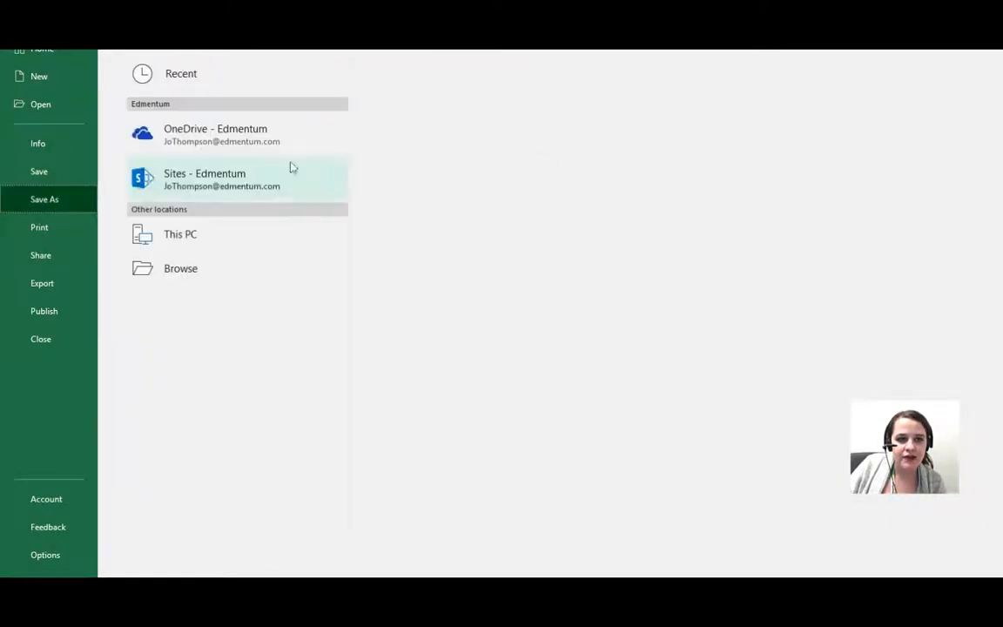
pyautogui.click(235, 234)
pyautogui.moveTo(537, 86); pyautogui.dragTo(387, 88)
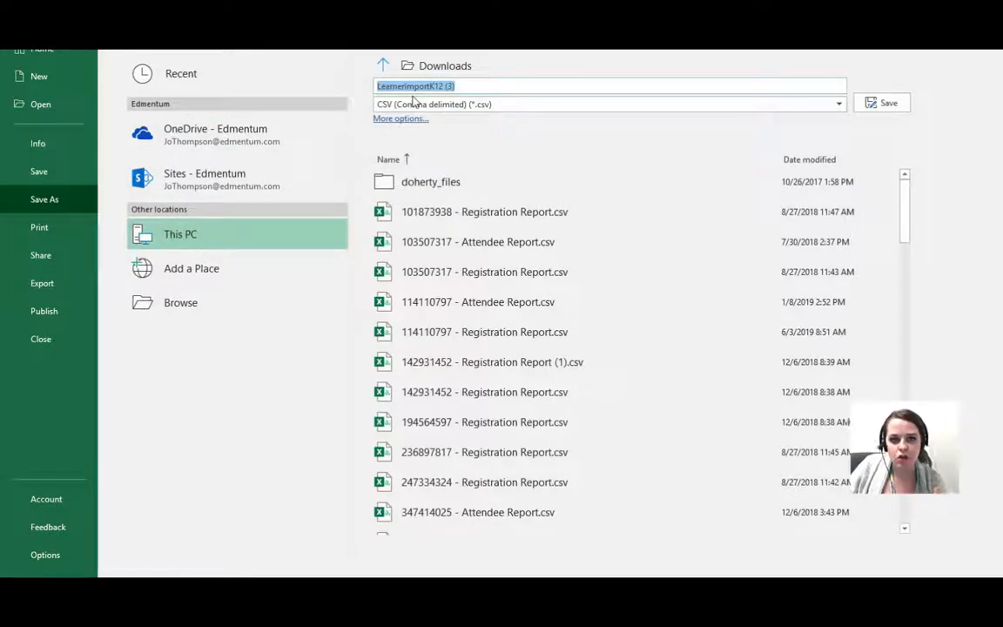
pyautogui.write('learnerimpor')
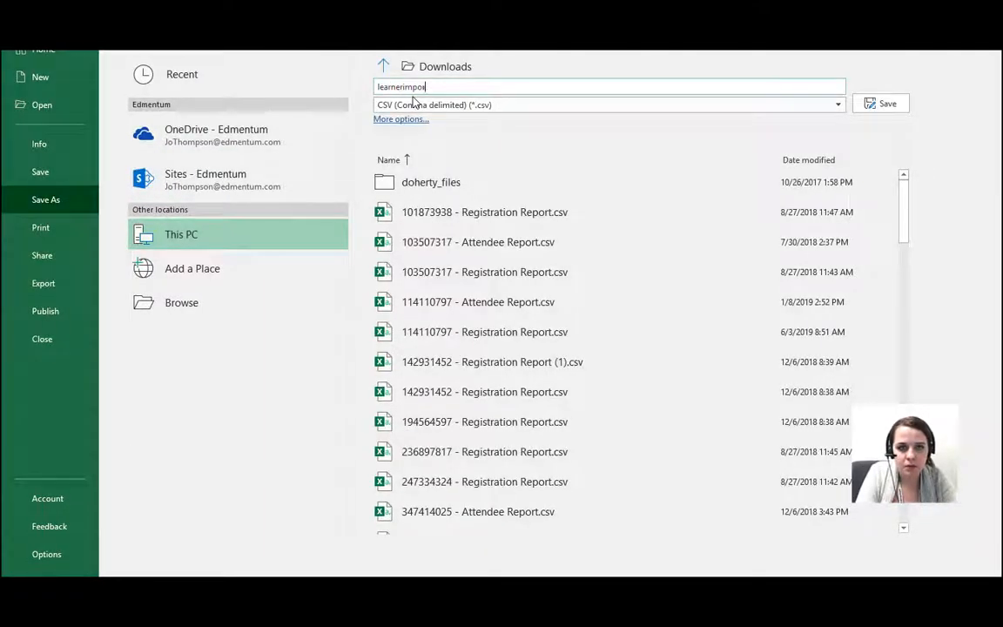
pyautogui.write('tcoursewor')
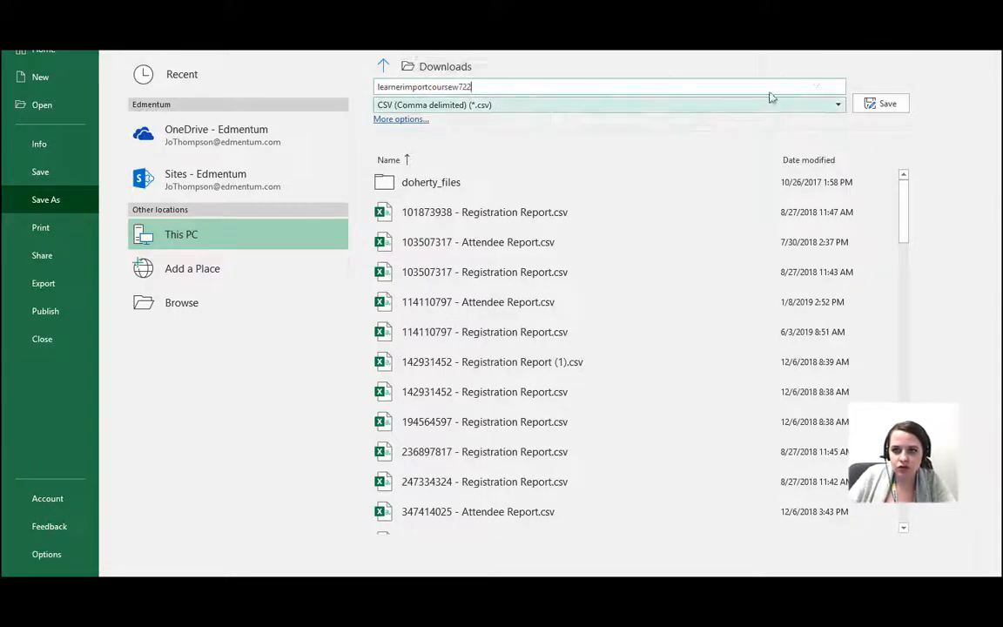
pyautogui.click(879, 104)
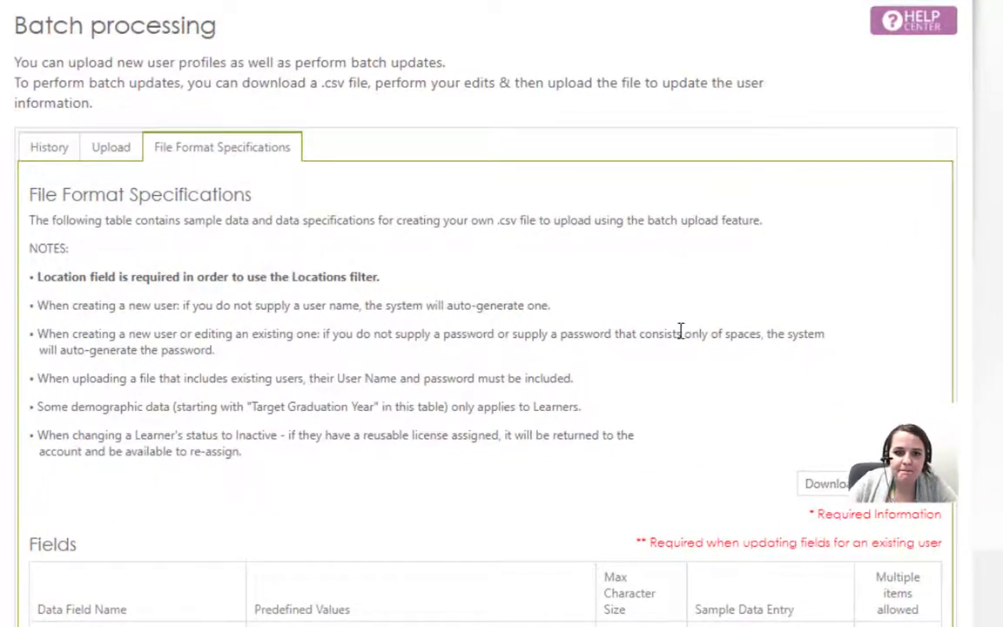
# - In the Administration Center's batch processing, choose learnerimportcoursew722 from Downloads as the file for the new user import
pyautogui.scroll(-2, 692, 338)
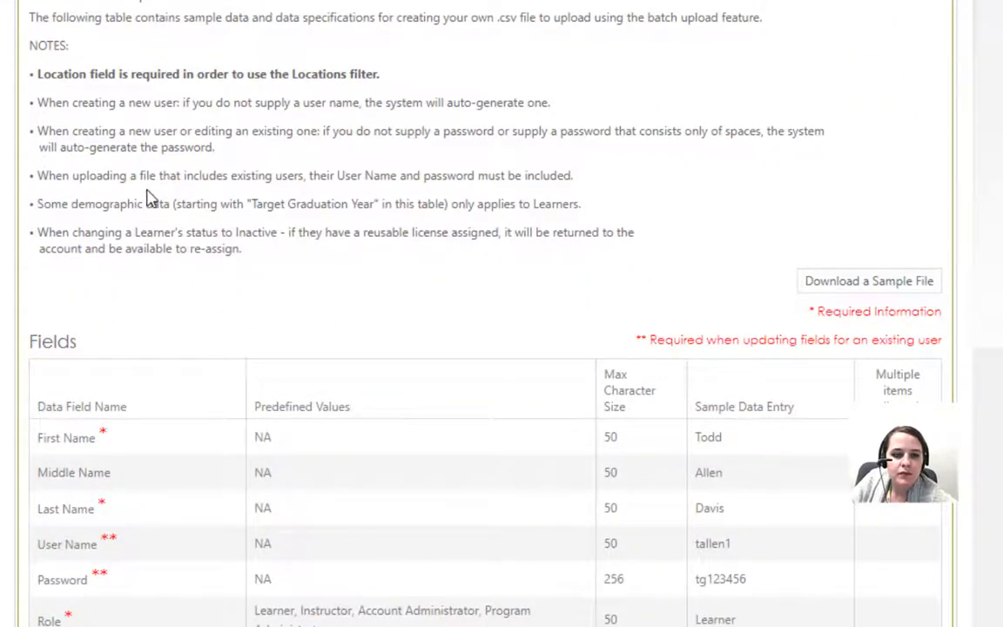
pyautogui.scroll(-1, 148, 197)
pyautogui.scroll(3, 185, 120)
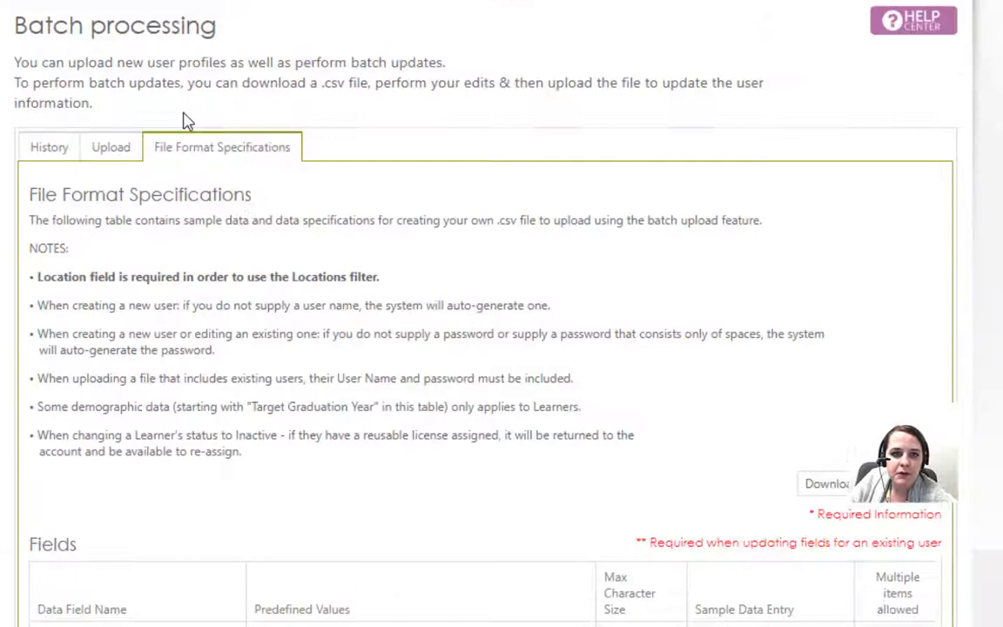
pyautogui.click(110, 146)
pyautogui.click(373, 337)
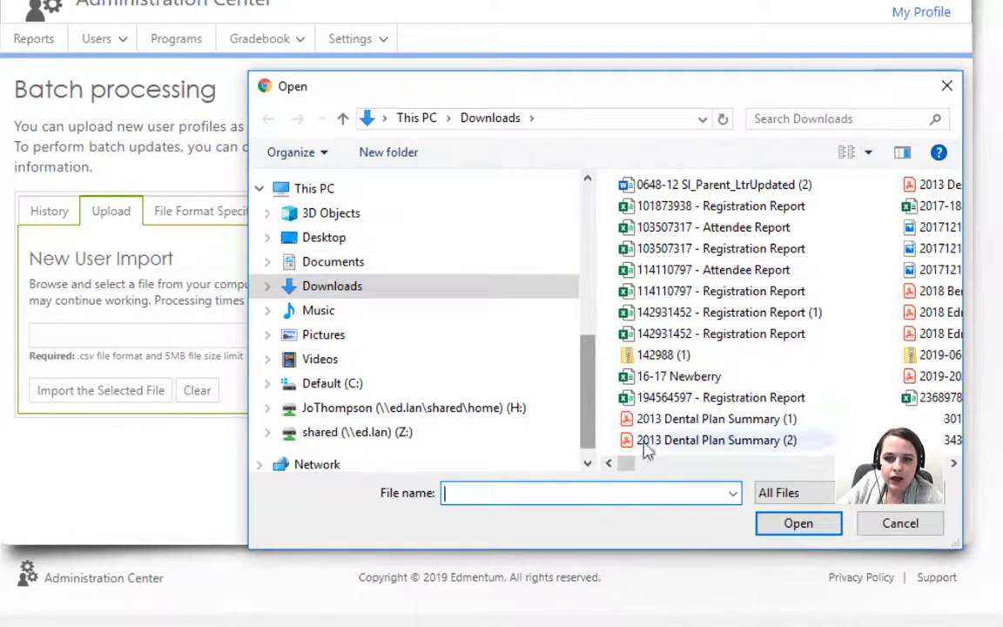
pyautogui.moveTo(628, 464)
pyautogui.mouseDown()
pyautogui.moveTo(682, 468)
pyautogui.moveTo(621, 469)
pyautogui.mouseUp()
pyautogui.click(822, 115)
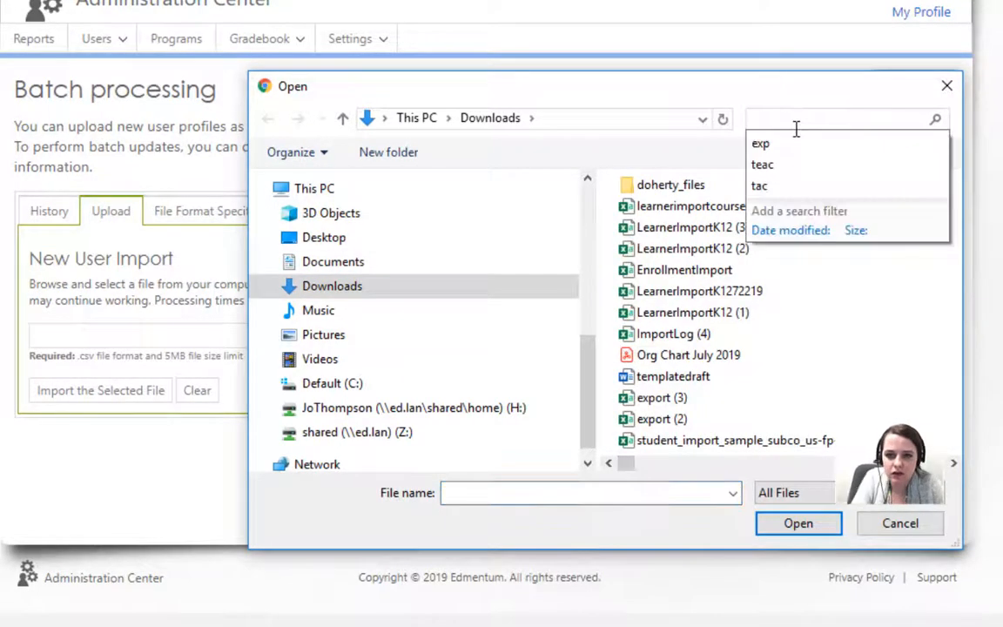
pyautogui.click(699, 292)
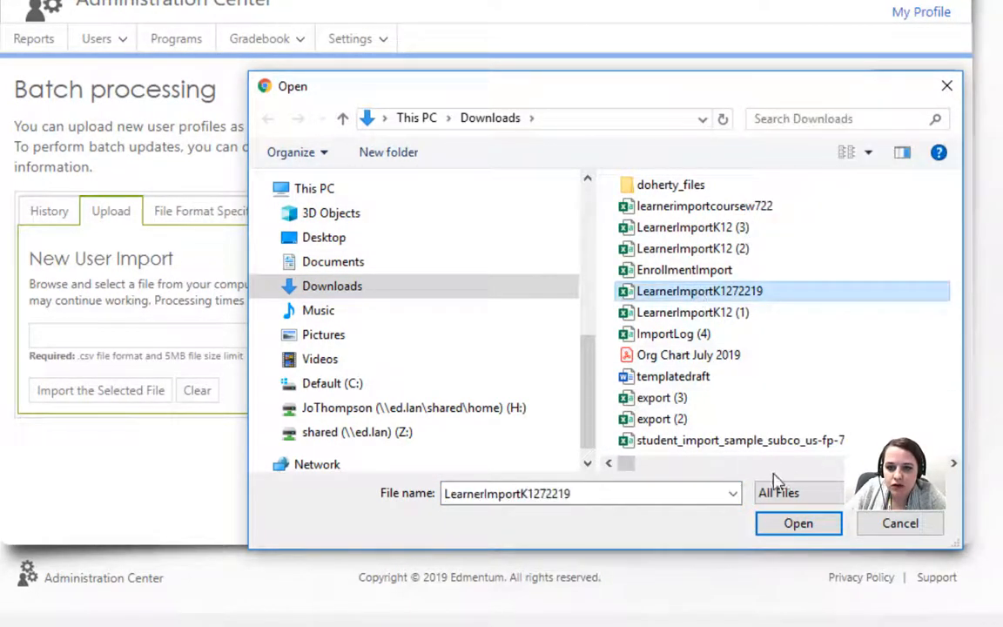
pyautogui.click(759, 207)
pyautogui.click(788, 524)
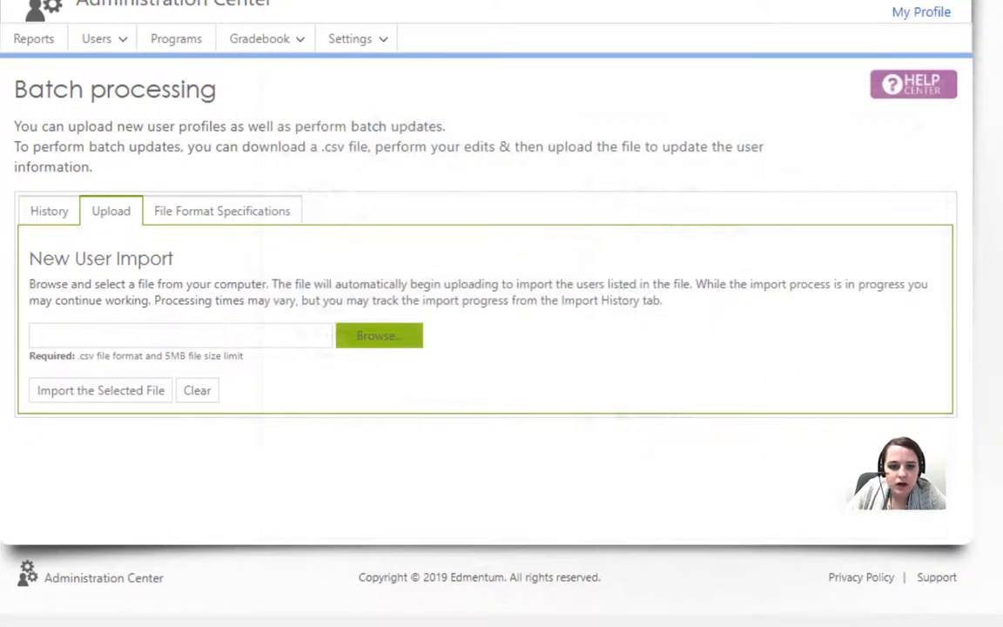
# - Import the selected user file and refresh the import history to check its processing status
pyautogui.click(129, 393)
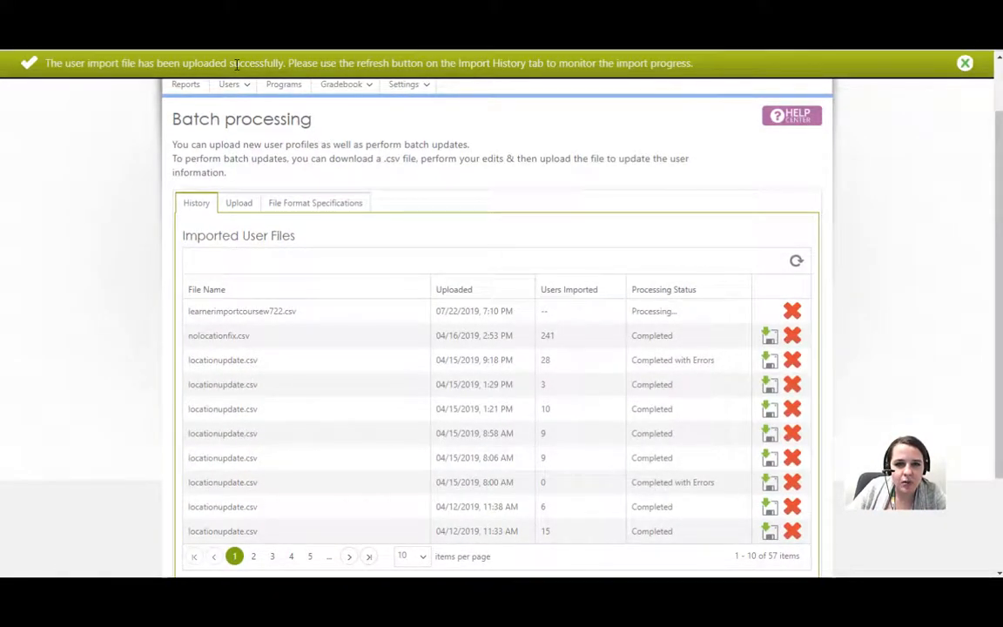
pyautogui.click(796, 261)
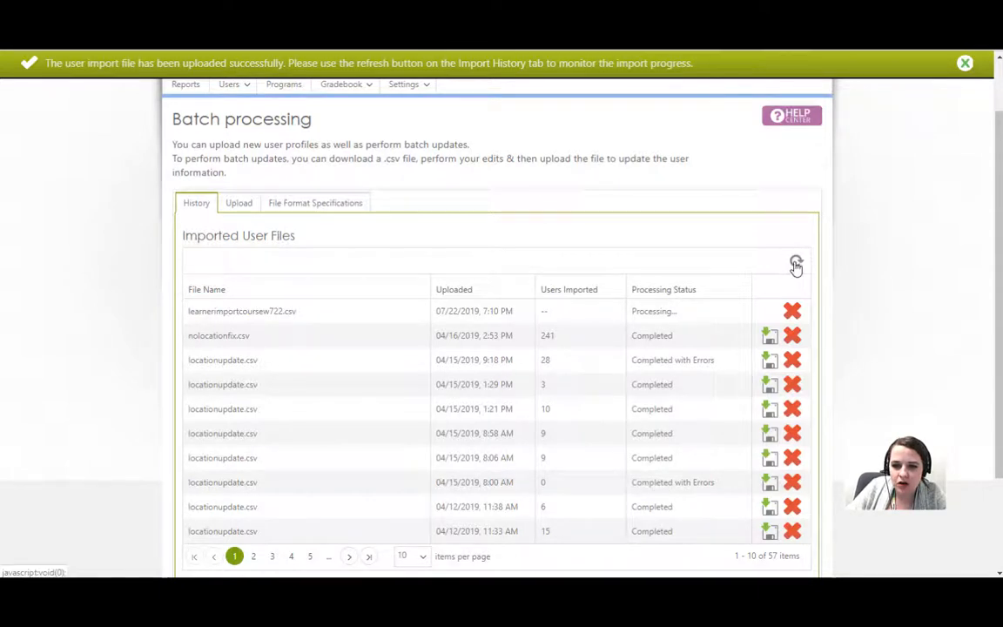
pyautogui.click(798, 268)
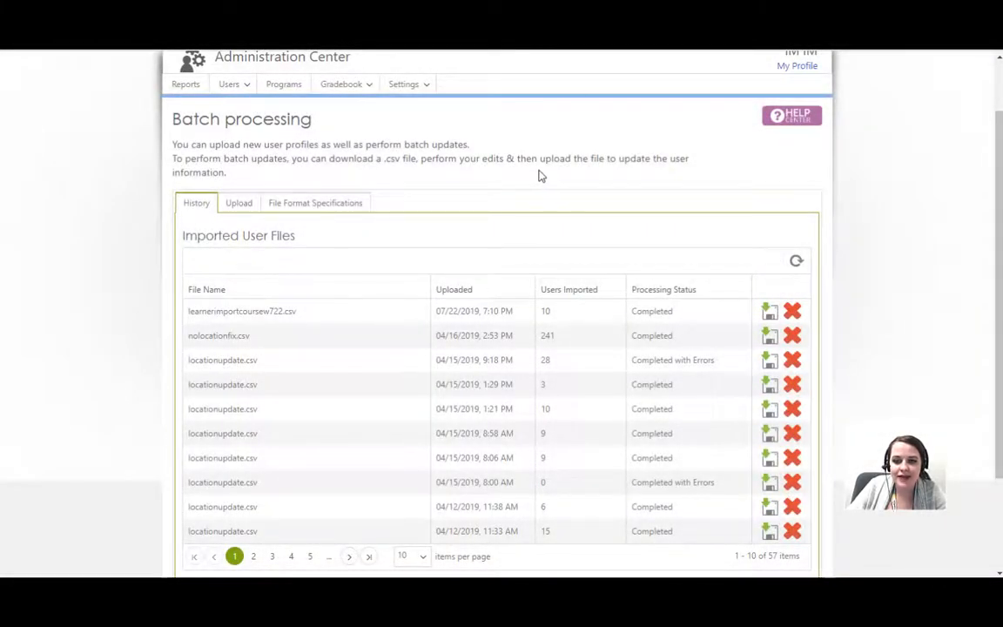
# - Download the import log of the locationupdate.csv uploaded 04/15/2019 at 8:00 AM, read it in Excel, and minimize the Excel windows
pyautogui.click(768, 484)
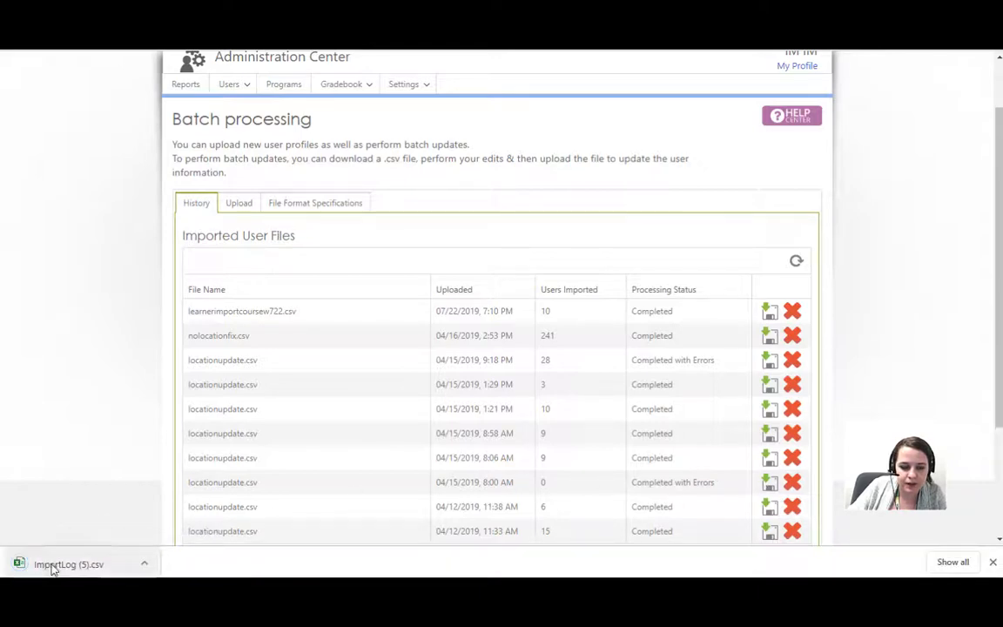
pyautogui.click(53, 567)
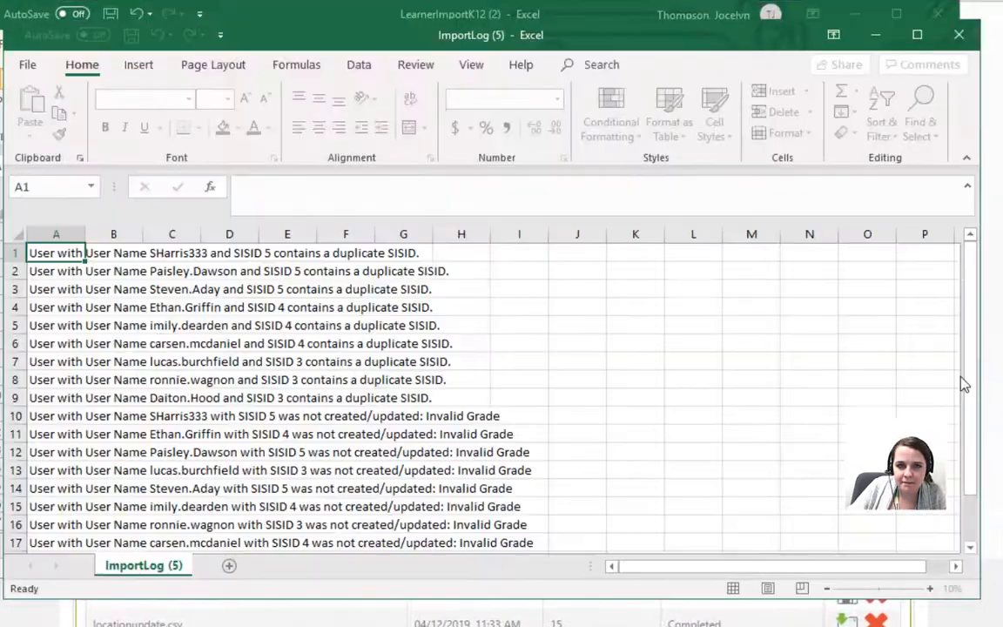
pyautogui.scroll(-1, 430, 266)
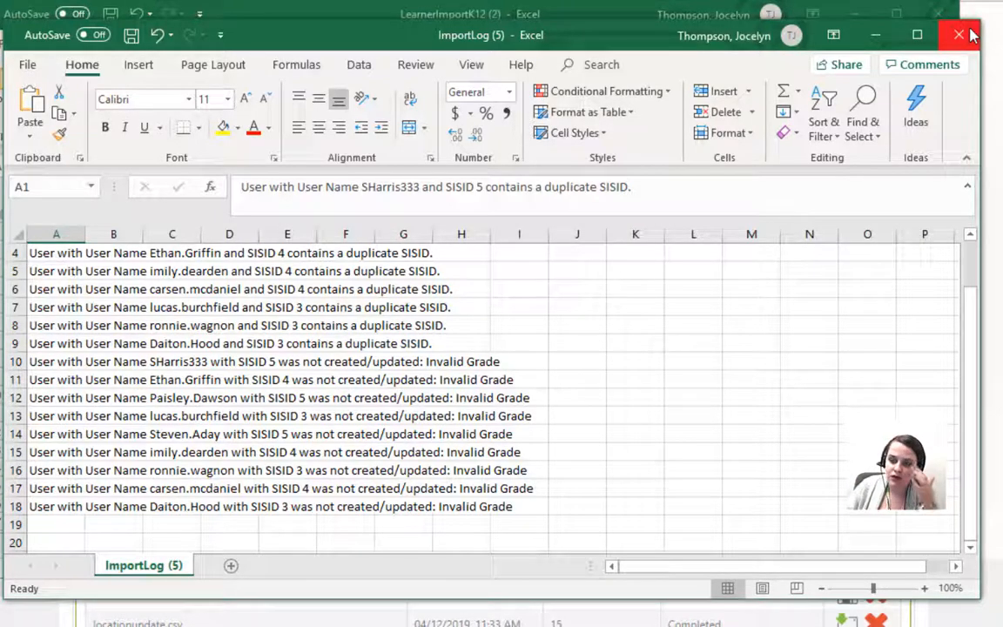
pyautogui.click(875, 36)
pyautogui.click(859, 17)
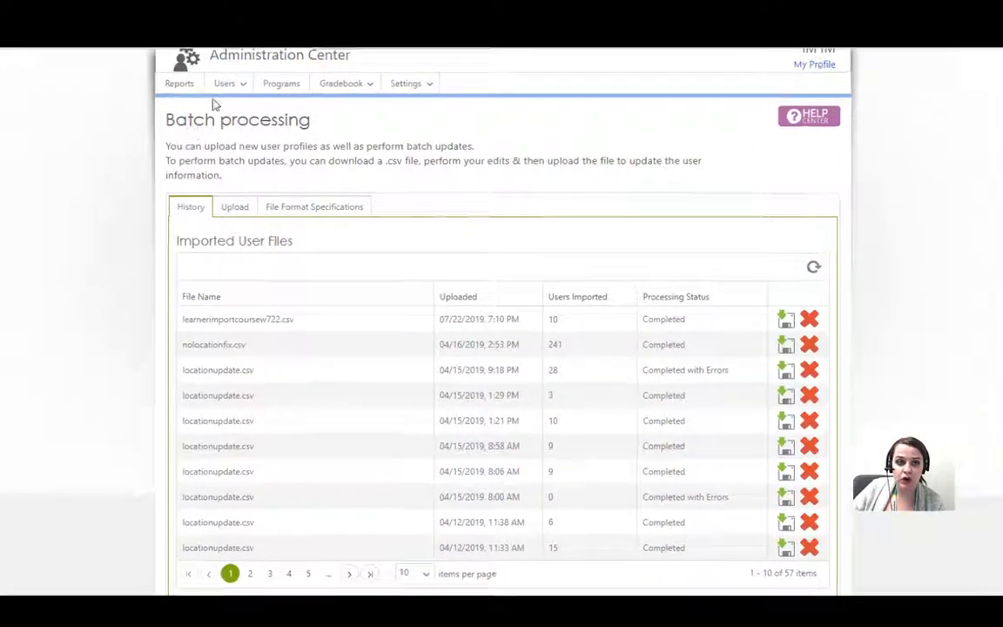
# - Open the form for creating a new user and examine its personal profile, login credentials and account structure locations
pyautogui.click(229, 84)
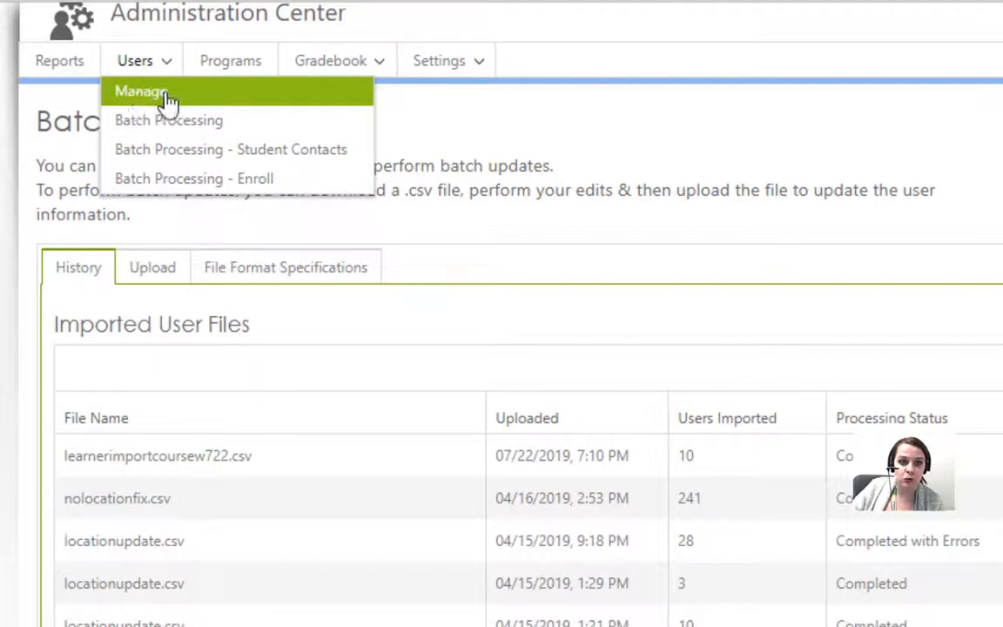
pyautogui.click(168, 102)
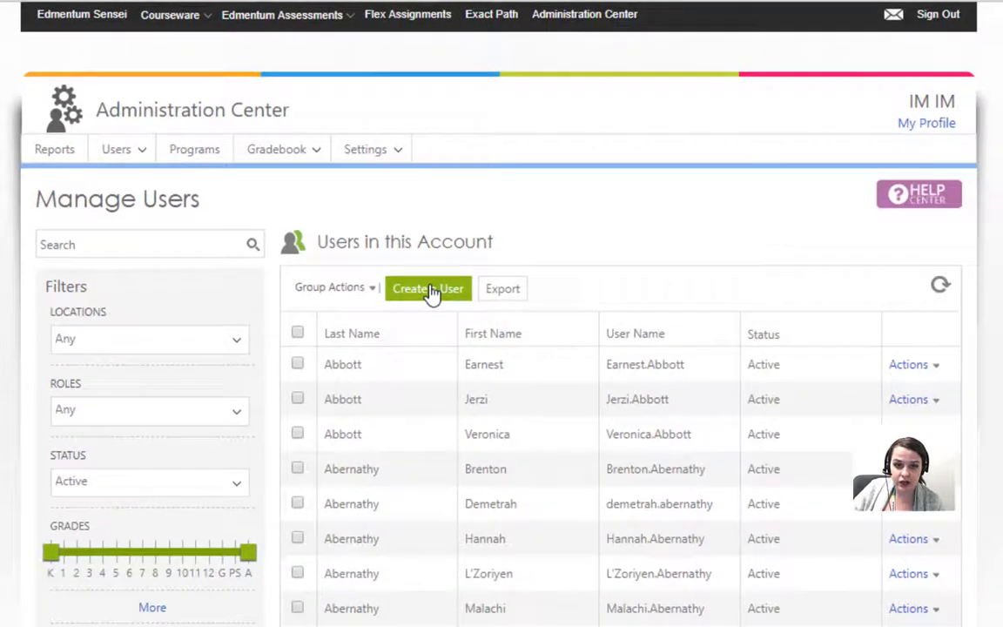
pyautogui.click(431, 292)
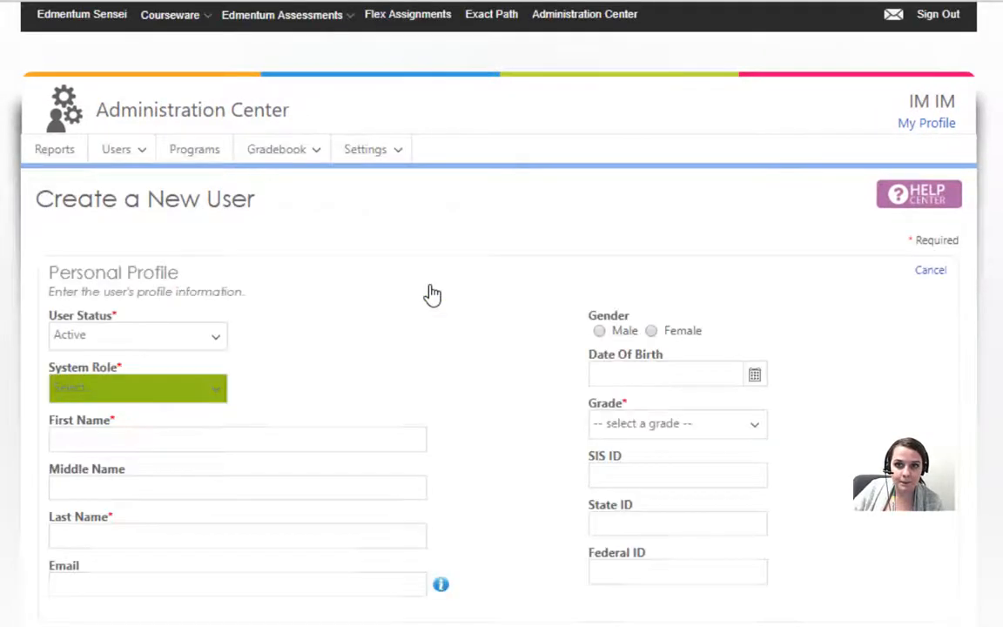
pyautogui.scroll(-2, 432, 296)
pyautogui.scroll(-6, 433, 296)
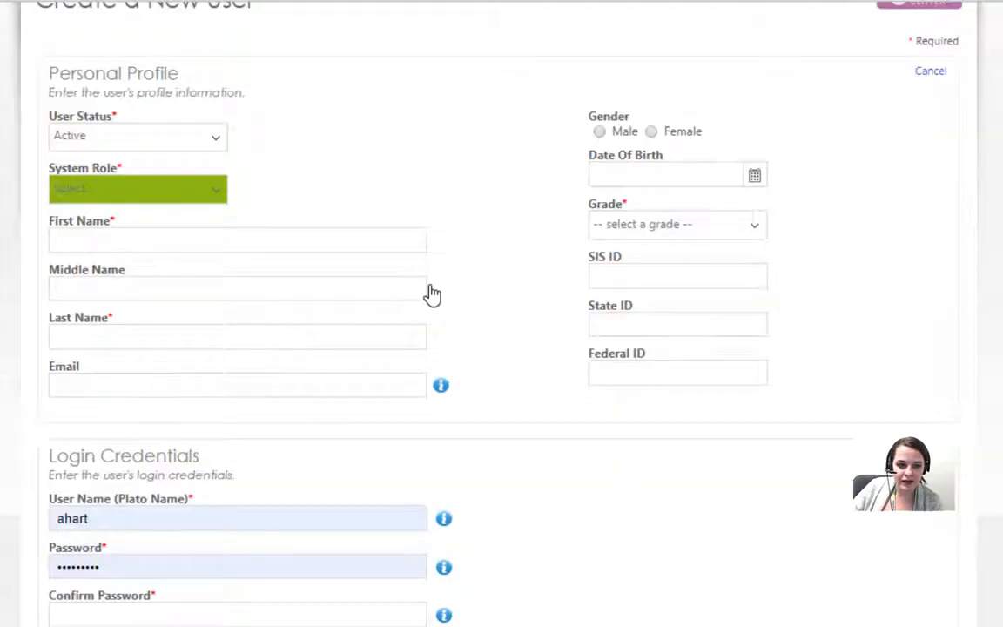
pyautogui.scroll(-3, 433, 296)
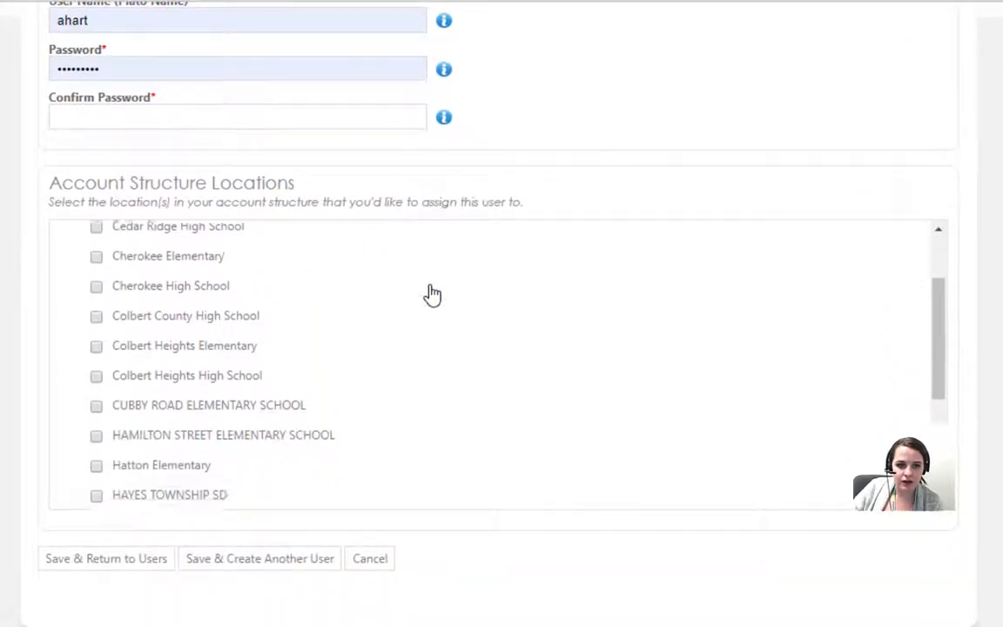
pyautogui.scroll(2, 432, 293)
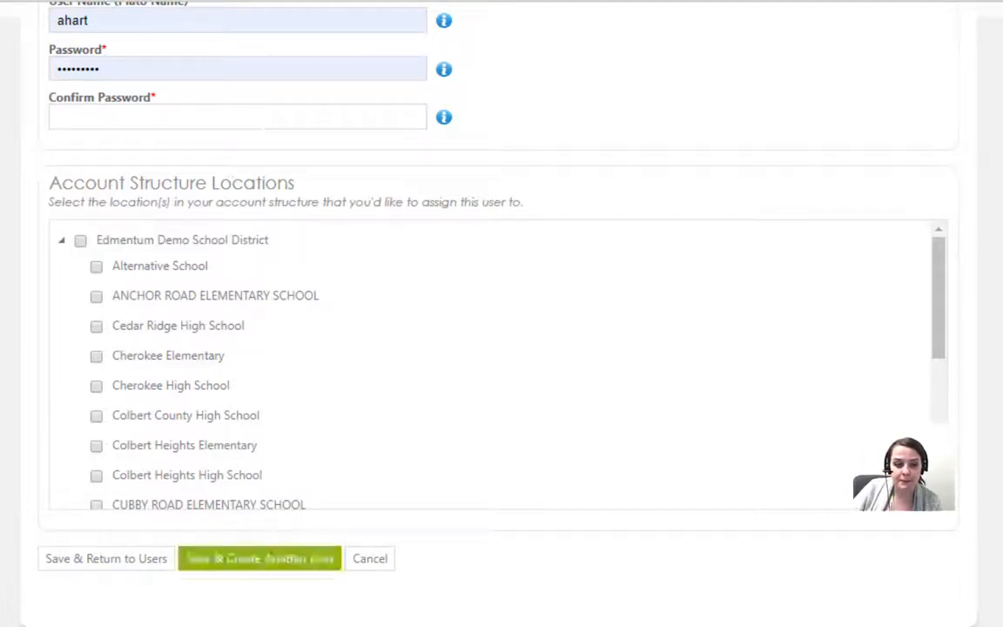
pyautogui.scroll(10, 385, 510)
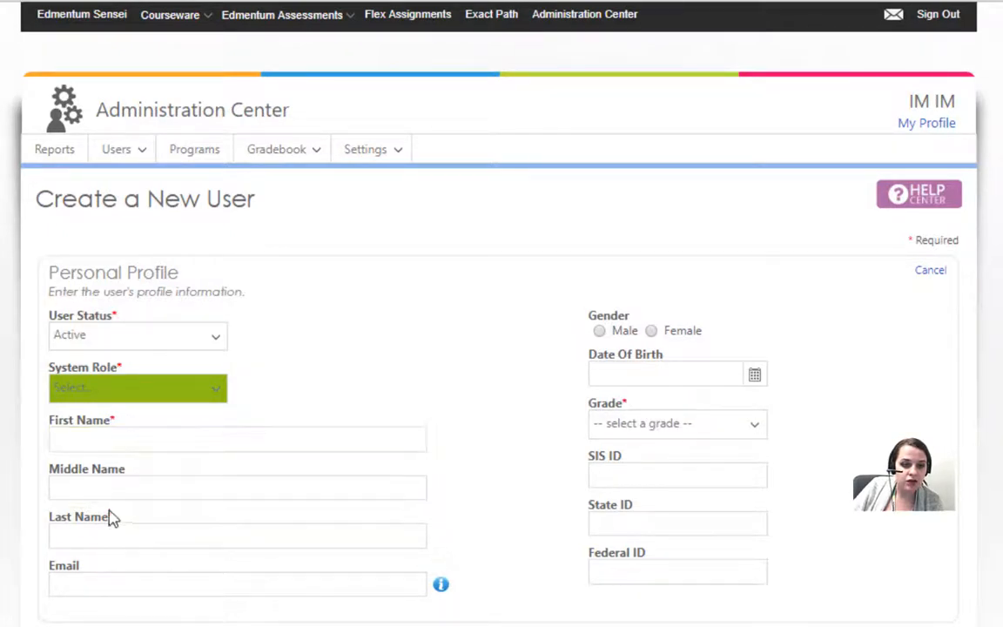
# - Return to user management and search the account's users by a user's first name
pyautogui.click(118, 150)
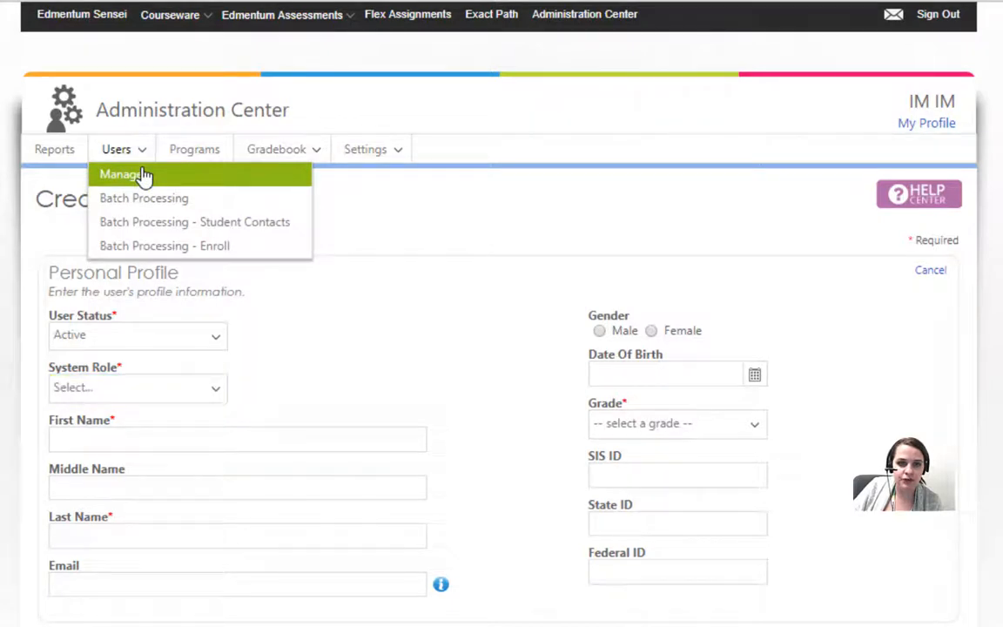
pyautogui.click(140, 175)
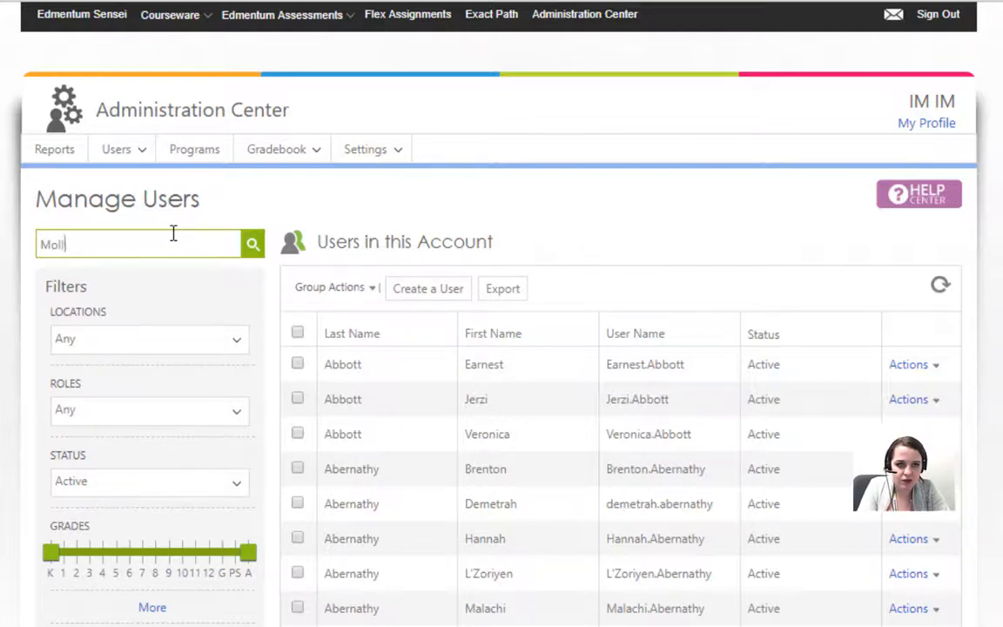
pyautogui.press('Return')
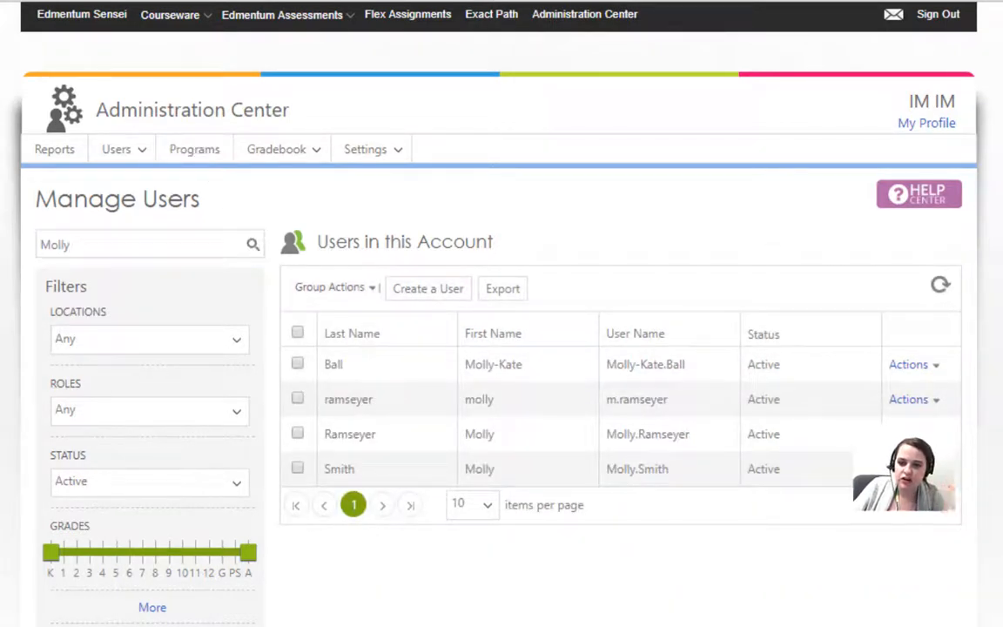
# - Open the third listed user's record for editing and examine the profile, login credentials, account locations and general demographics
pyautogui.click(908, 434)
pyautogui.click(874, 484)
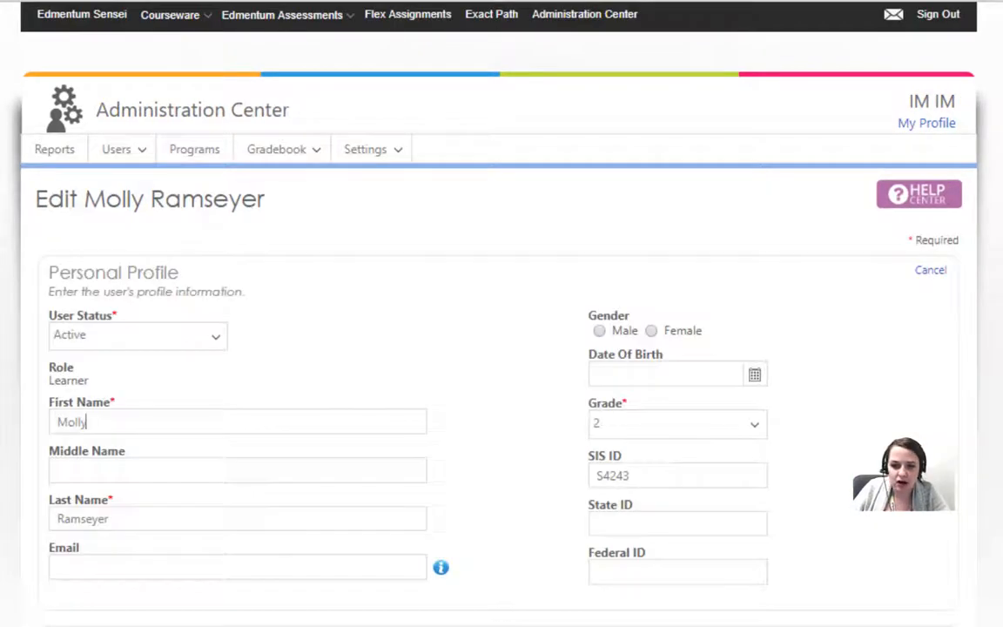
pyautogui.click(421, 433)
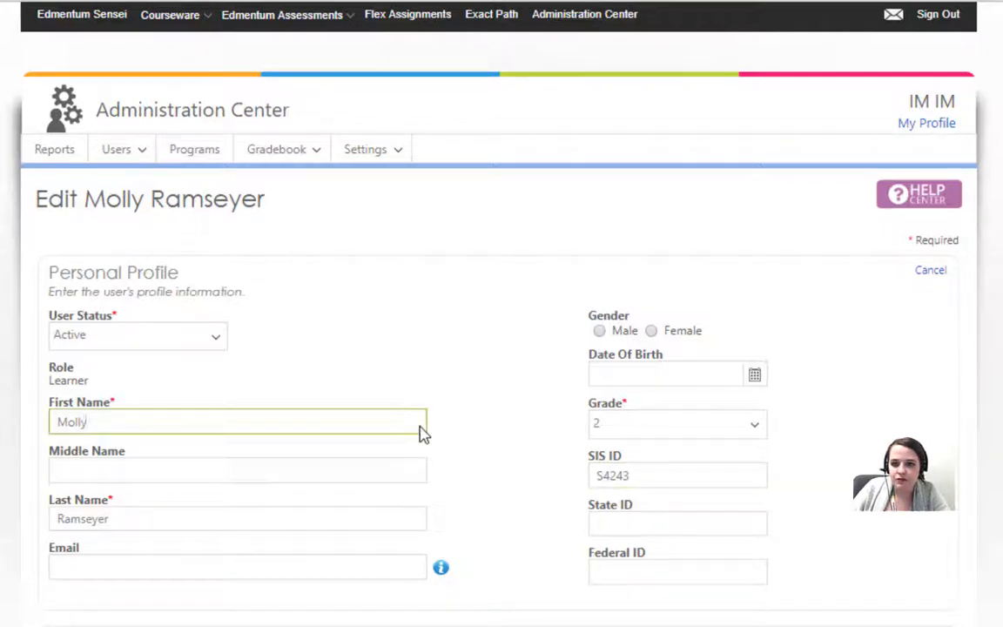
pyautogui.click(618, 406)
pyautogui.click(380, 424)
pyautogui.scroll(-5, 380, 424)
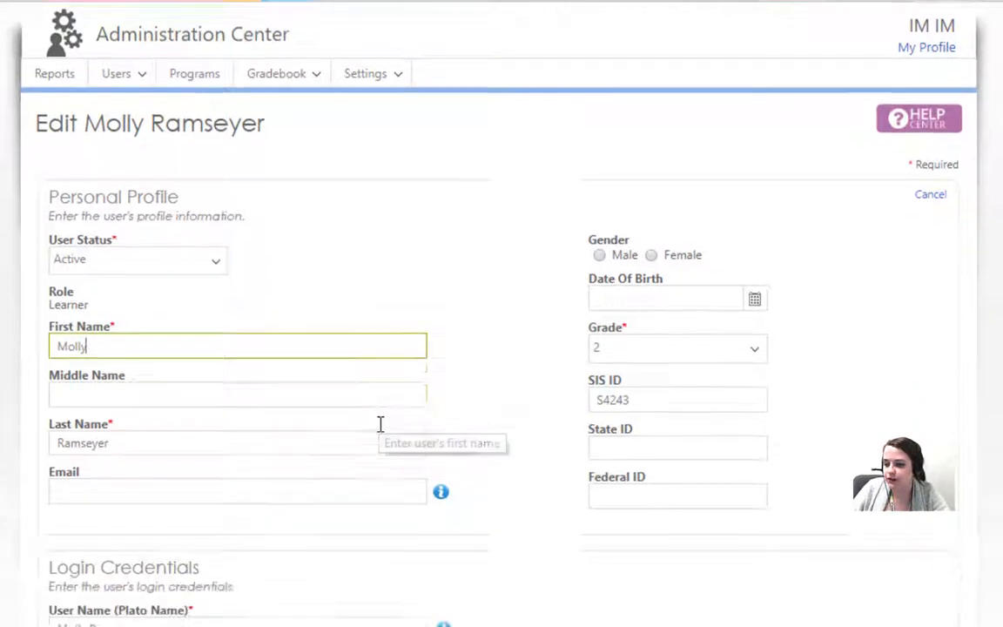
pyautogui.scroll(-2, 380, 424)
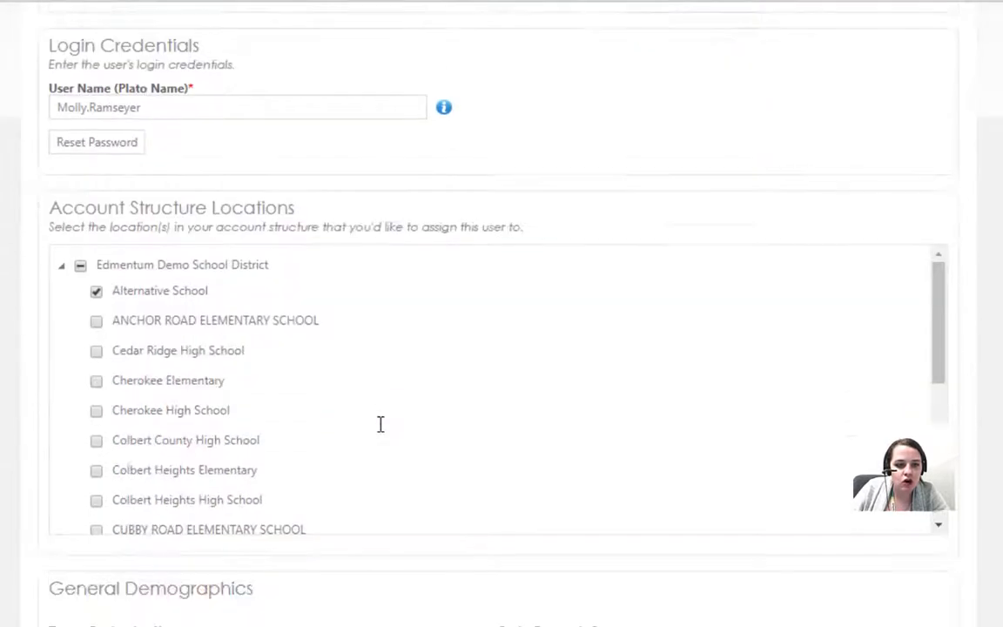
pyautogui.scroll(-1, 347, 442)
pyautogui.scroll(-2, 247, 602)
pyautogui.scroll(-1, 279, 557)
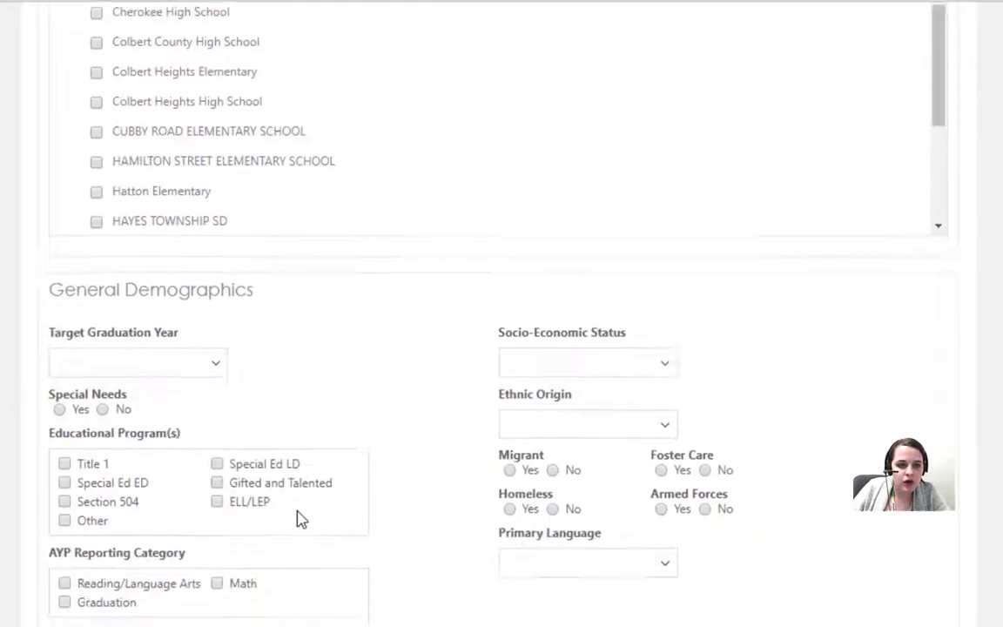
pyautogui.scroll(5, 297, 518)
pyautogui.scroll(2, 279, 487)
pyautogui.scroll(1, 174, 443)
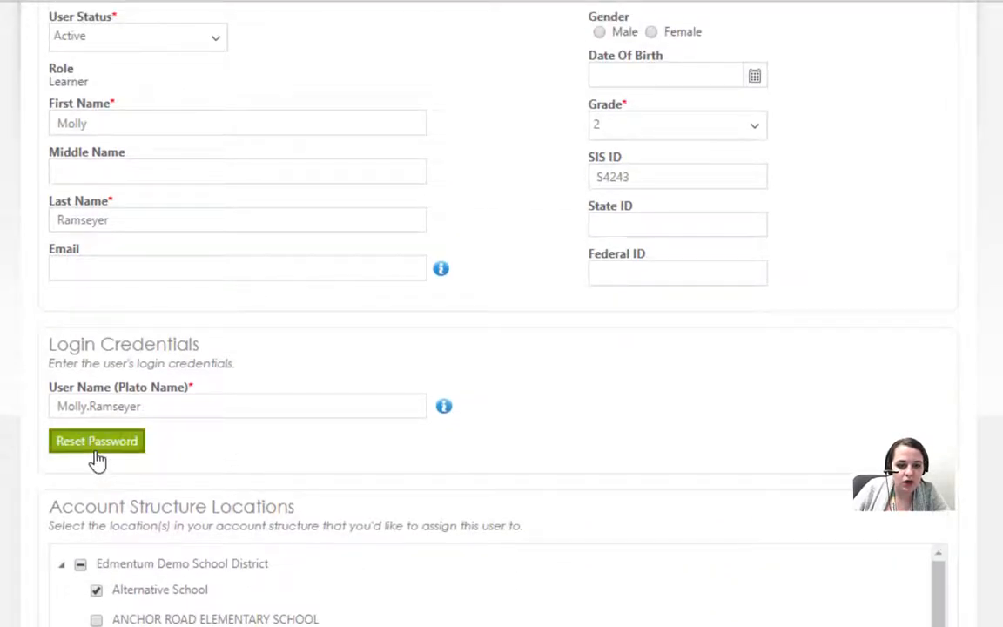
# - Open the password reset fields in the user's login credentials
pyautogui.click(96, 444)
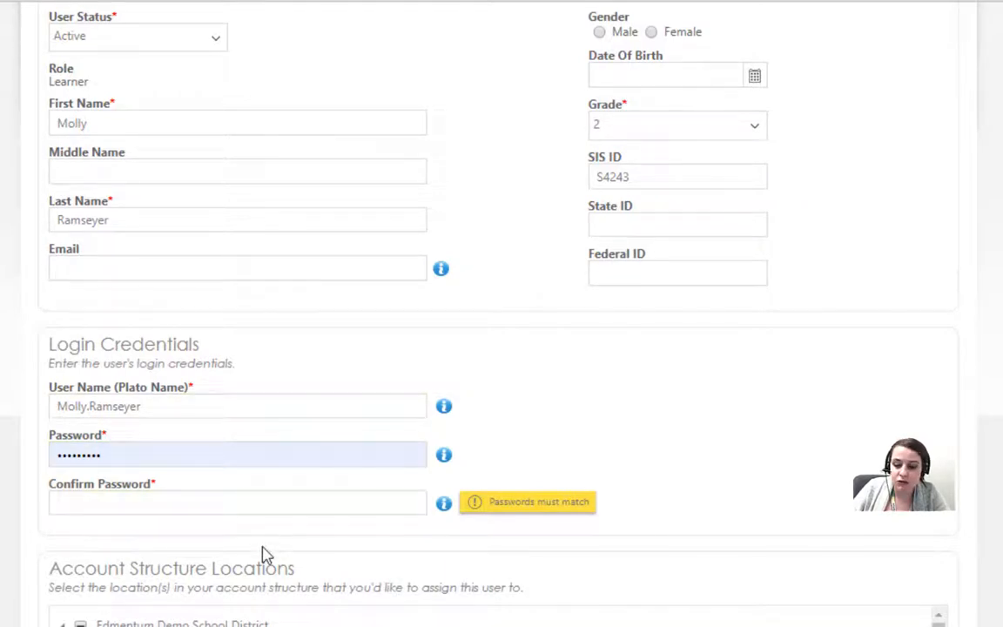
pyautogui.scroll(-3, 266, 554)
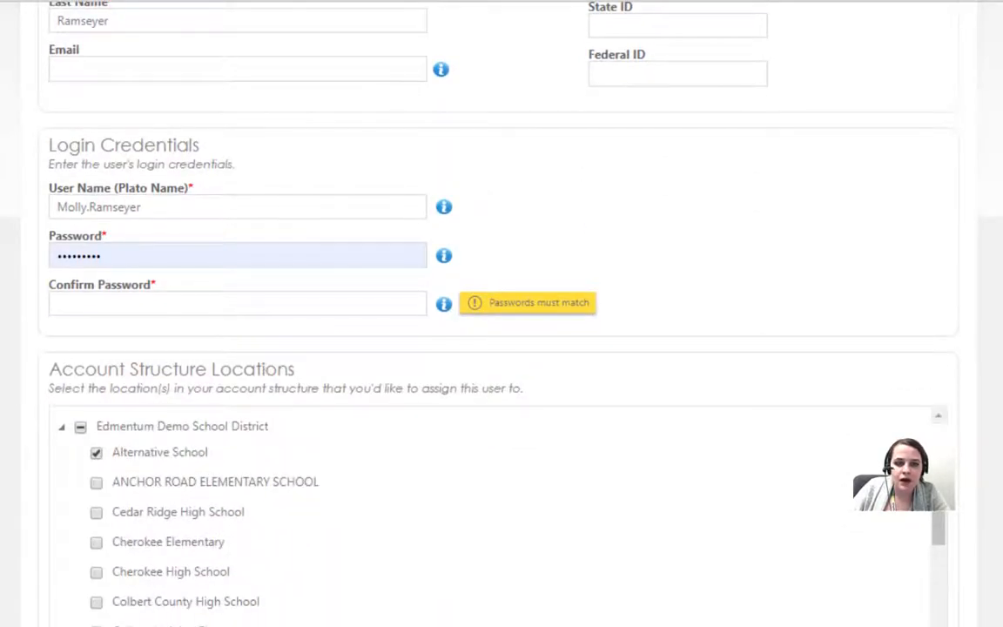
pyautogui.scroll(-2, 195, 492)
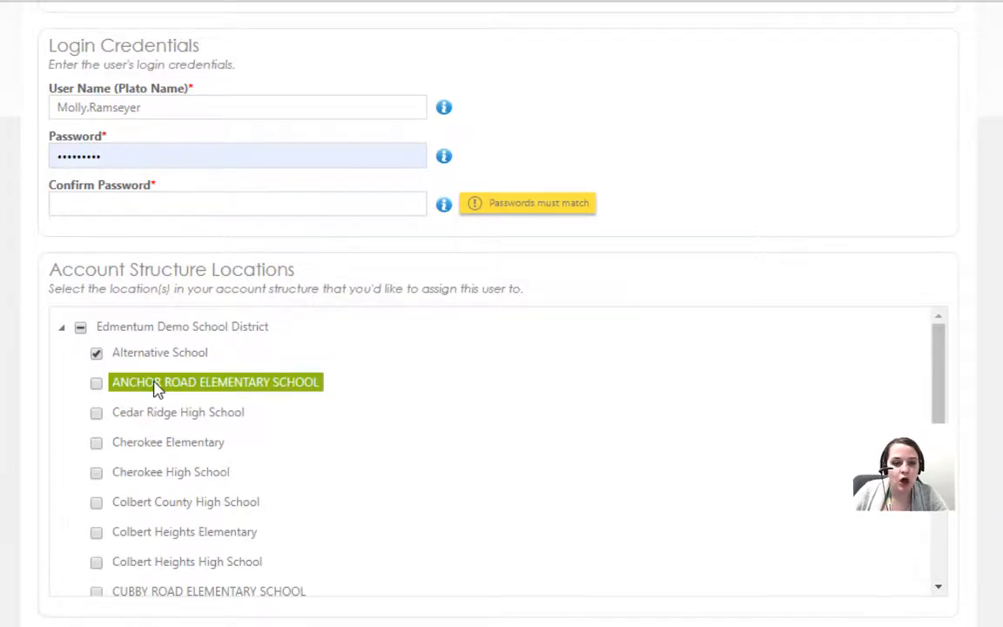
# - Assign the user to Cherokee Elementary as an additional account location and return to the user list
pyautogui.scroll(-10, 174, 463)
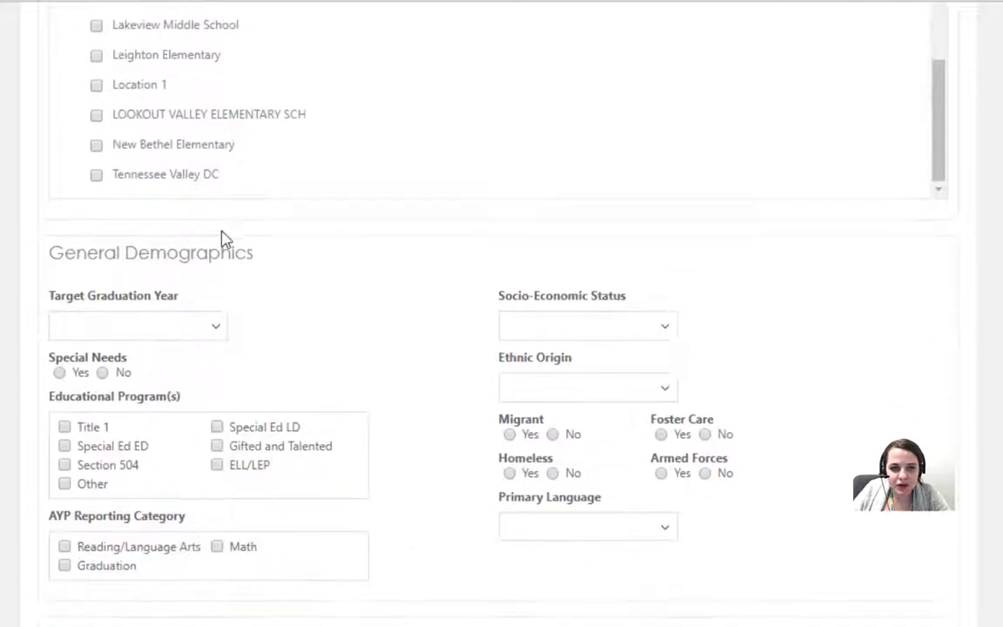
pyautogui.scroll(10, 222, 239)
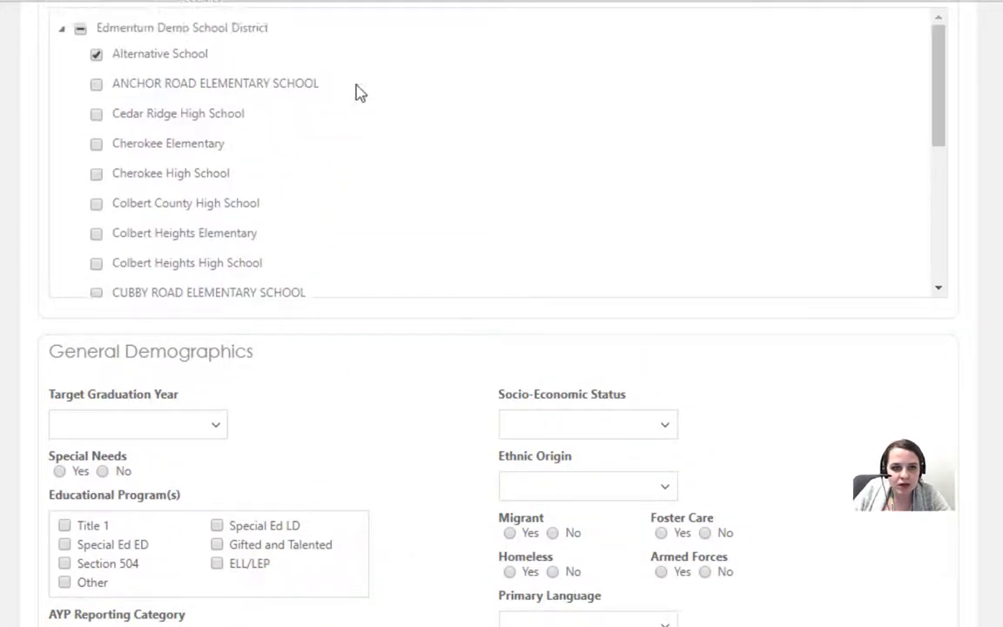
pyautogui.scroll(2, 131, 221)
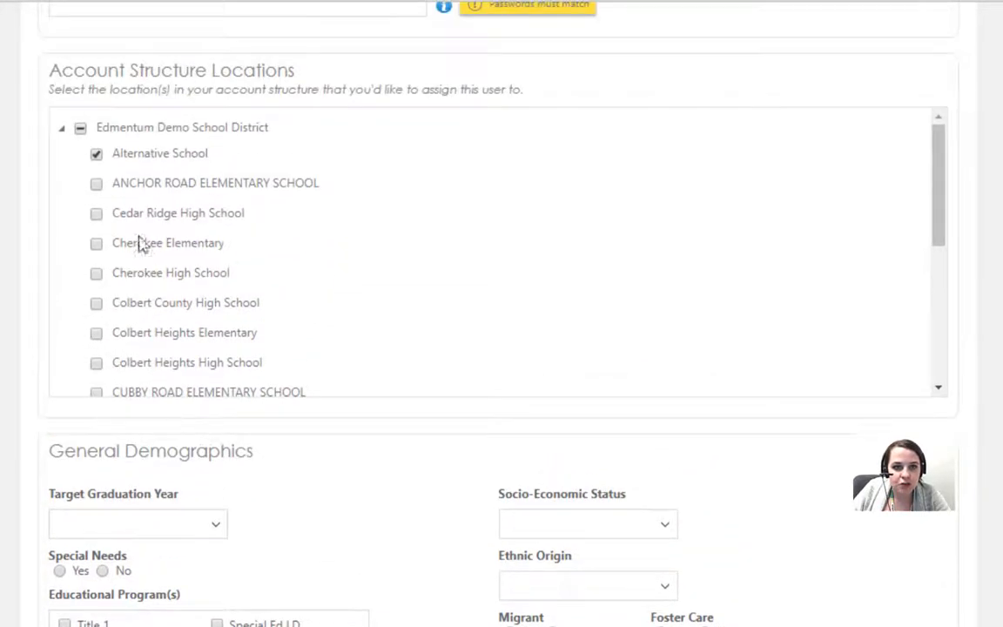
pyautogui.click(96, 244)
pyautogui.scroll(-1, 488, 279)
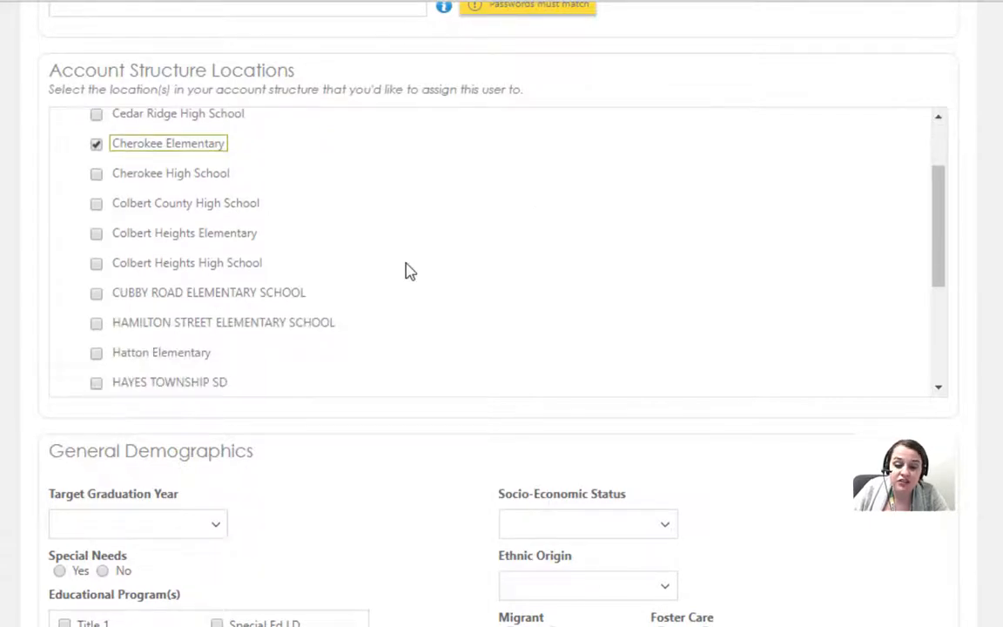
pyautogui.scroll(-3, 409, 271)
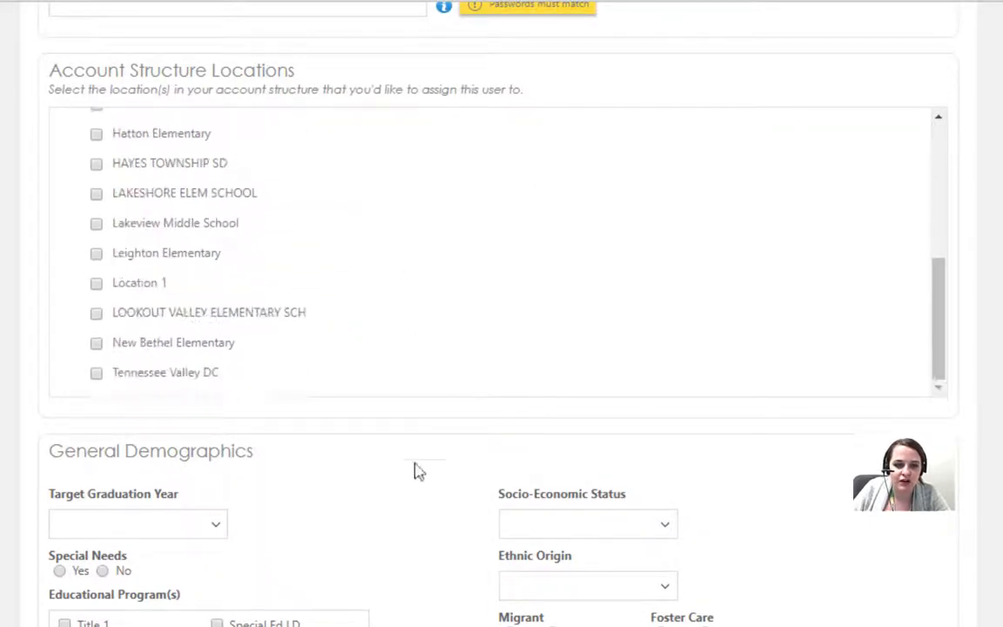
pyautogui.scroll(-8, 405, 444)
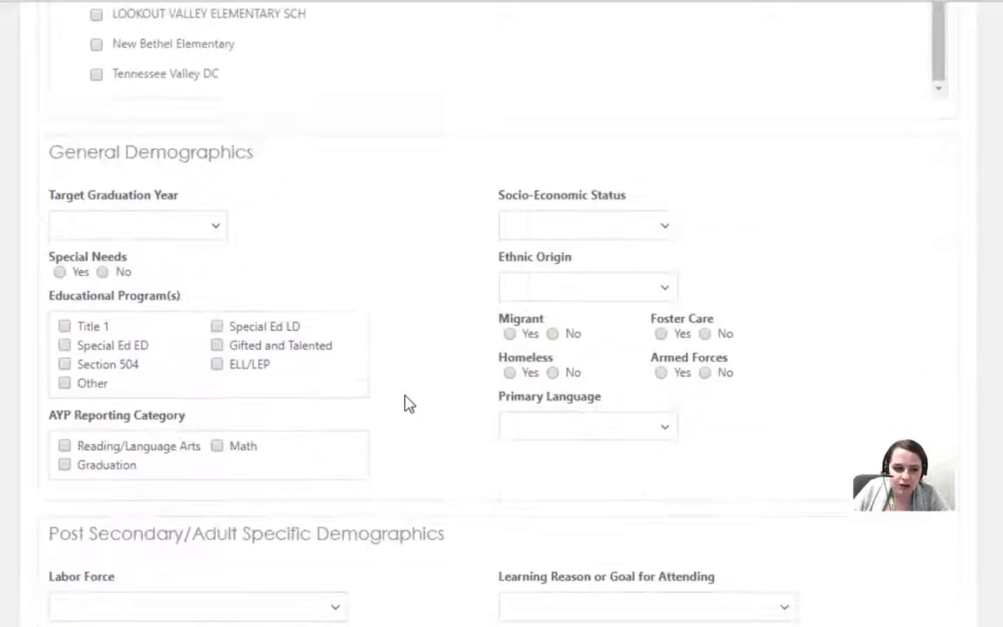
pyautogui.scroll(-1, 407, 402)
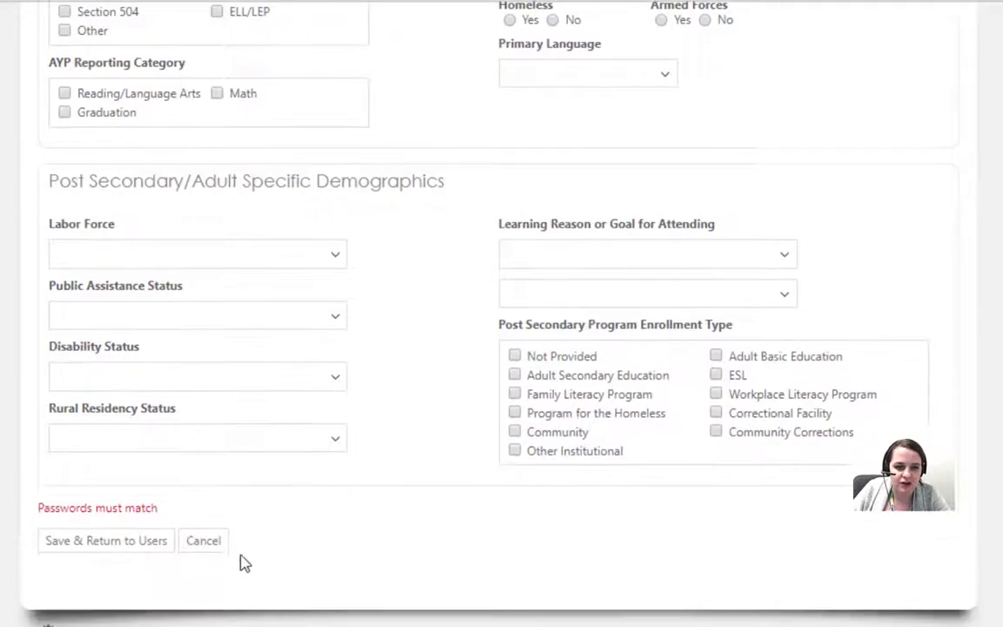
pyautogui.click(161, 541)
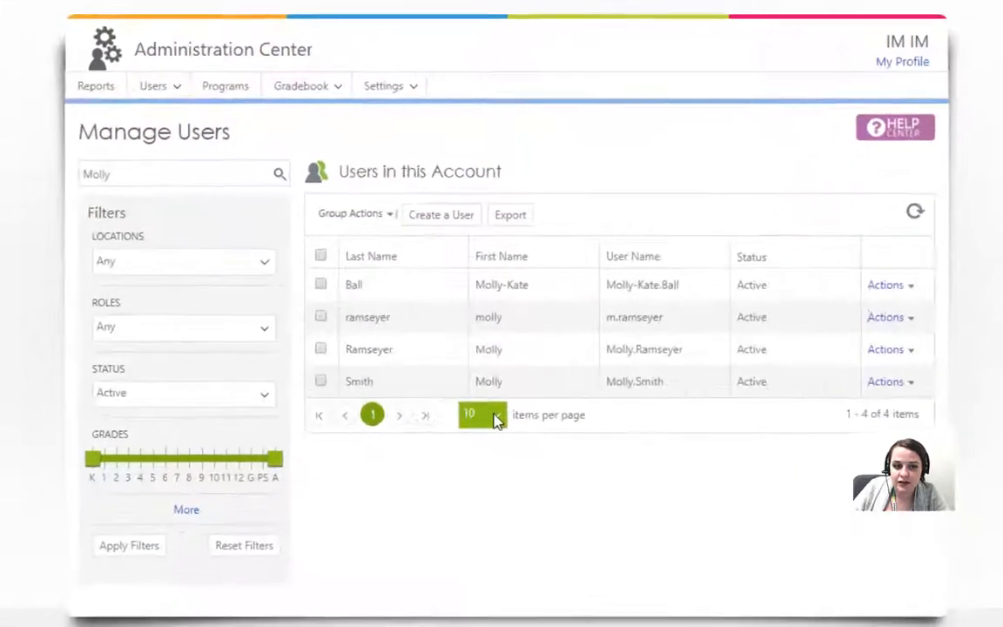
# - Examine the location, role and status options available for filtering the account's users
pyautogui.click(226, 270)
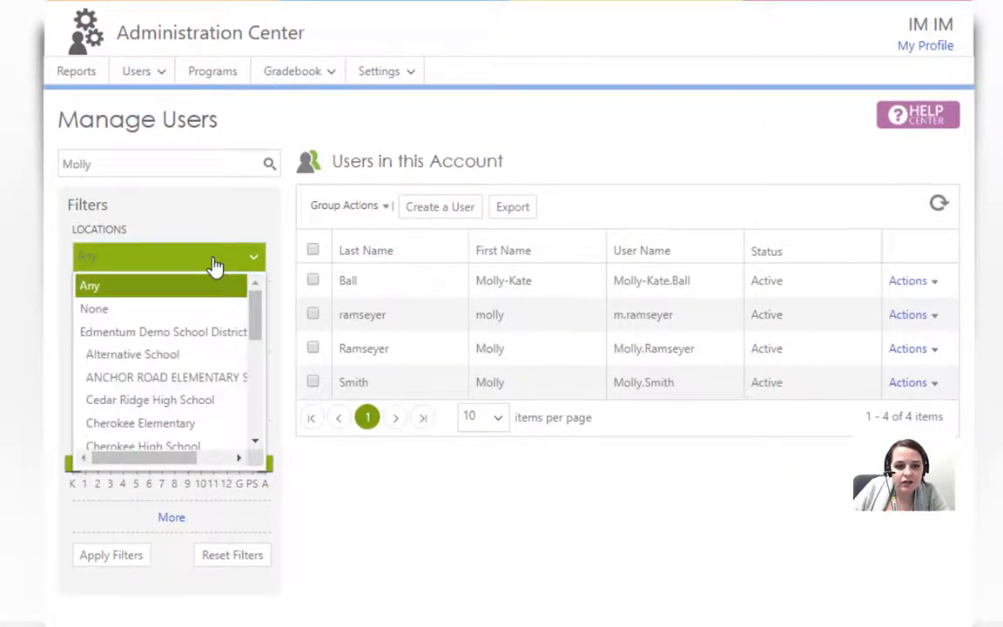
pyautogui.click(215, 261)
pyautogui.click(200, 324)
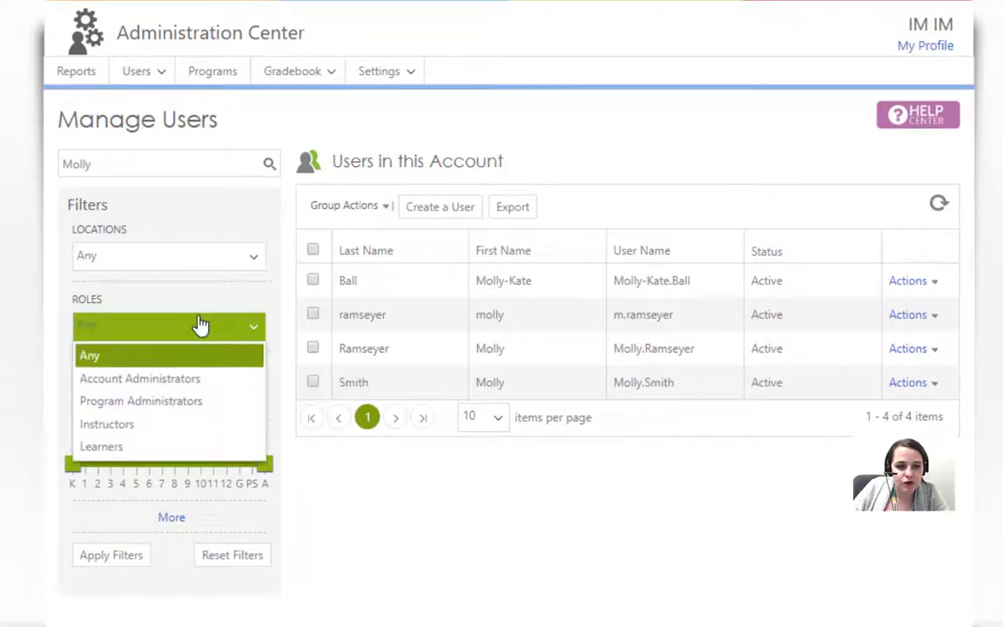
pyautogui.click(200, 324)
pyautogui.click(189, 404)
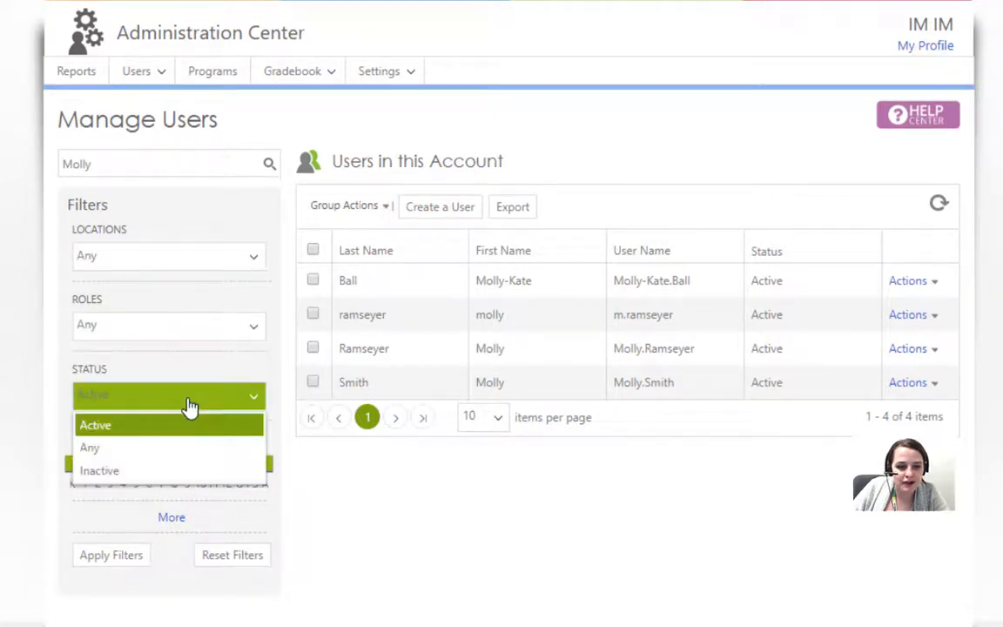
pyautogui.click(189, 404)
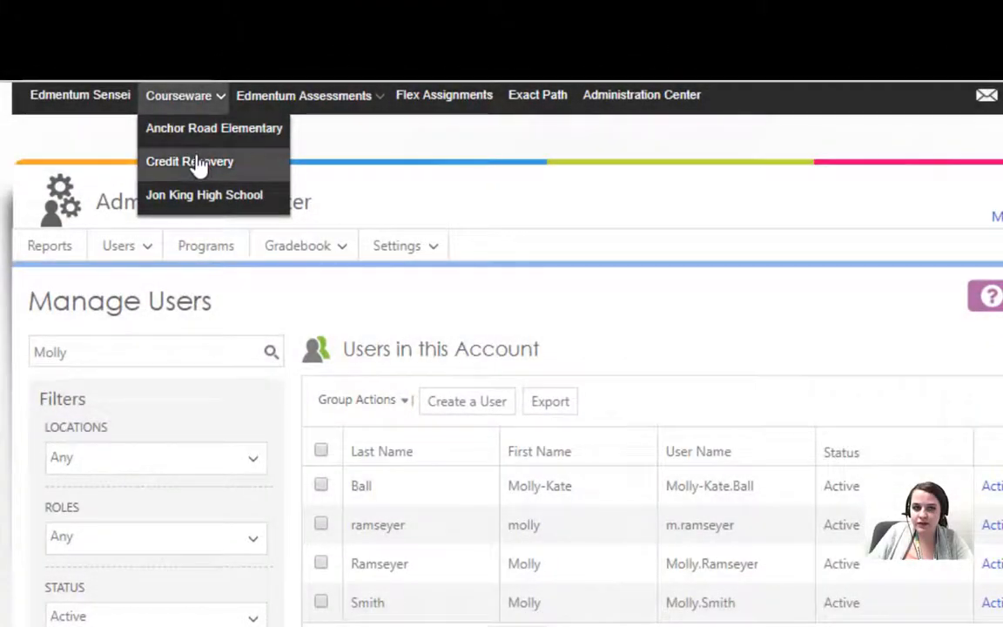
# - Go to the Credit Recovery program in Courseware and open its Course Catalog
pyautogui.click(198, 164)
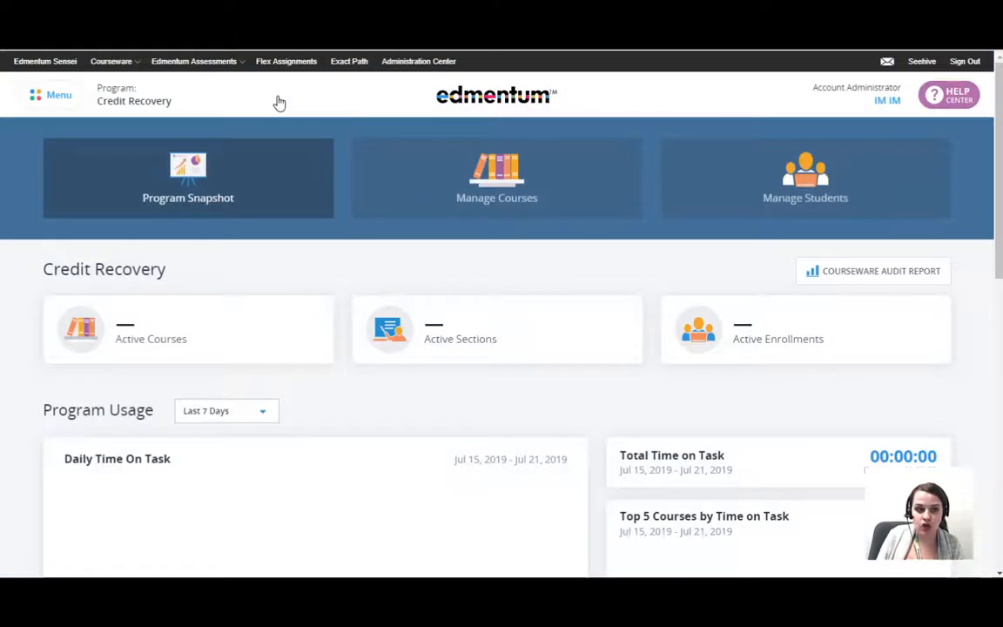
pyautogui.click(39, 97)
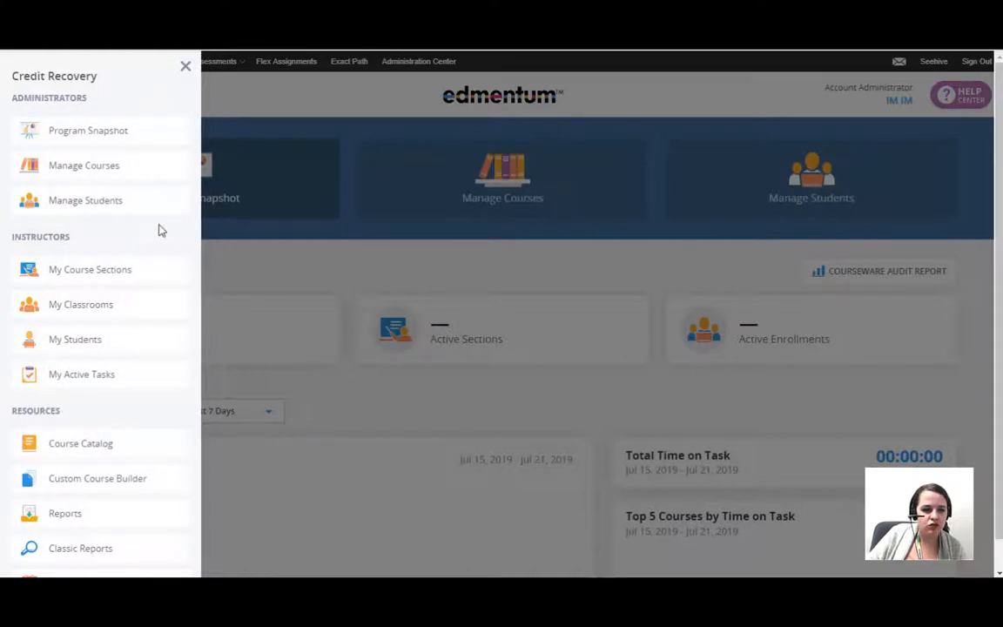
pyautogui.scroll(-1, 149, 228)
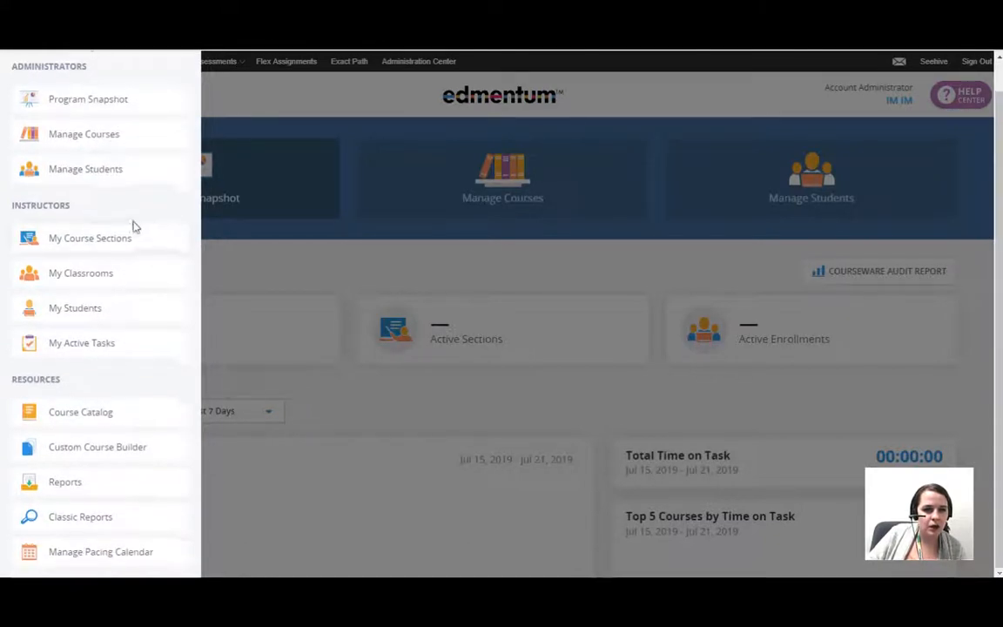
pyautogui.click(80, 412)
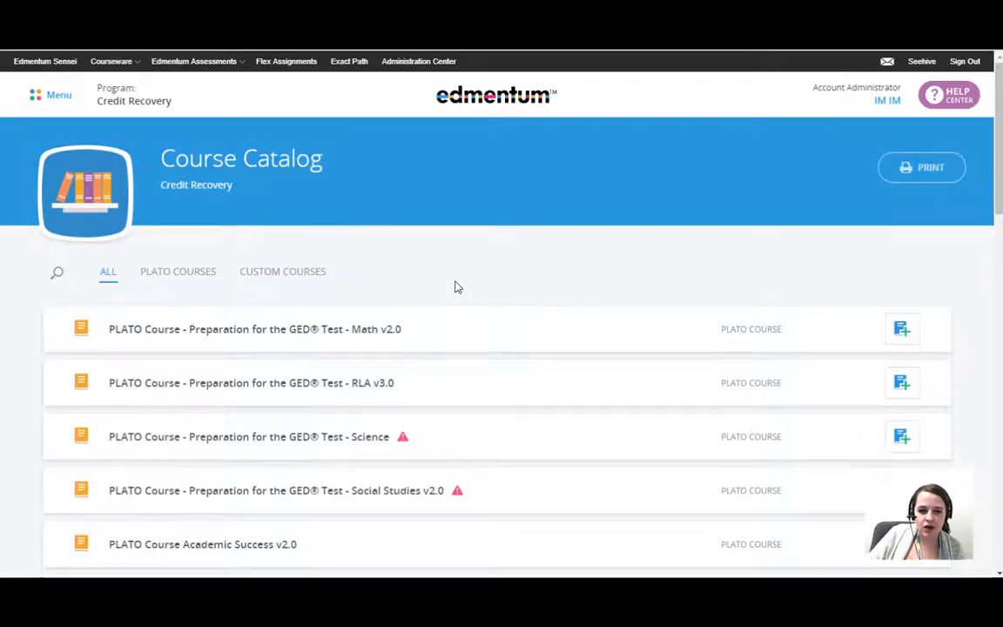
# - Search the Course Catalog for "Algebra" and look through the matching courses
pyautogui.scroll(-6, 441, 309)
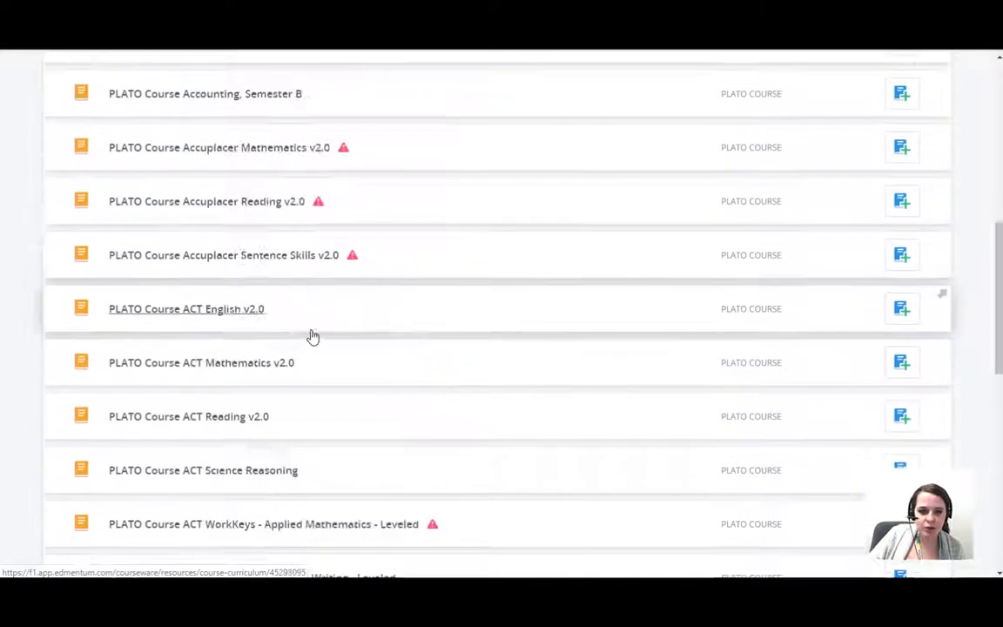
pyautogui.scroll(8, 312, 337)
pyautogui.click(56, 290)
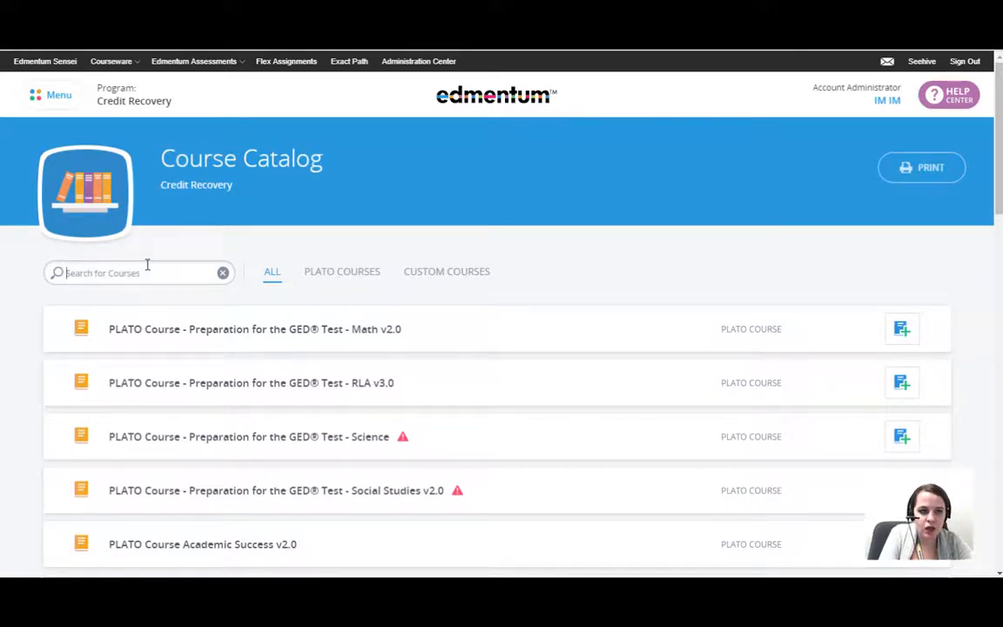
pyautogui.write('Algebra')
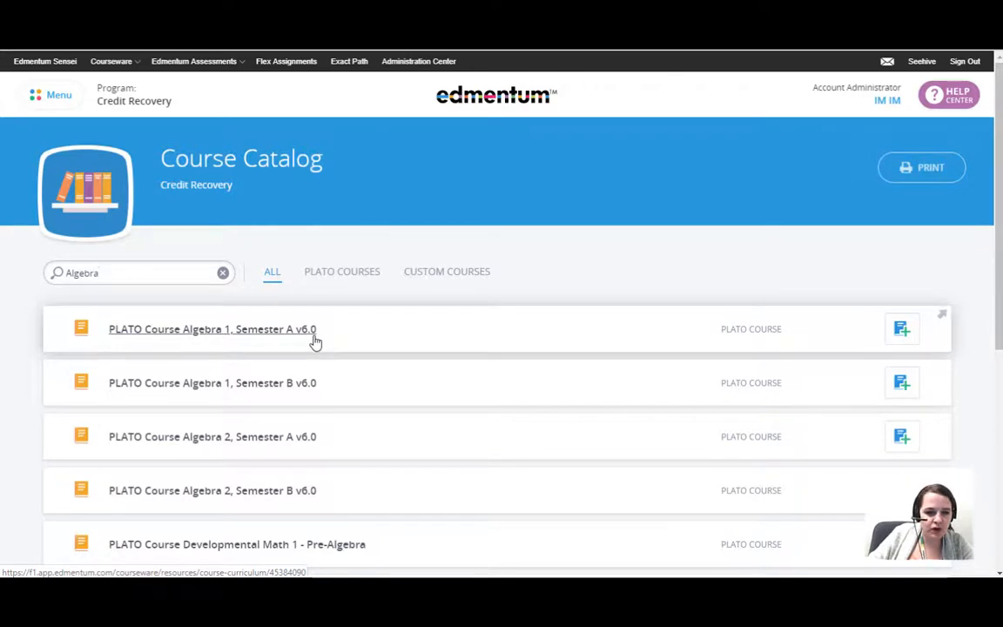
pyautogui.scroll(-2, 600, 336)
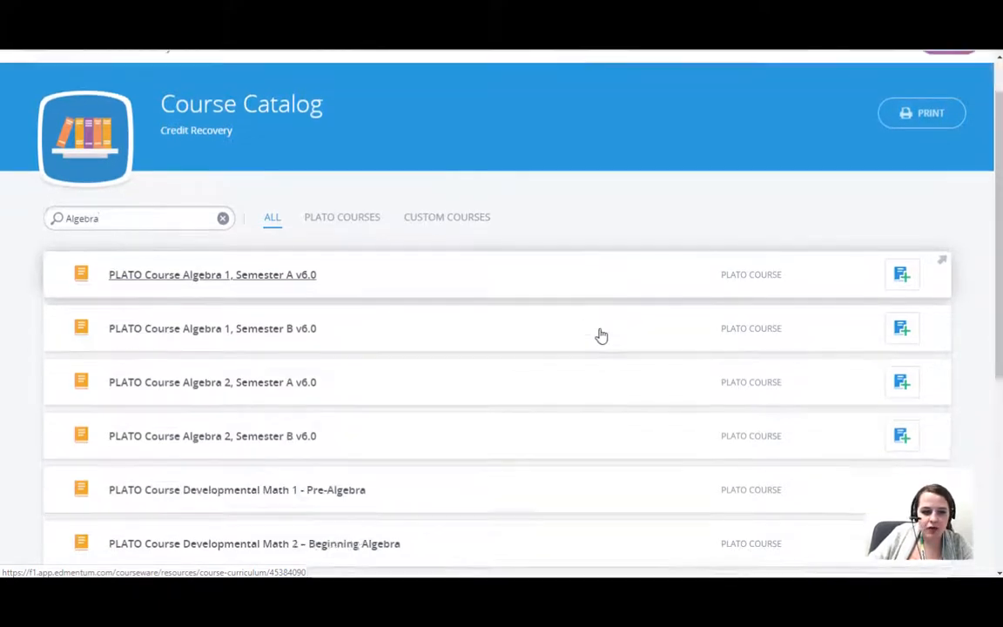
pyautogui.scroll(-2, 600, 336)
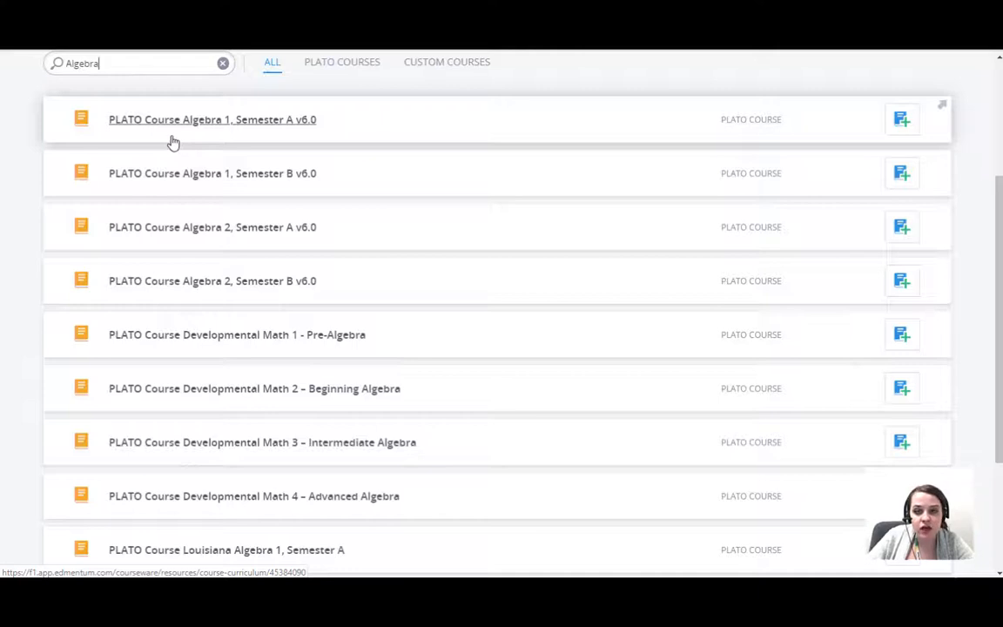
# - Open PLATO Course Algebra 1, Semester A v6.0 and examine its units, lessons, tests and activities
pyautogui.click(248, 134)
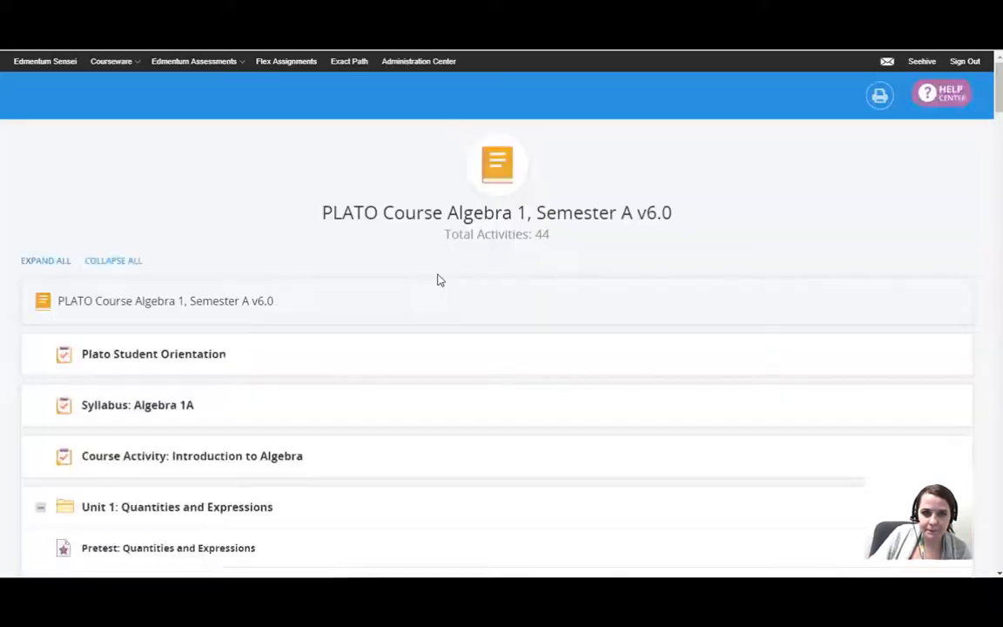
pyautogui.scroll(-1, 422, 252)
pyautogui.scroll(-5, 347, 182)
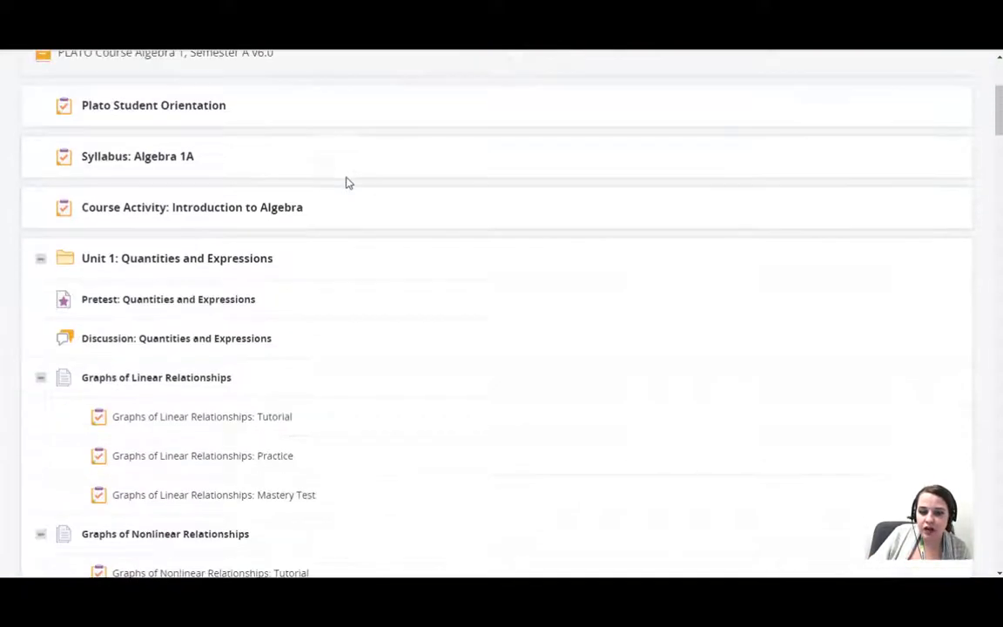
pyautogui.scroll(-11, 347, 181)
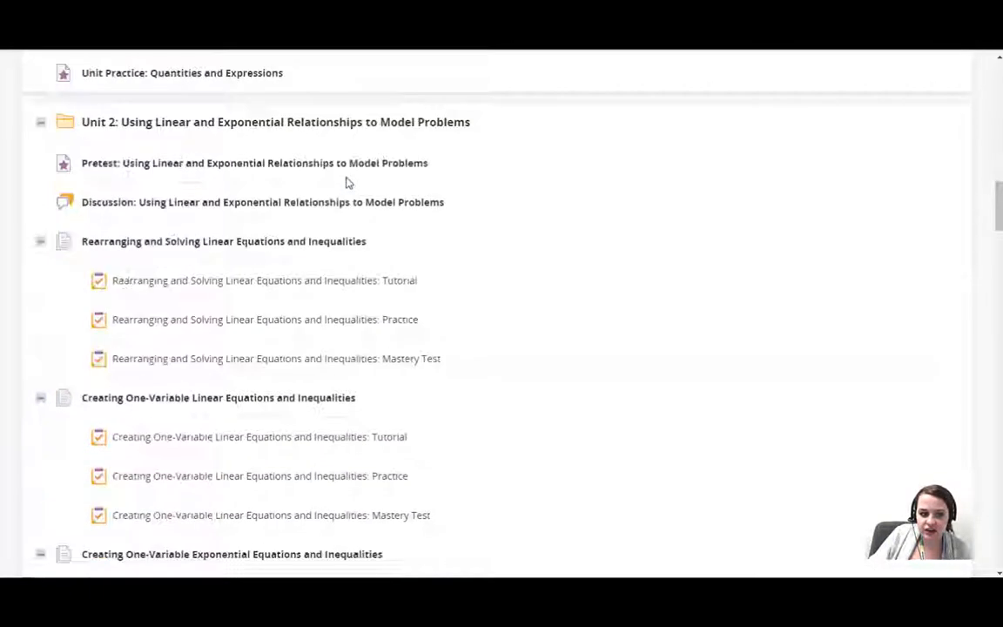
pyautogui.scroll(-3, 347, 182)
pyautogui.scroll(-5, 347, 182)
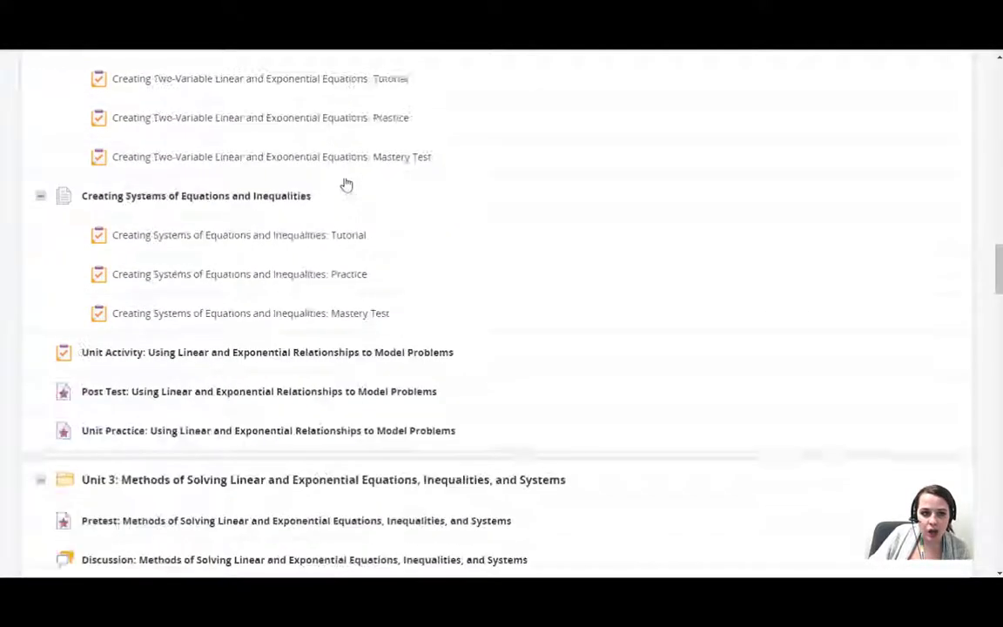
pyautogui.scroll(-5, 348, 182)
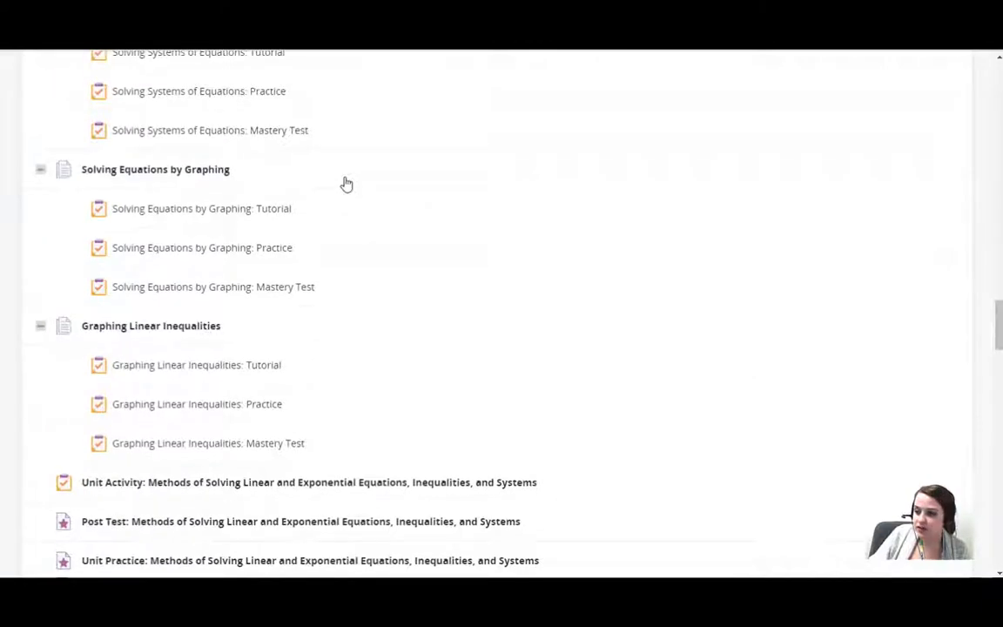
# - Examine the lessons, tests and discussions in Units 4 and 5 of the Algebra 1 course and return to the catalog results
pyautogui.scroll(-5, 347, 182)
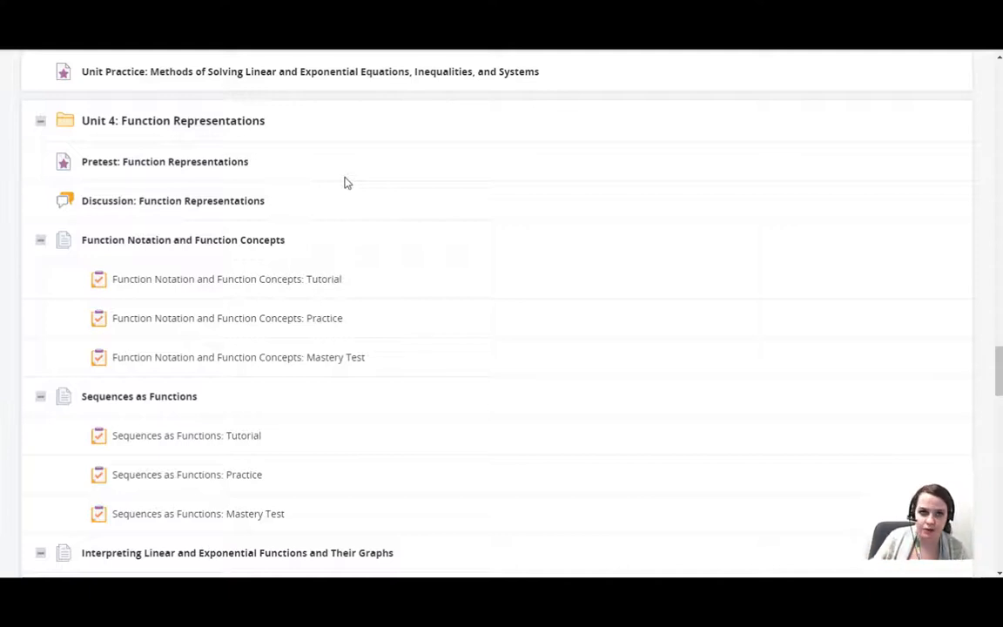
pyautogui.scroll(-8, 346, 181)
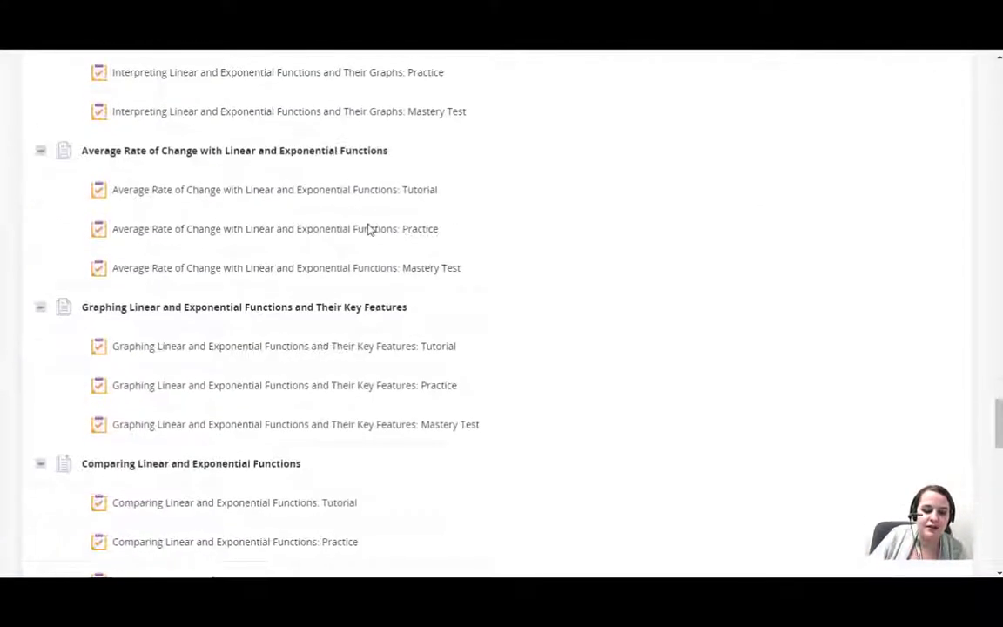
pyautogui.scroll(-4, 369, 229)
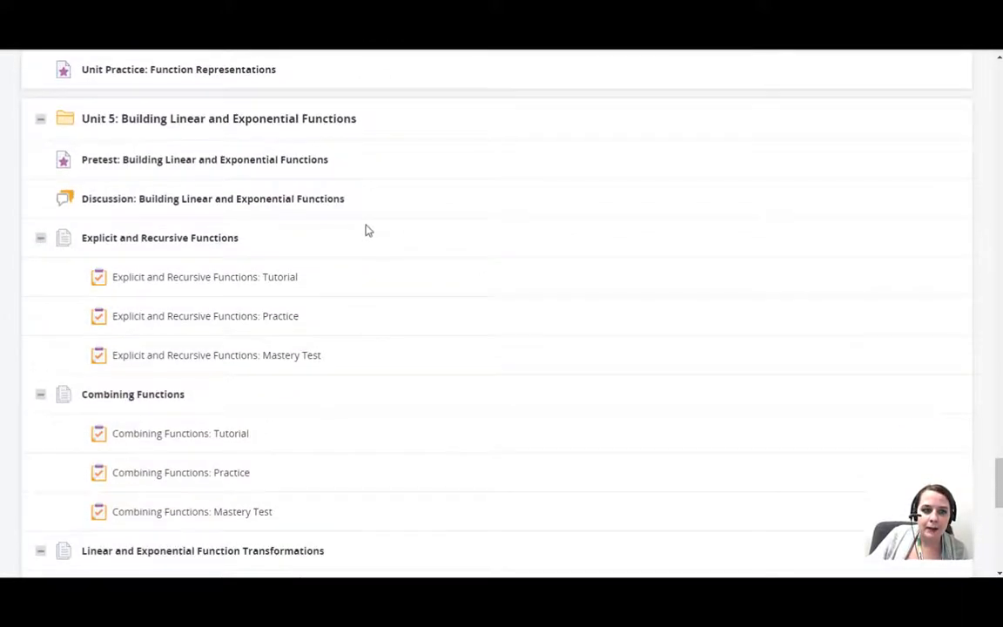
pyautogui.scroll(4, 161, 159)
pyautogui.scroll(2, 161, 158)
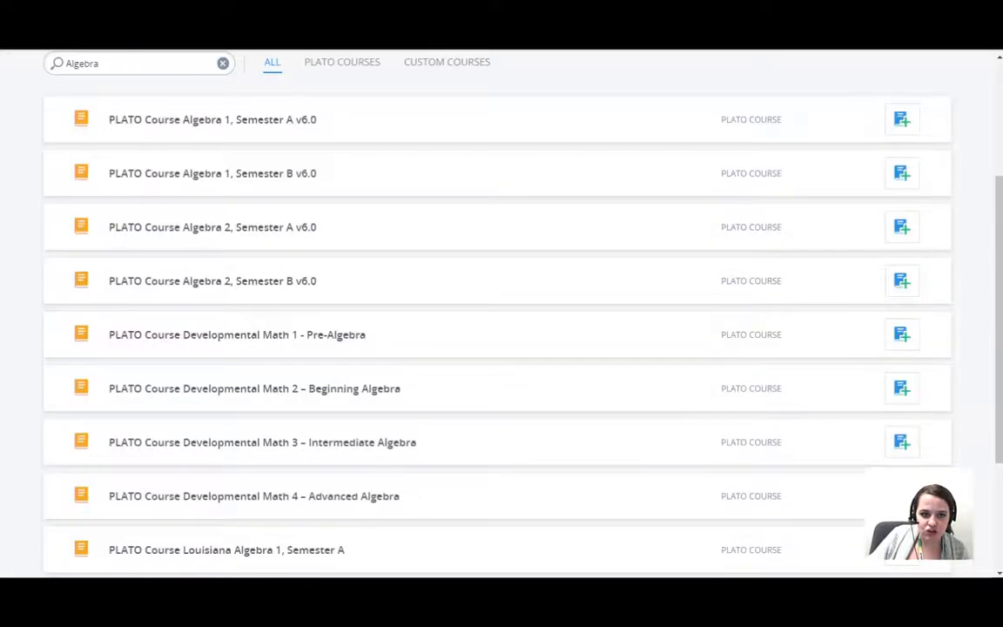
# - Start a new section of PLATO Course Algebra 1, Semester A v6.0 from the Course Catalog
pyautogui.scroll(1, 339, 129)
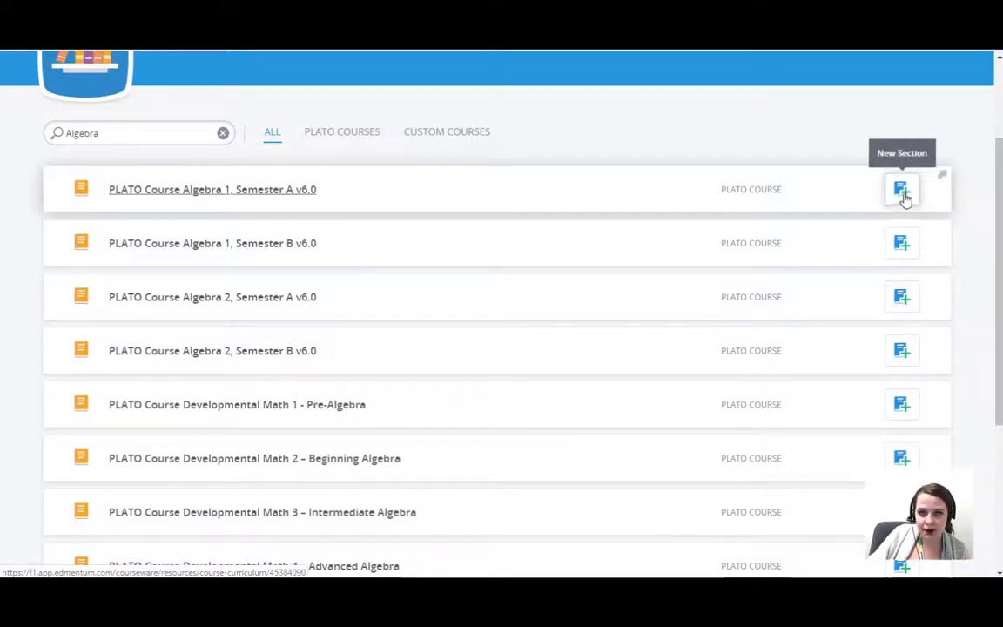
pyautogui.click(901, 193)
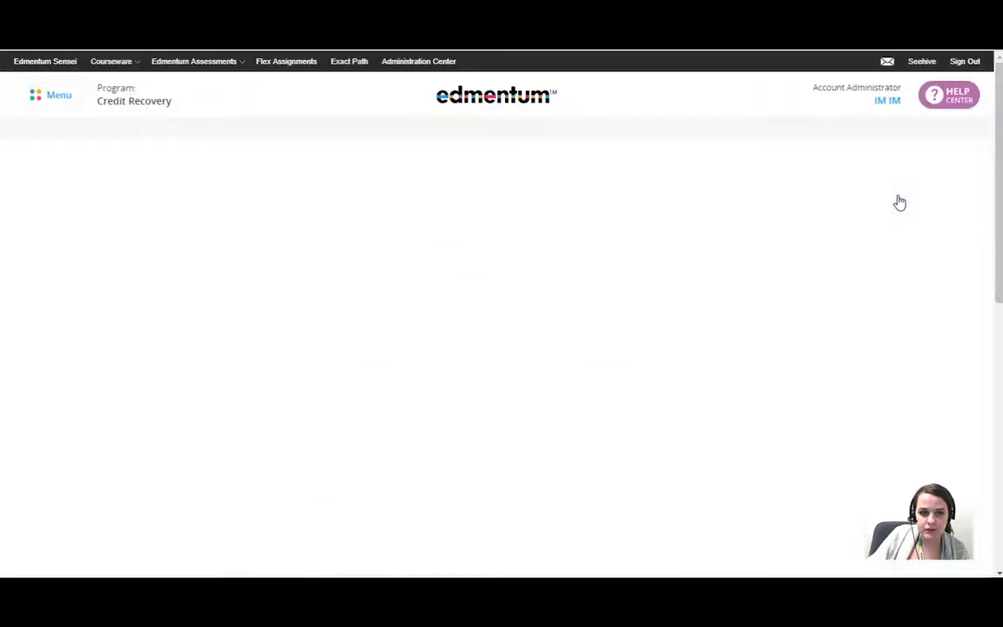
pyautogui.scroll(-1, 836, 214)
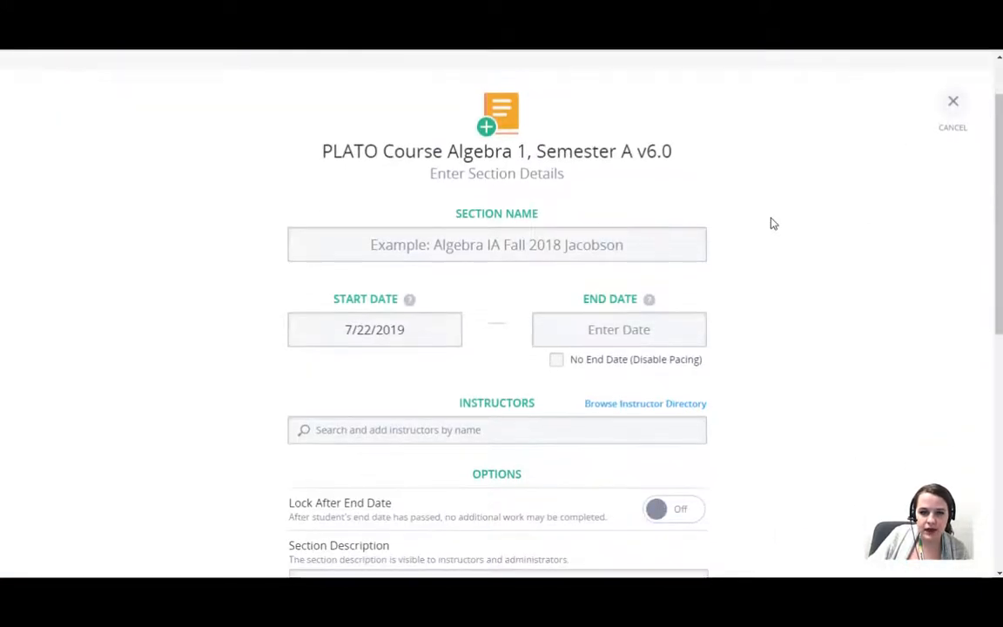
# - Name the section "Algebra 1 Semester A," followed by the instructor's last name
pyautogui.click(577, 251)
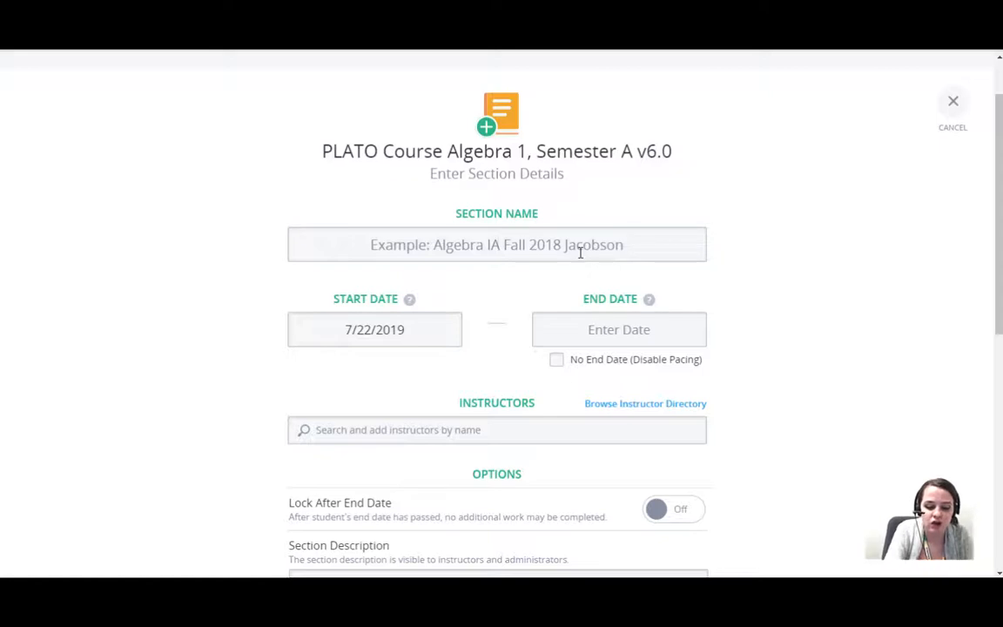
pyautogui.write('Algebre')
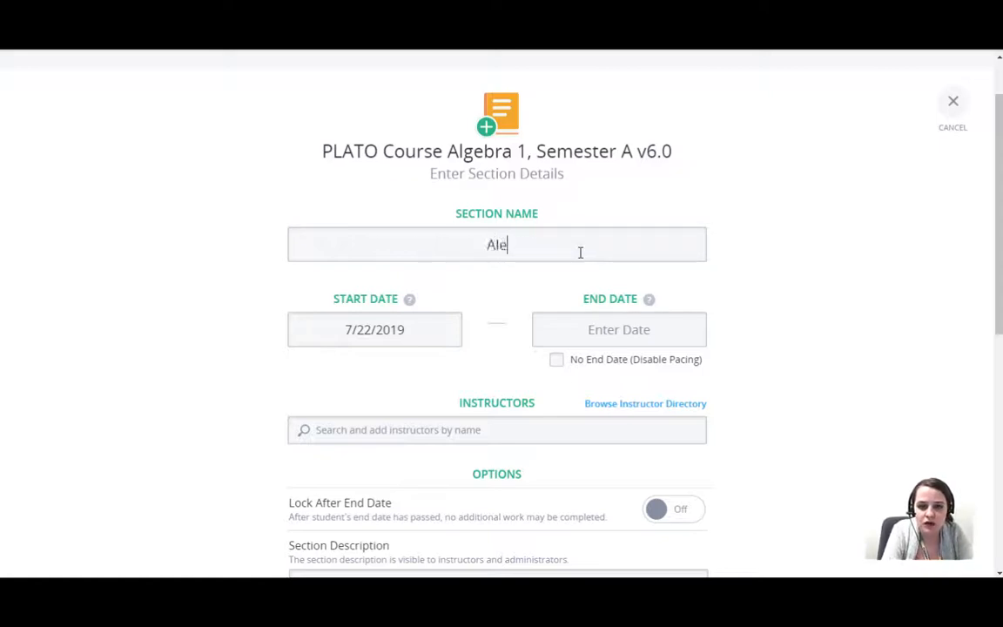
pyautogui.write('a')
pyautogui.press('BackSpace')
pyautogui.press('BackSpace')
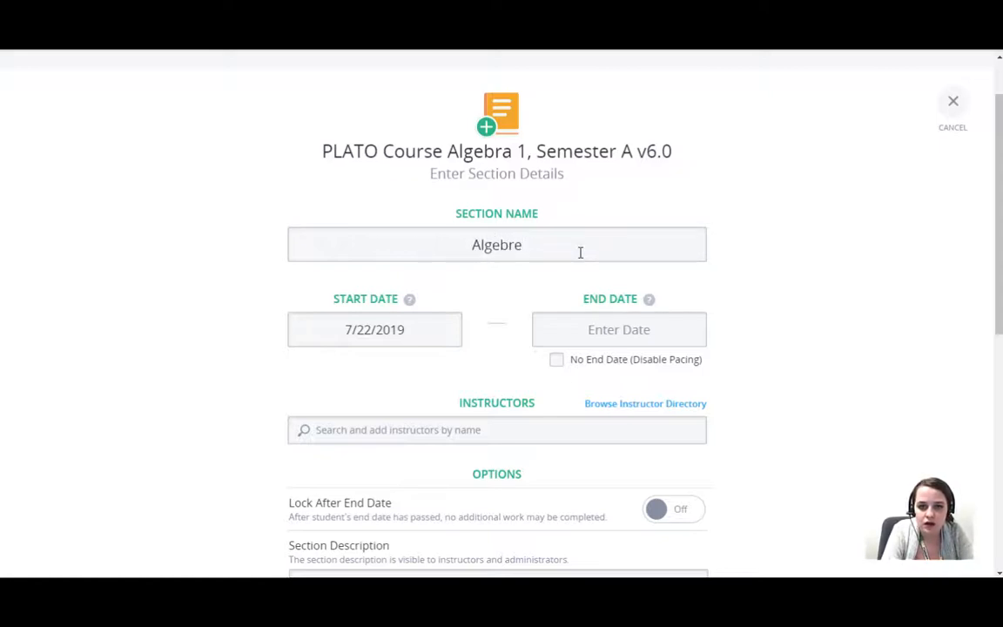
pyautogui.write('a Sem')
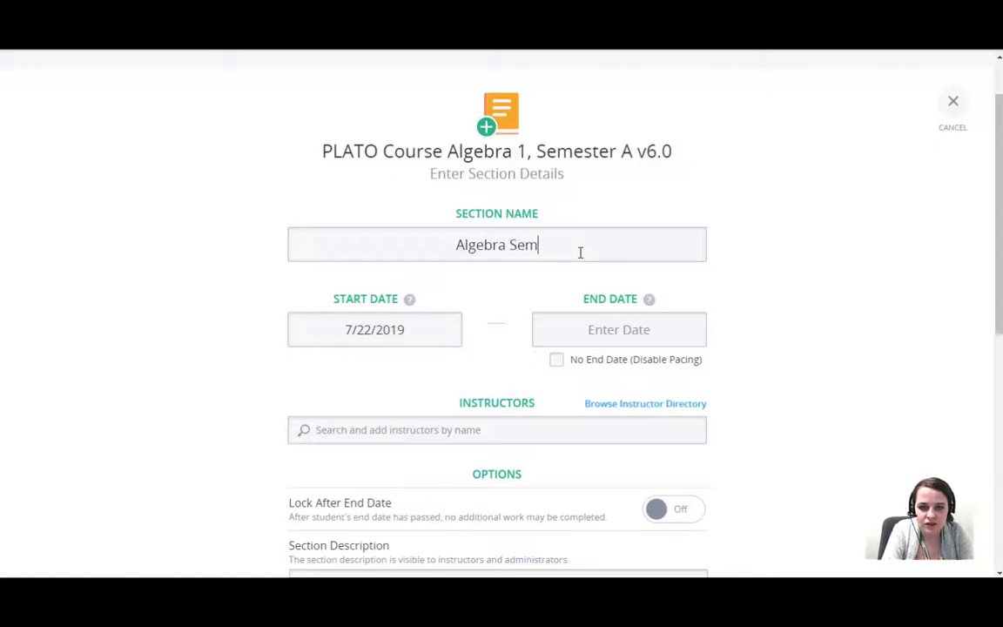
pyautogui.write('ester ')
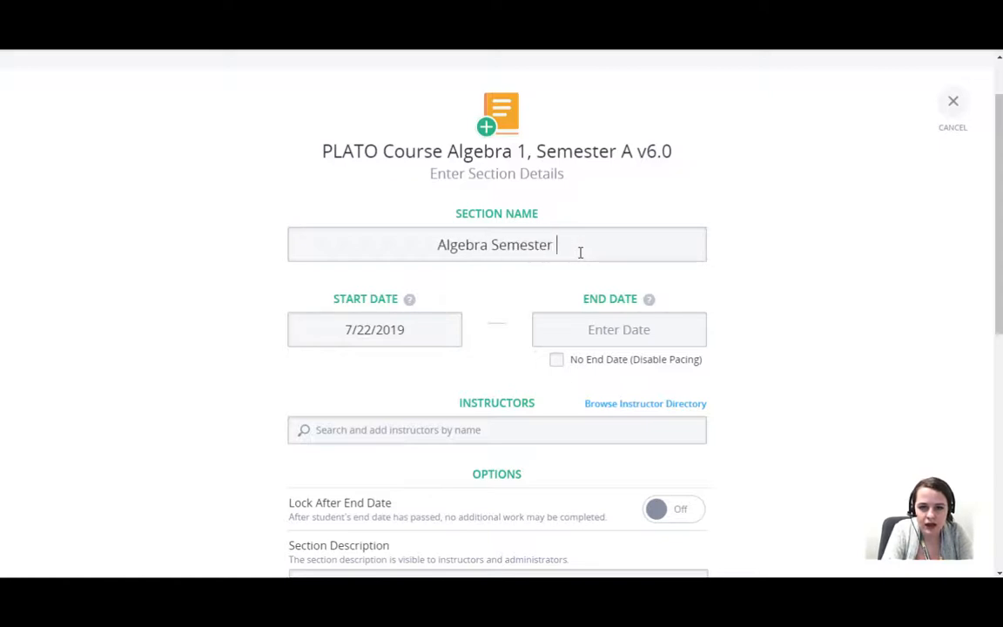
pyautogui.write('A')
pyautogui.press('Left')
pyautogui.press('Left')
pyautogui.press('Left')
pyautogui.press('Left')
pyautogui.press('Left')
pyautogui.press('Left')
pyautogui.press('Left')
pyautogui.press('Left')
pyautogui.press('Left')
pyautogui.press('Left')
pyautogui.press('Left')
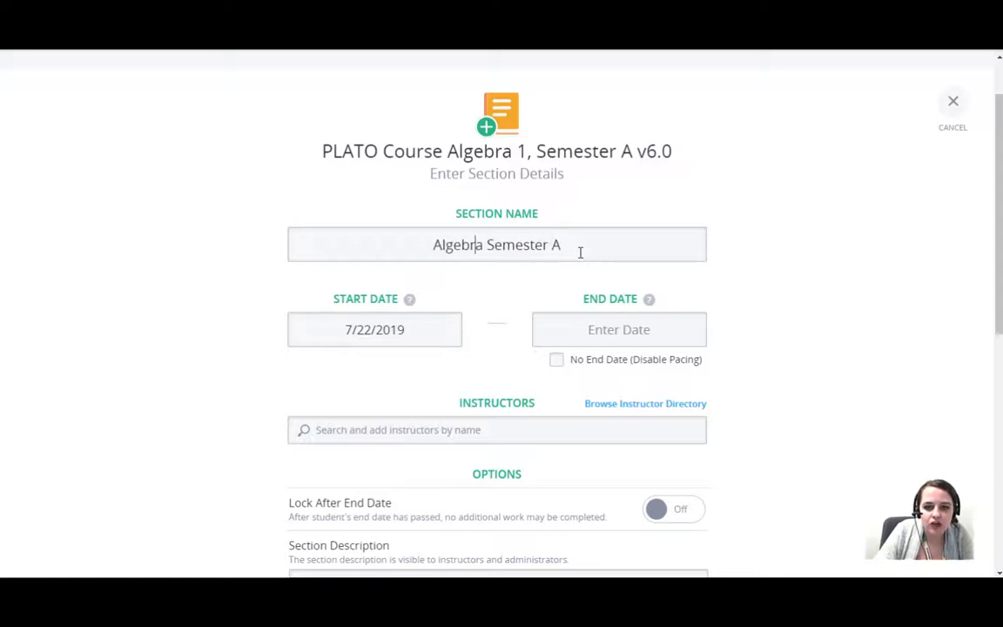
pyautogui.write('1')
pyautogui.press('Right')
pyautogui.press('Right')
pyautogui.press('Right')
pyautogui.press('Right')
pyautogui.press('Right')
pyautogui.press('Right')
pyautogui.press('Right')
pyautogui.press('Right')
pyautogui.press('Right')
pyautogui.press('Right')
pyautogui.press('Right')
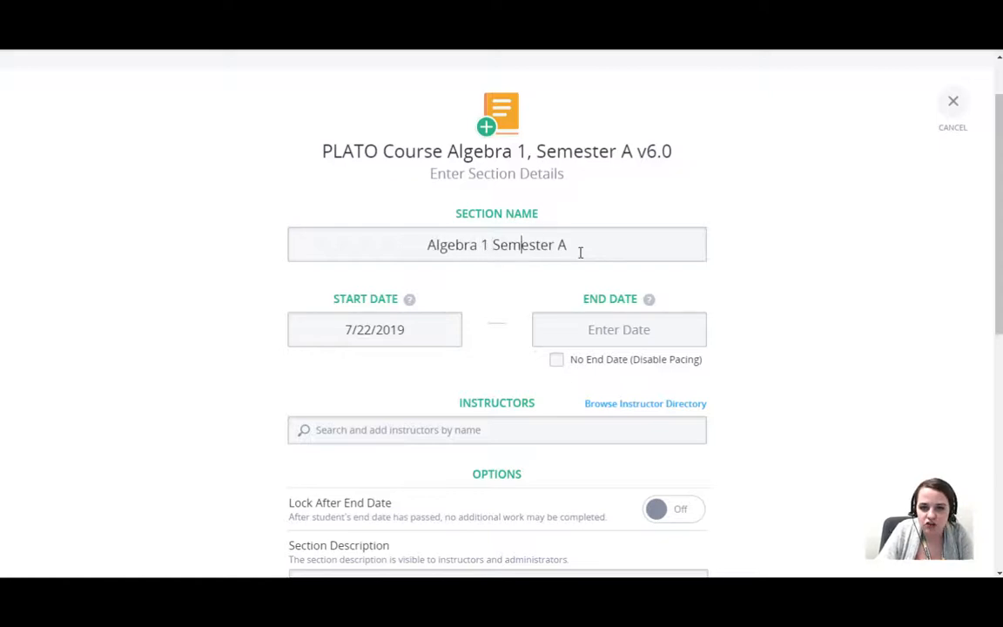
pyautogui.write(', ')
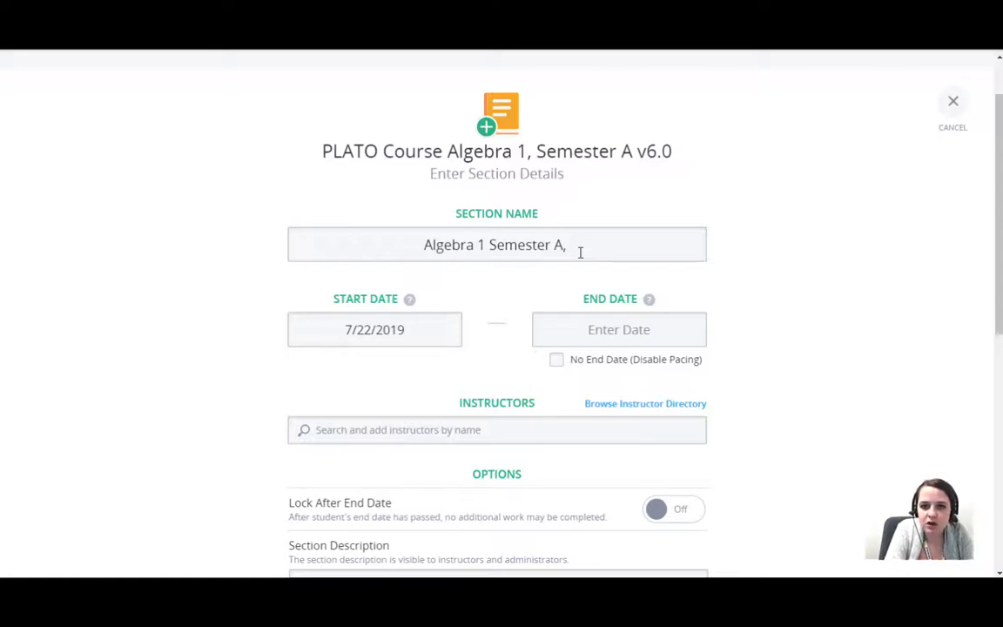
pyautogui.write('Thompson')
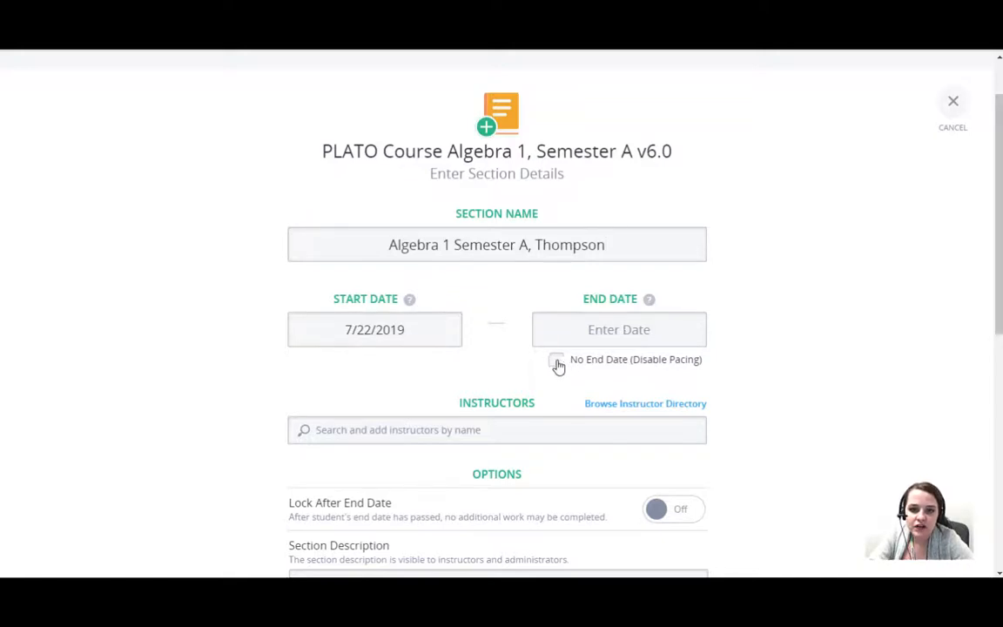
# - View the section's start date calendar without changing the date
pyautogui.click(428, 328)
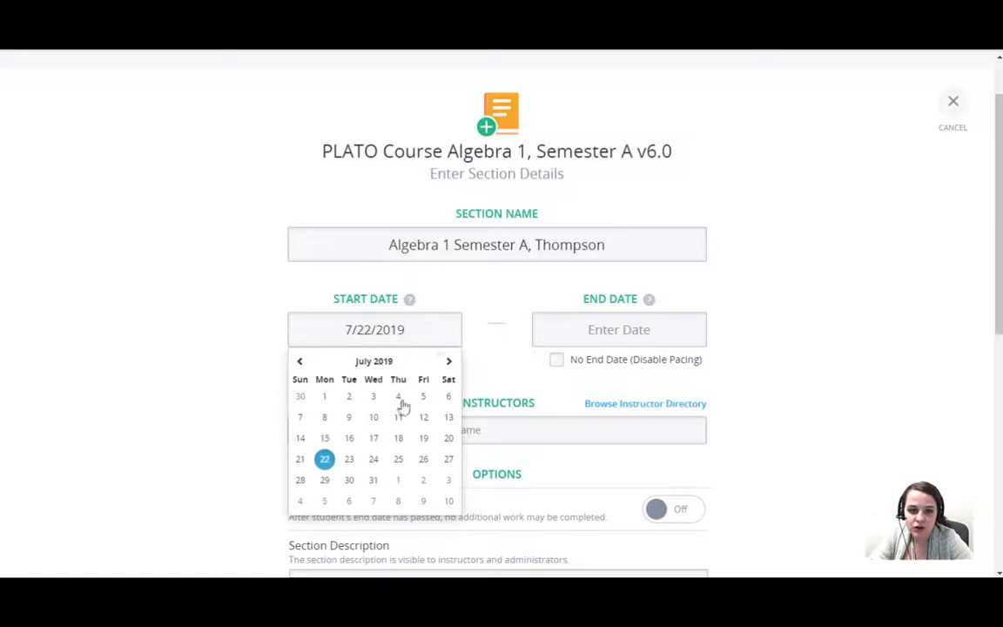
pyautogui.click(779, 319)
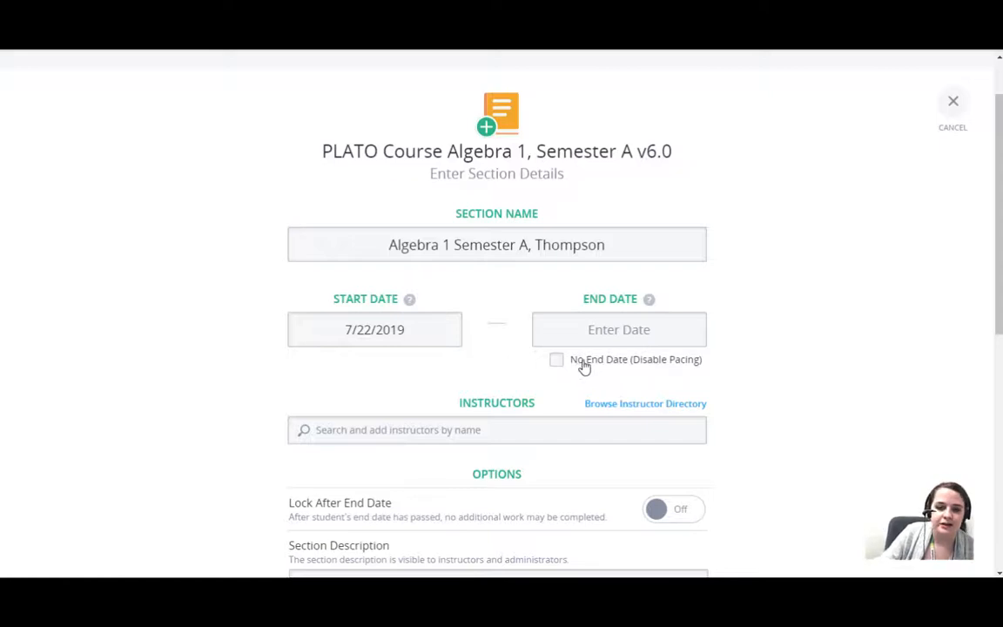
# - Search the Instructor Directory for two instructors by last name and add the second match of each search to the section
pyautogui.click(461, 429)
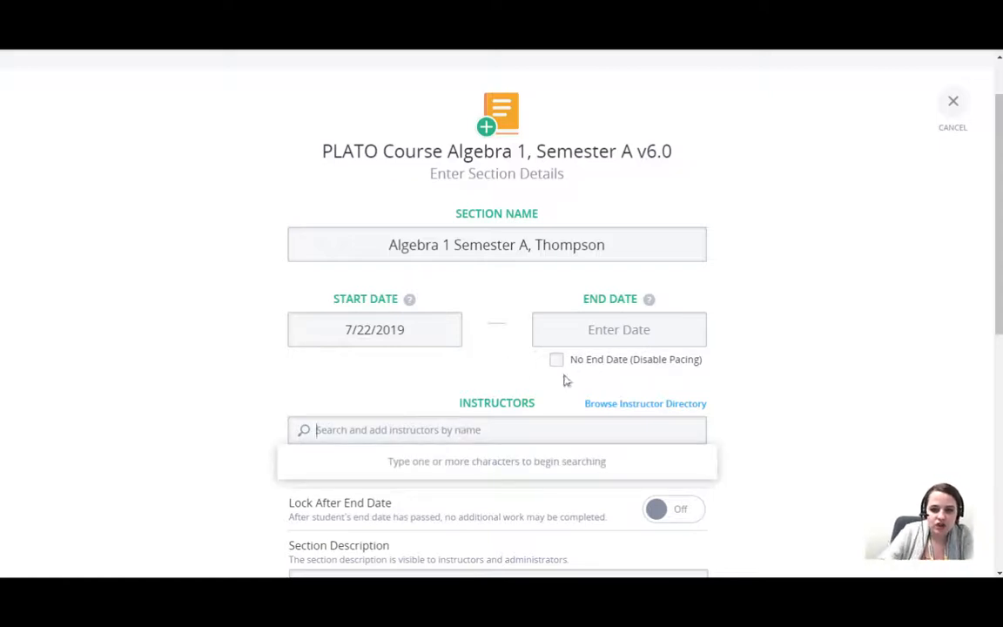
pyautogui.click(635, 405)
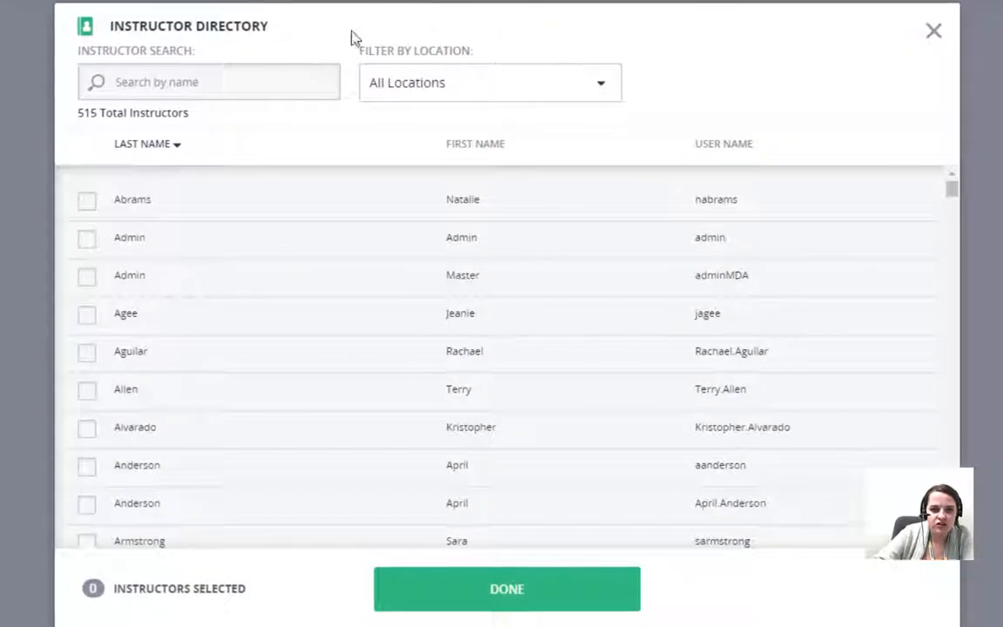
pyautogui.click(179, 87)
pyautogui.write('T')
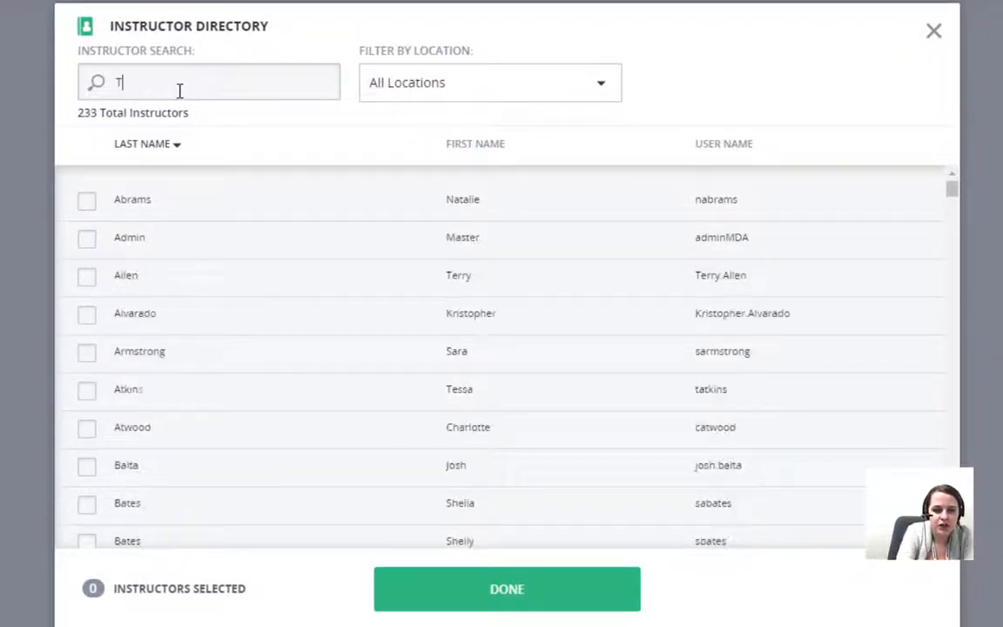
pyautogui.write('homps')
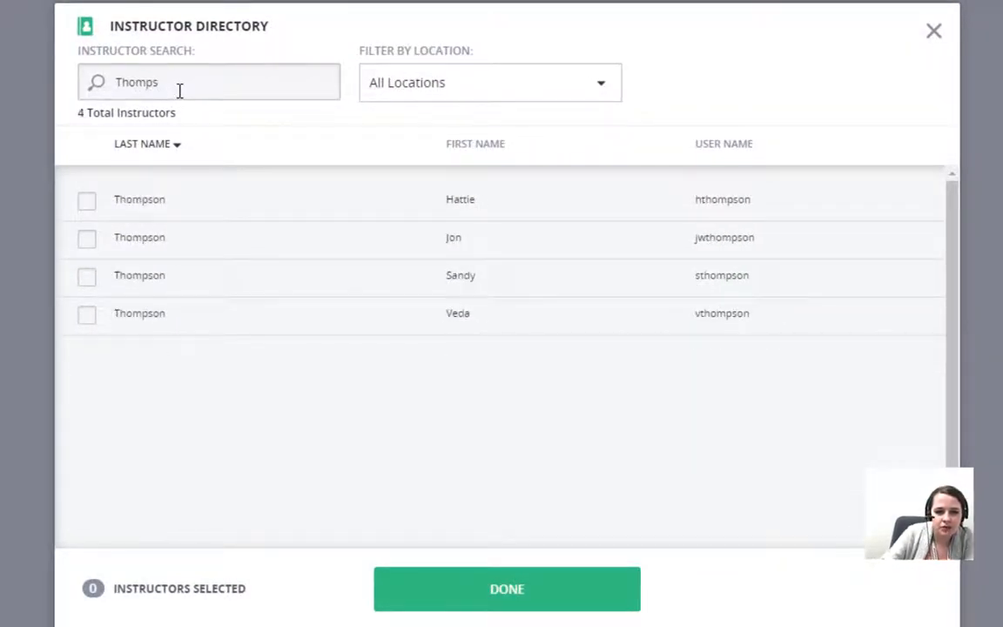
pyautogui.click(86, 240)
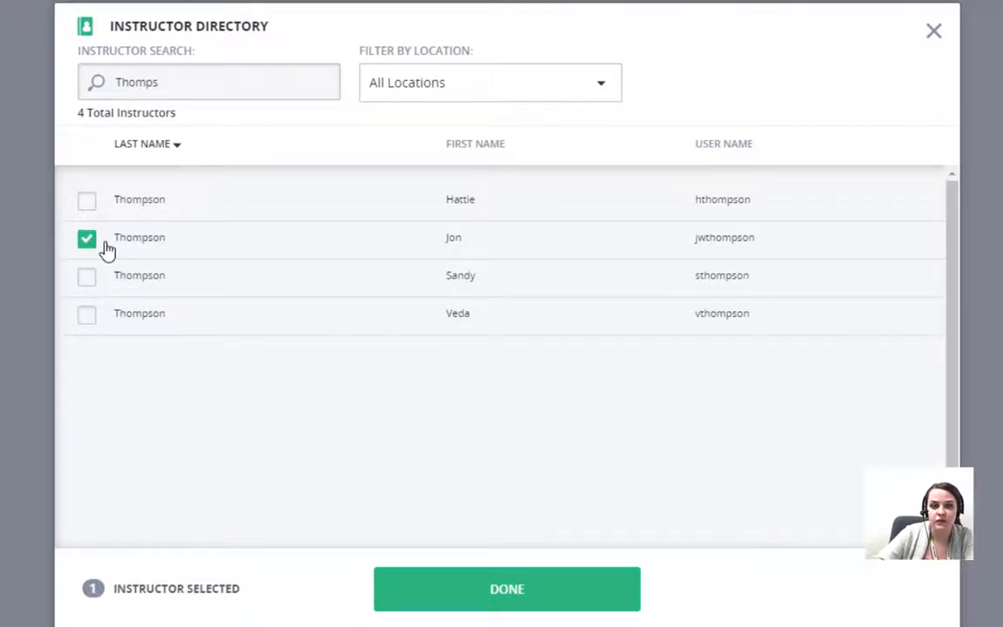
pyautogui.doubleClick(177, 80)
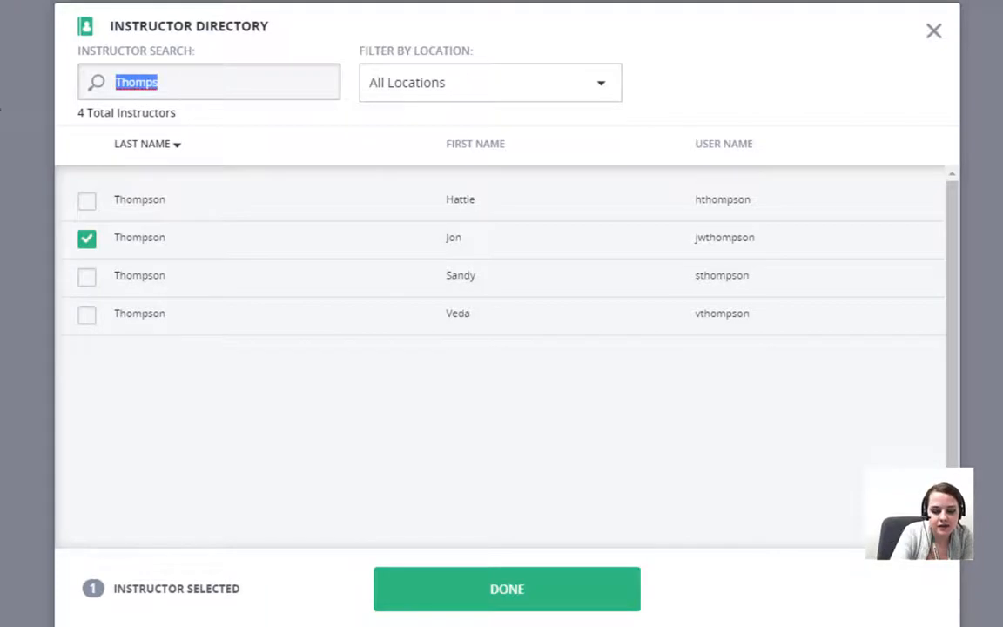
pyautogui.write('King')
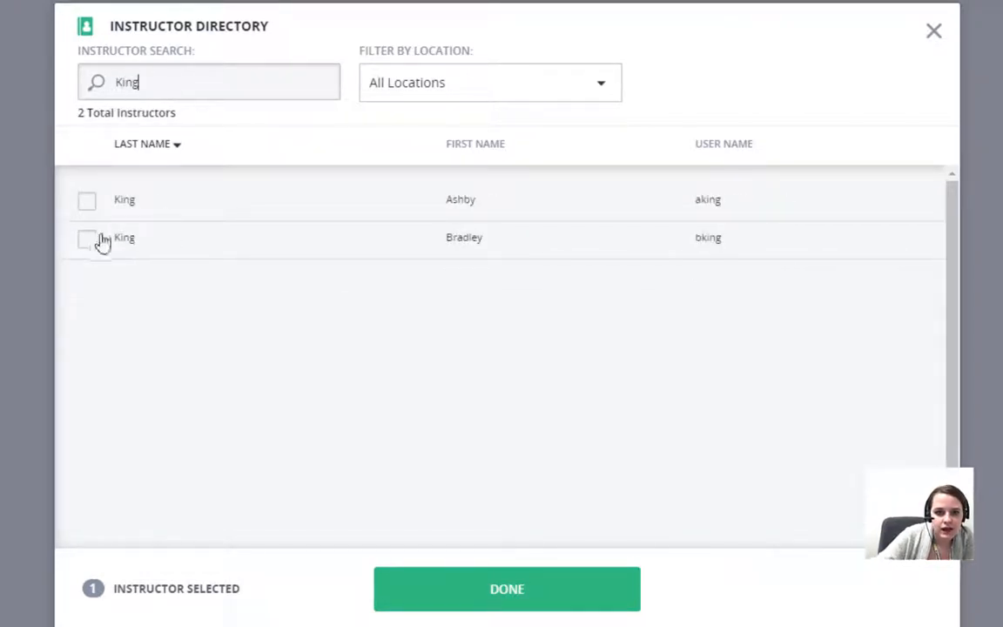
pyautogui.click(88, 241)
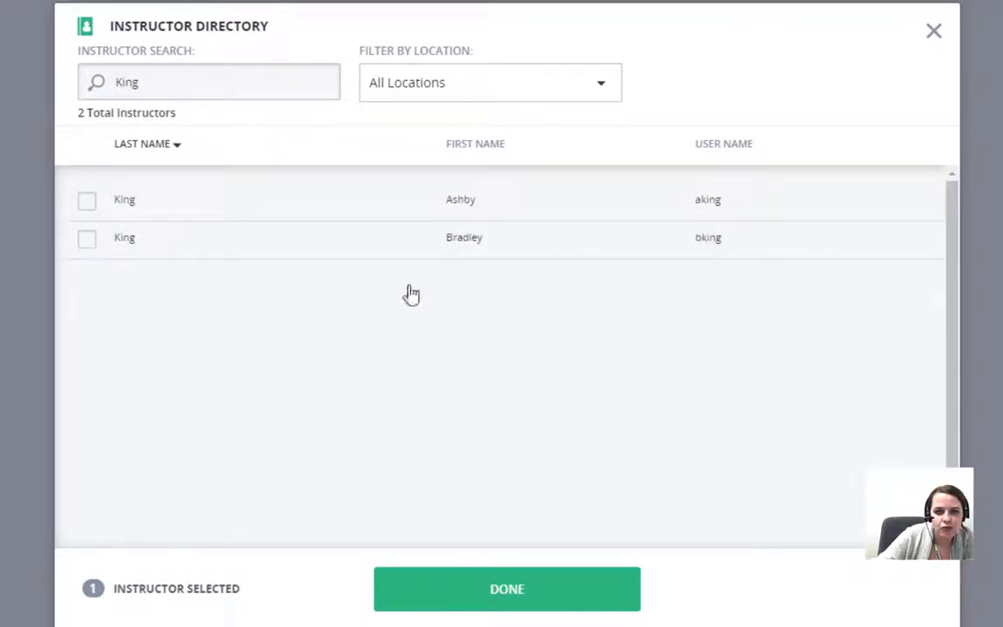
pyautogui.click(440, 588)
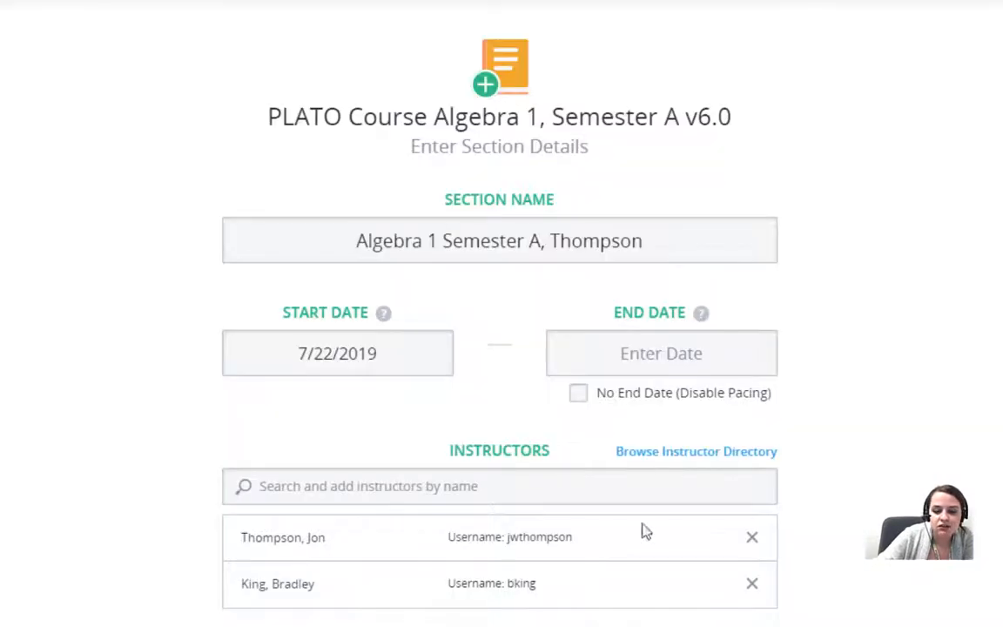
# - Examine the section's options and try switching Lock After End Date on, then back off
pyautogui.scroll(-3, 836, 383)
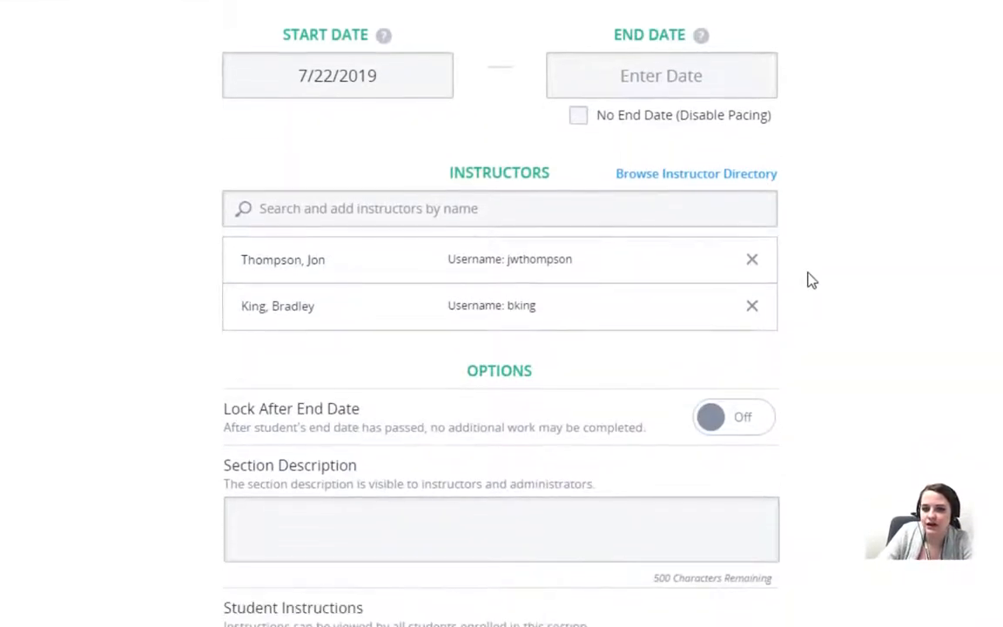
pyautogui.scroll(-2, 731, 357)
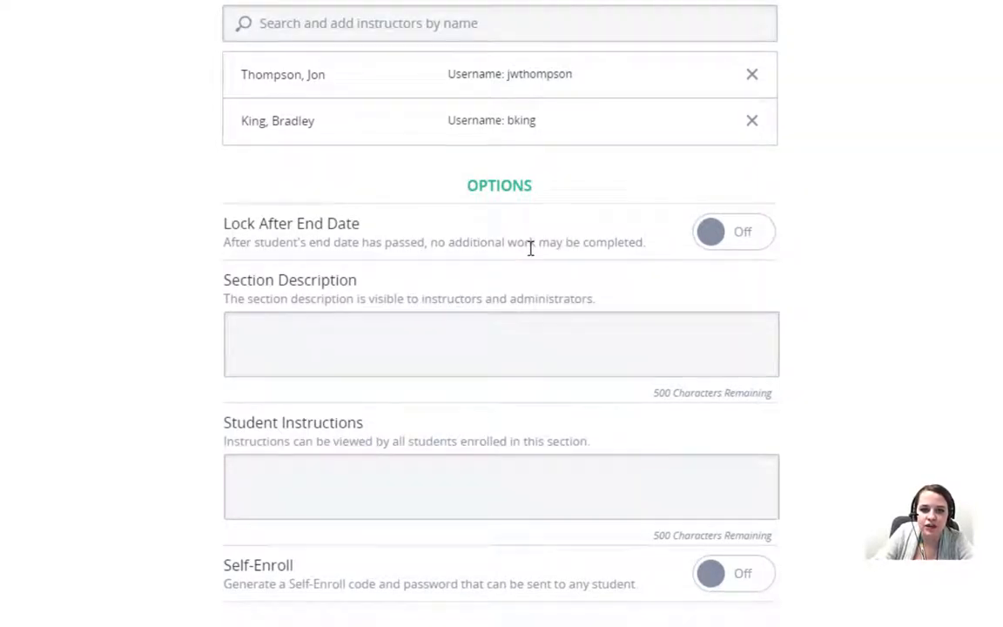
pyautogui.scroll(4, 530, 246)
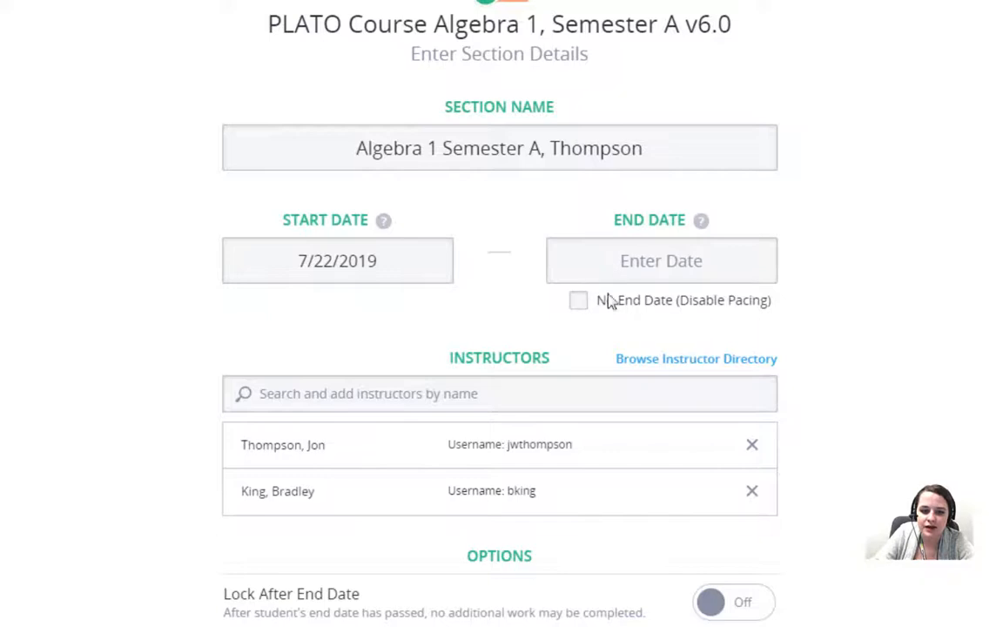
pyautogui.scroll(-4, 537, 388)
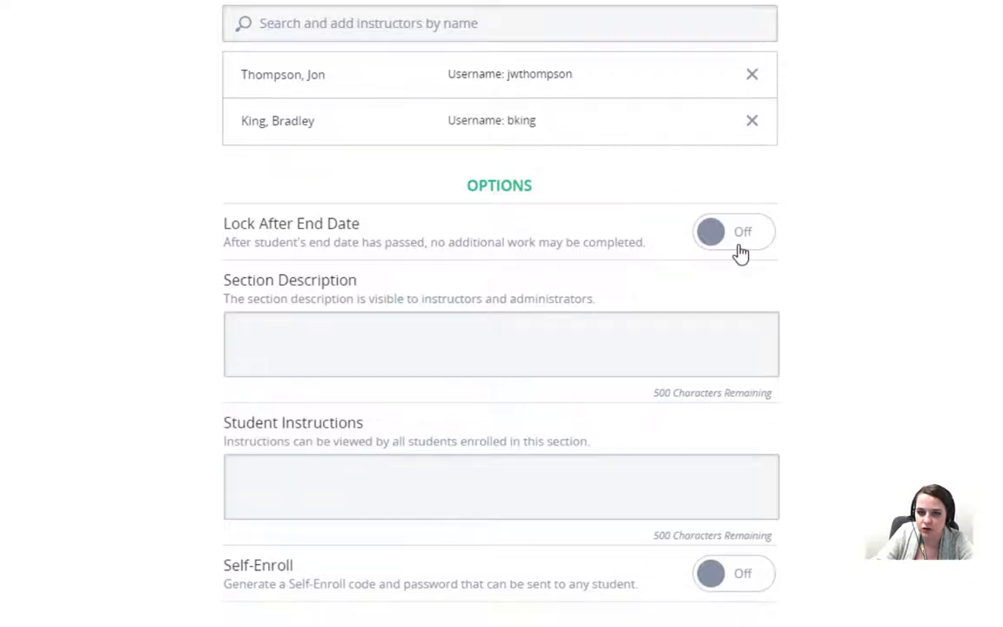
pyautogui.scroll(2, 736, 331)
pyautogui.click(721, 431)
pyautogui.click(724, 432)
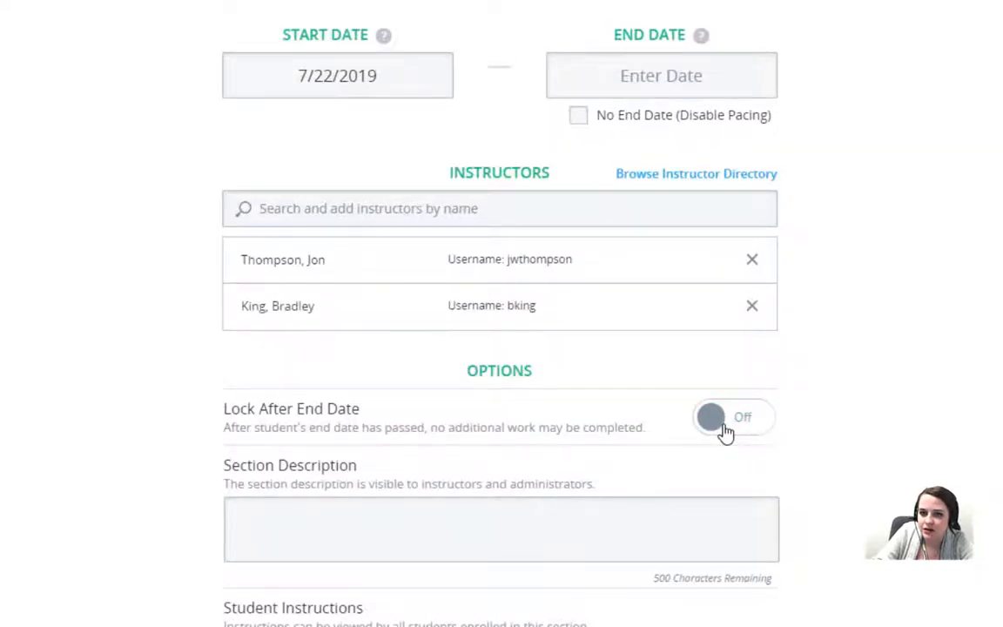
pyautogui.click(724, 432)
pyautogui.click(723, 431)
pyautogui.click(723, 431)
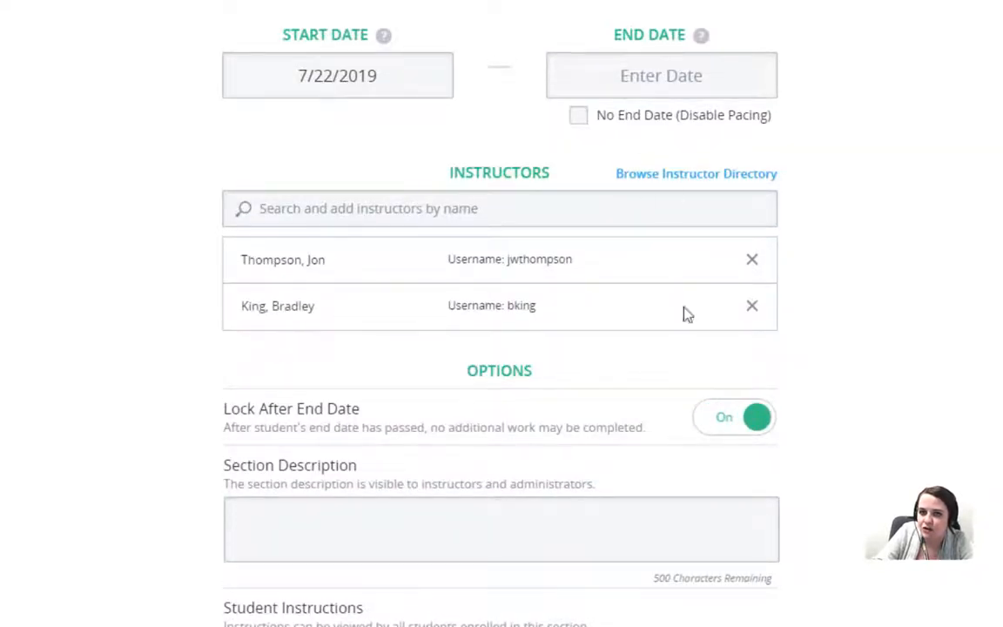
pyautogui.click(723, 432)
# - Set the section to No End Date (Disable Pacing)
pyautogui.scroll(-1, 609, 314)
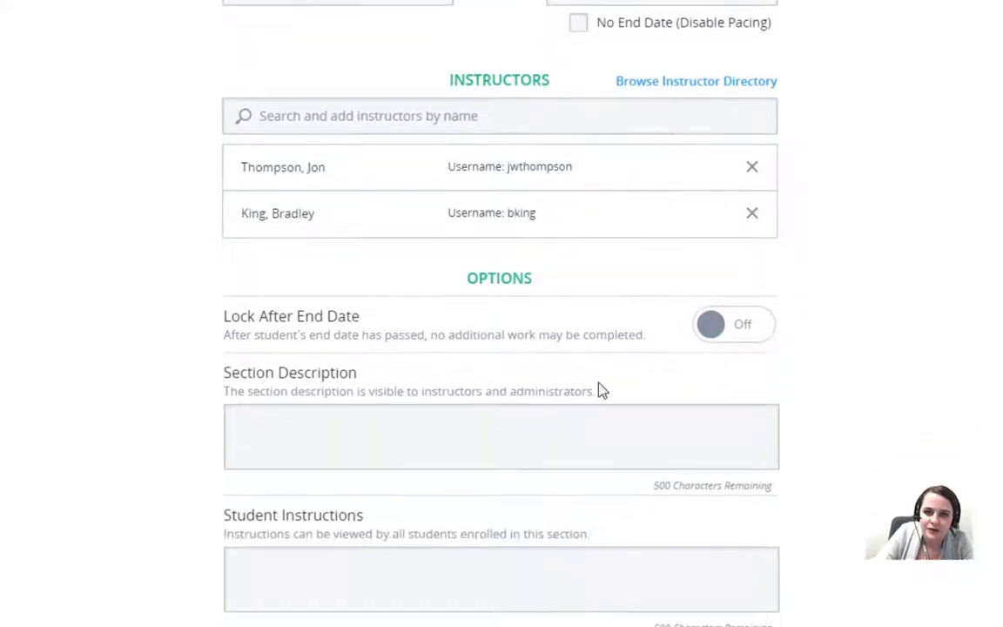
pyautogui.click(579, 25)
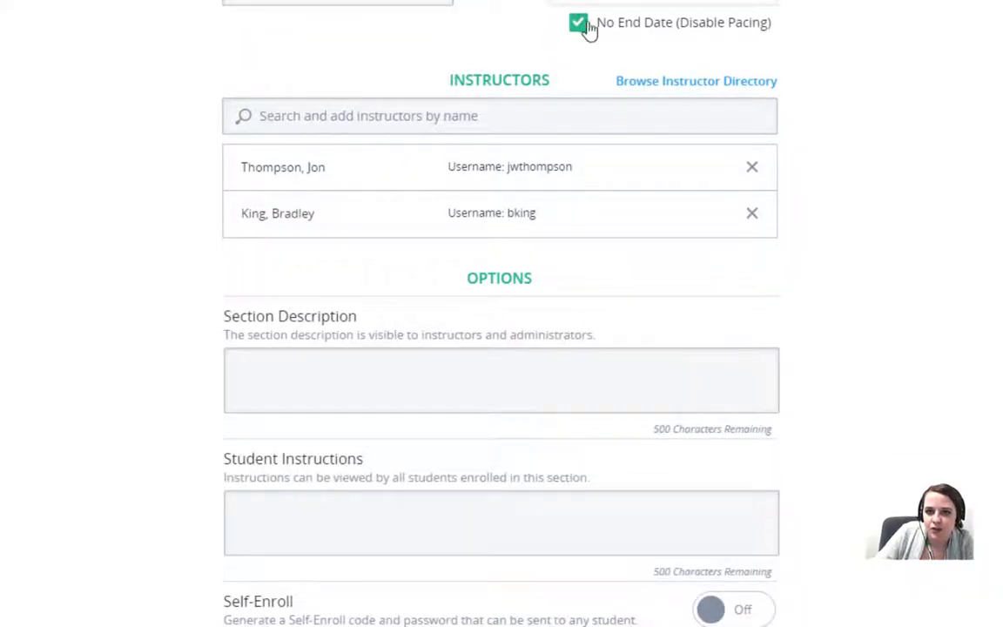
# - Keep No End Date (Disable Pacing) enabled and enter "Credit Recovery" plus two names separated by a slash as the section description
pyautogui.click(580, 26)
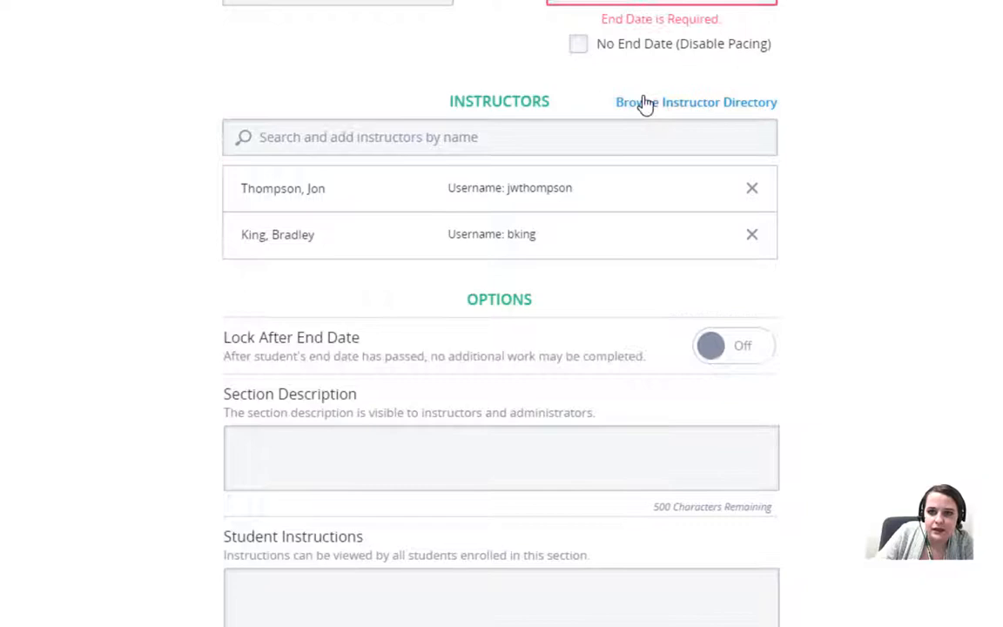
pyautogui.click(582, 44)
pyautogui.click(353, 373)
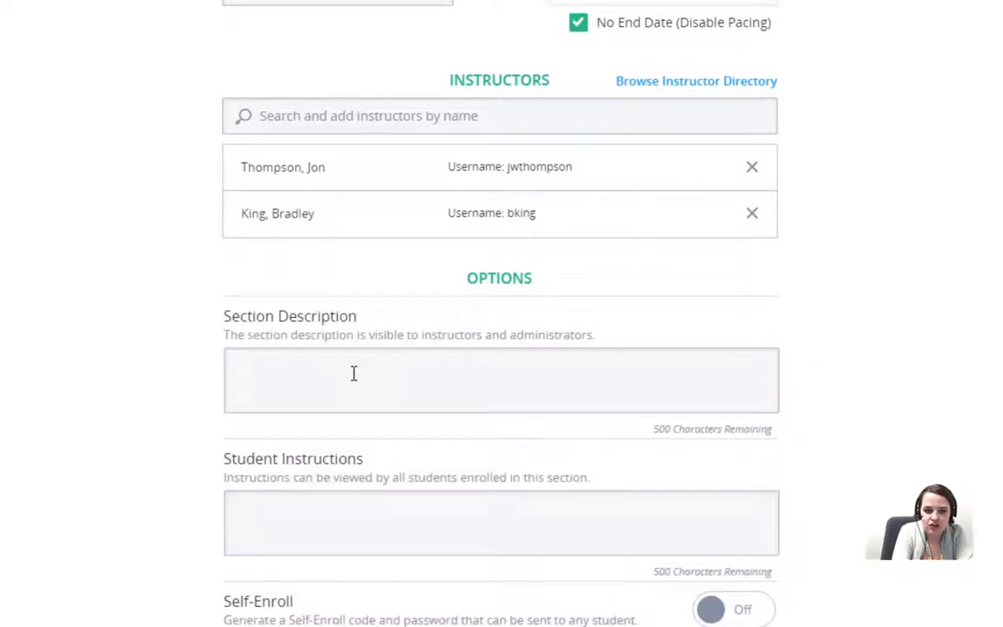
pyautogui.write('Credit')
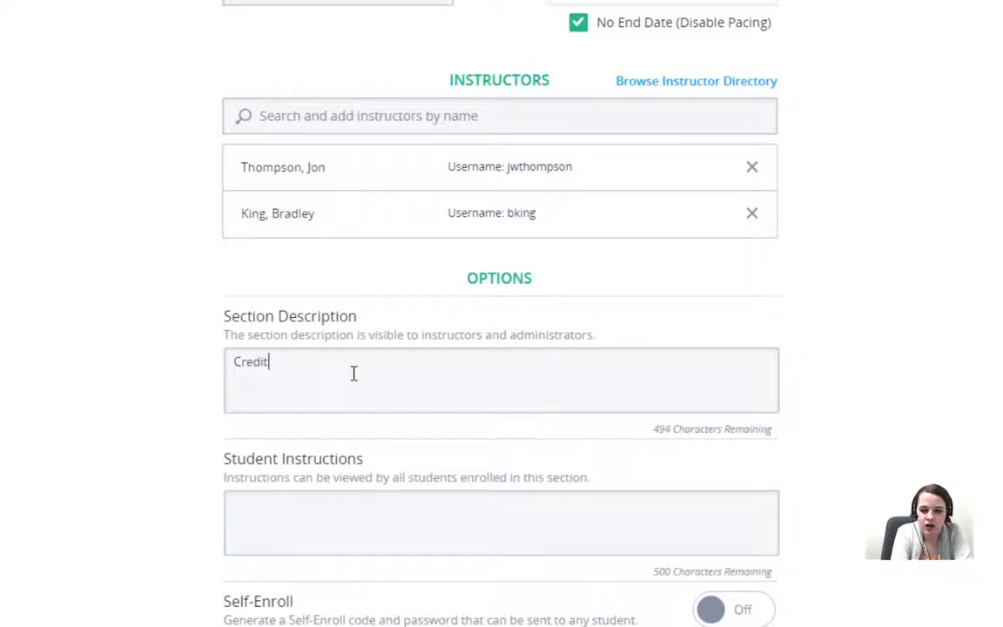
pyautogui.write(' Recovery')
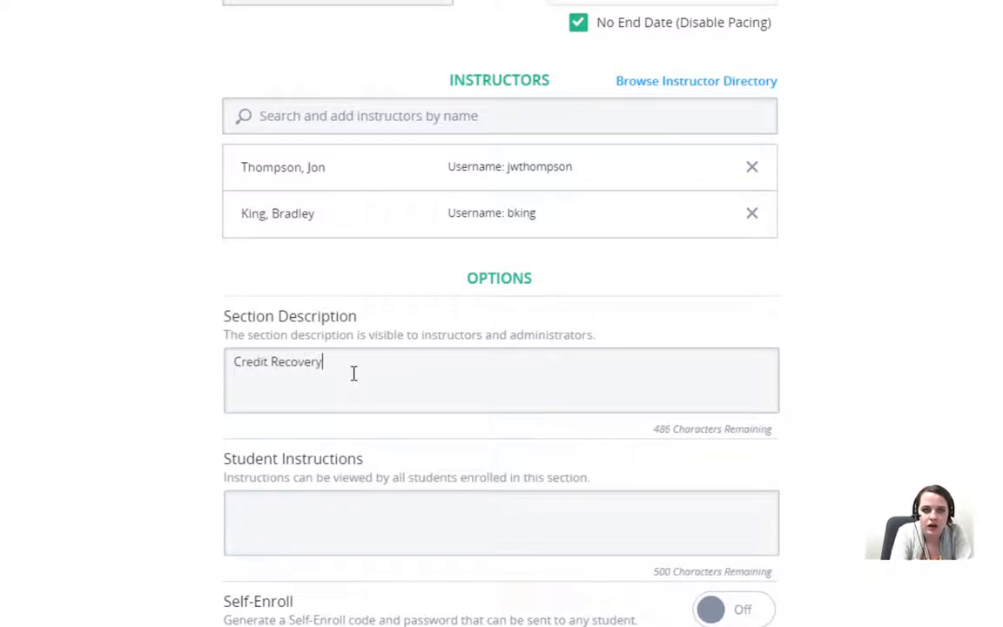
pyautogui.write(' Thom')
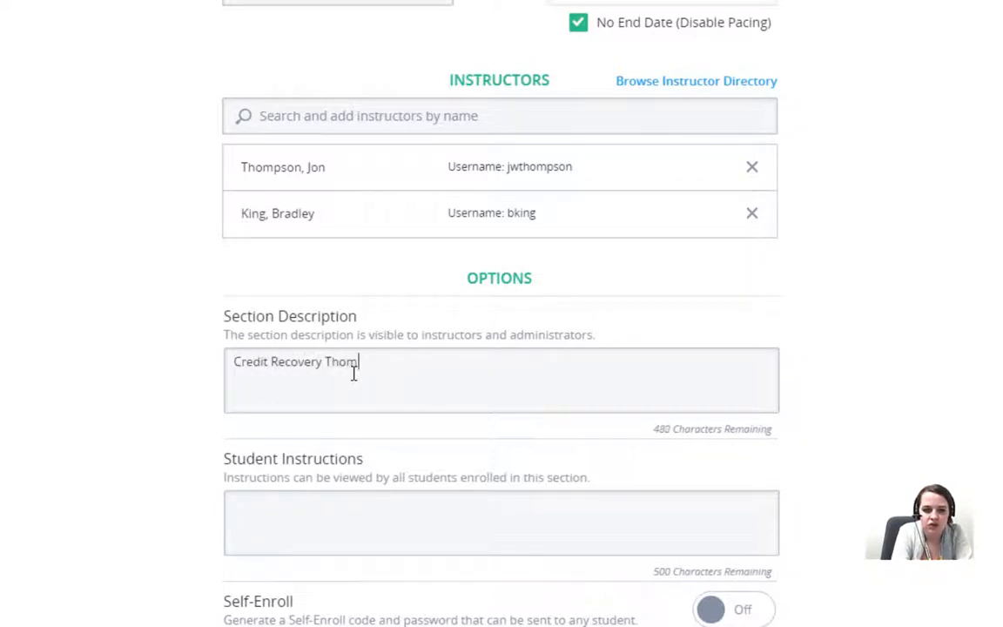
pyautogui.write('pson/Brd')
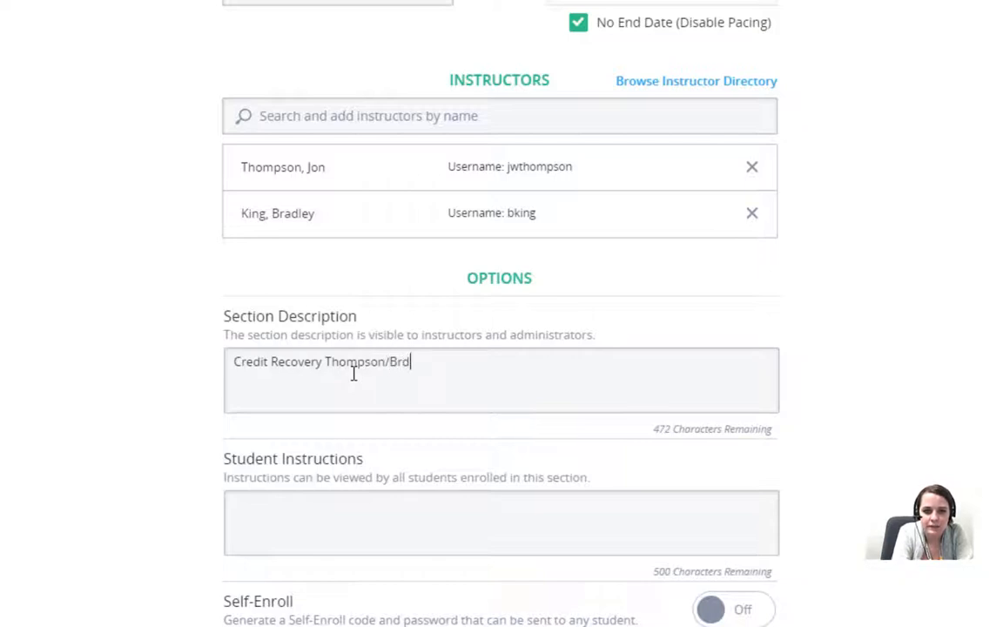
pyautogui.press('BackSpace')
pyautogui.write('adl')
pyautogui.press('BackSpace')
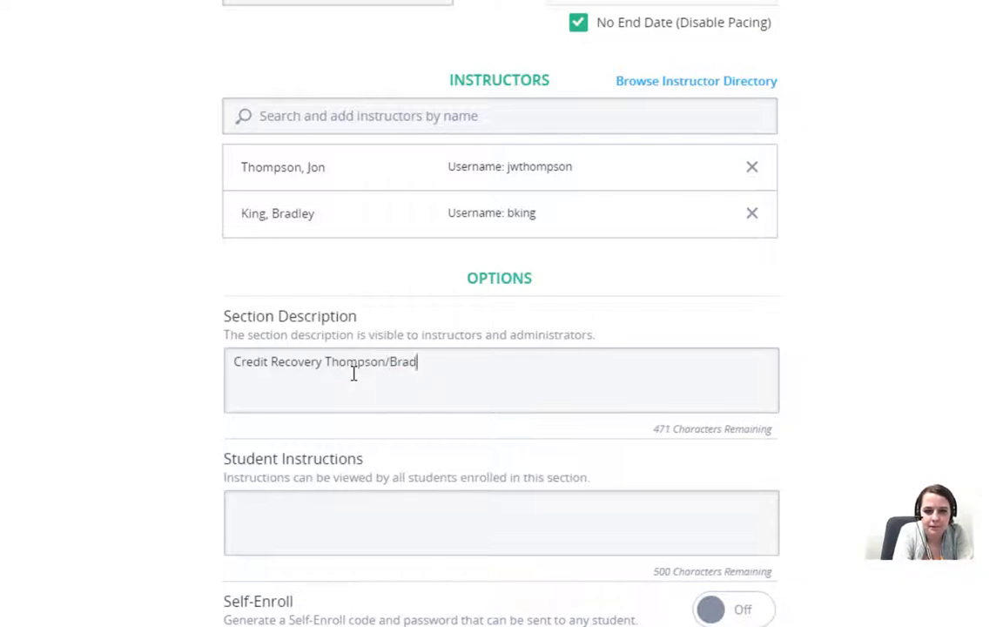
pyautogui.write('ley')
# - Leave the student instructions blank, continue to adding students and open the Student Directory
pyautogui.click(434, 534)
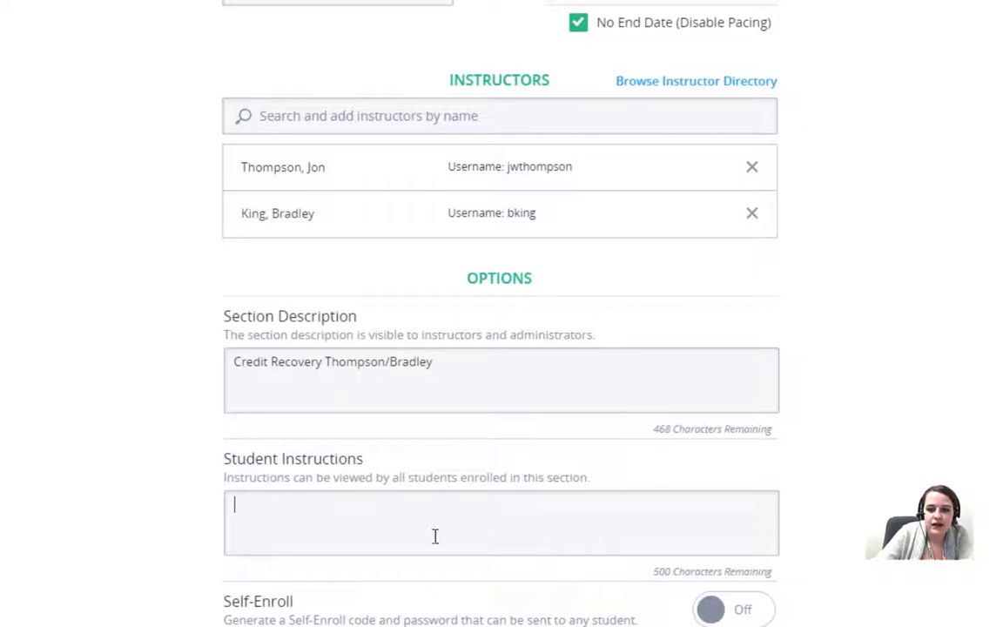
pyautogui.scroll(-3, 438, 535)
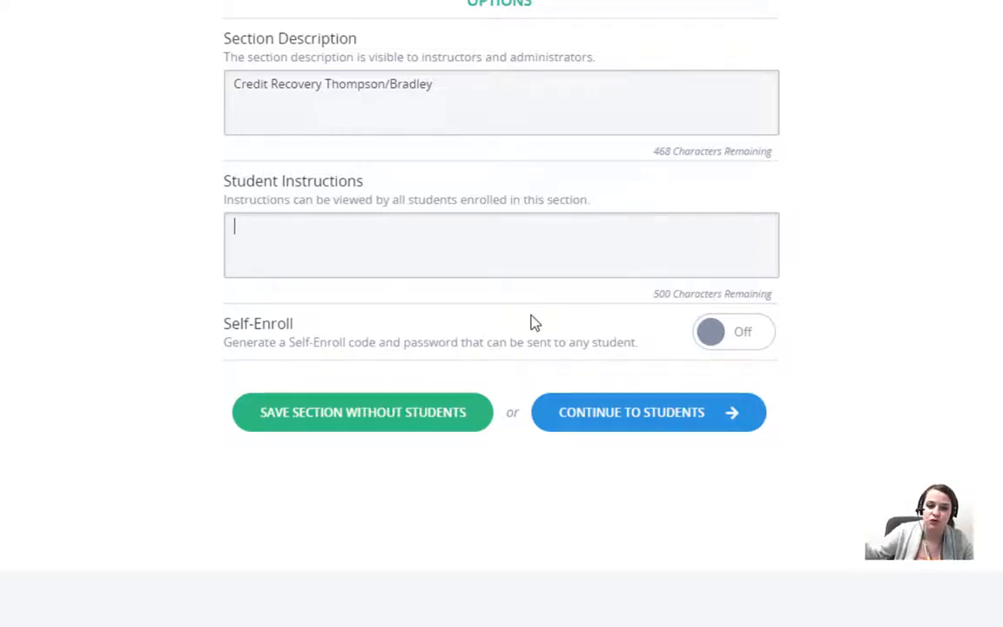
pyautogui.click(608, 416)
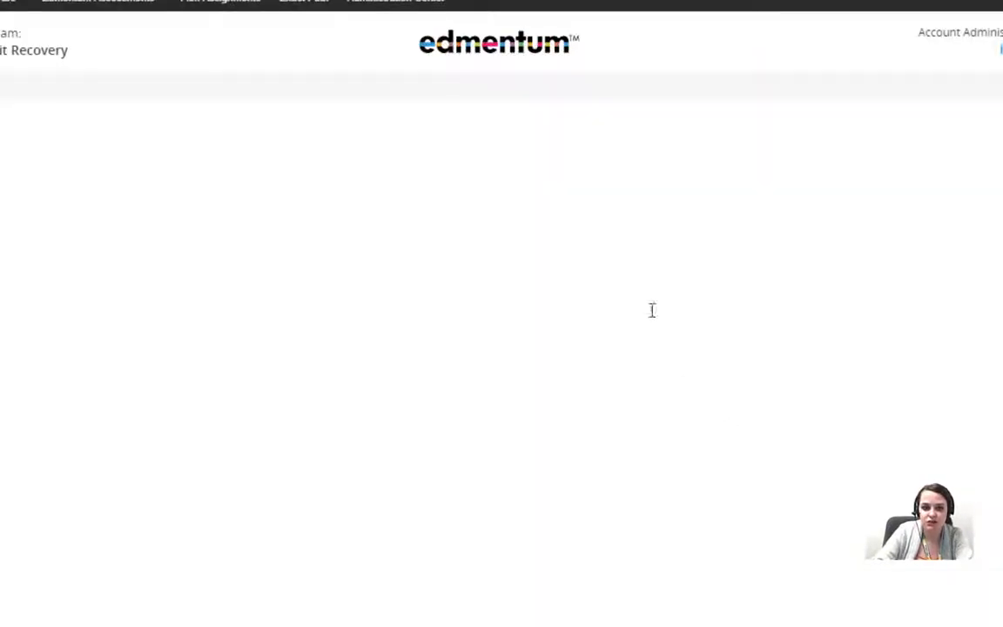
pyautogui.click(534, 307)
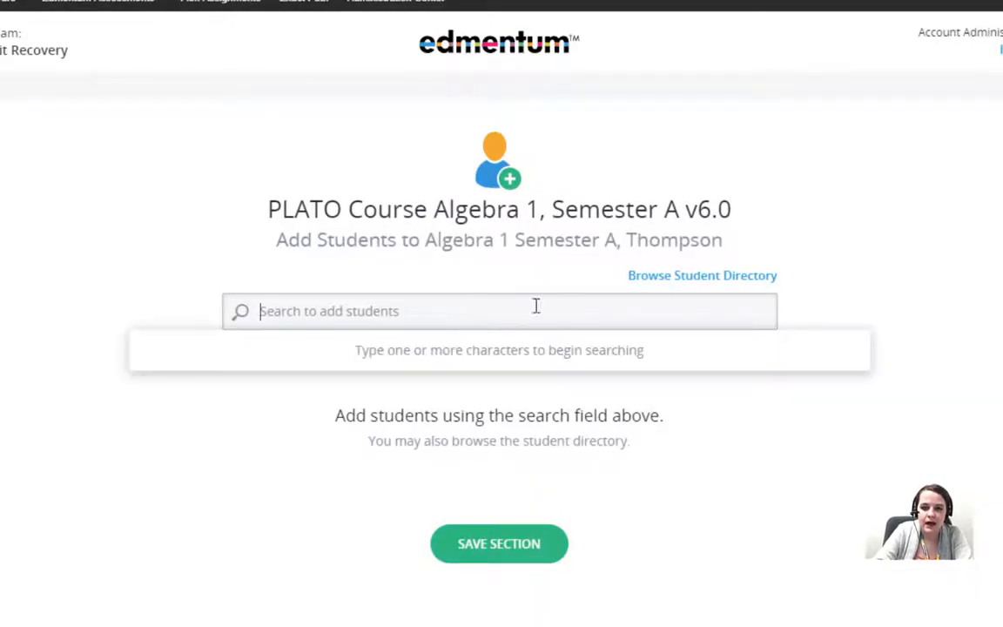
pyautogui.click(698, 281)
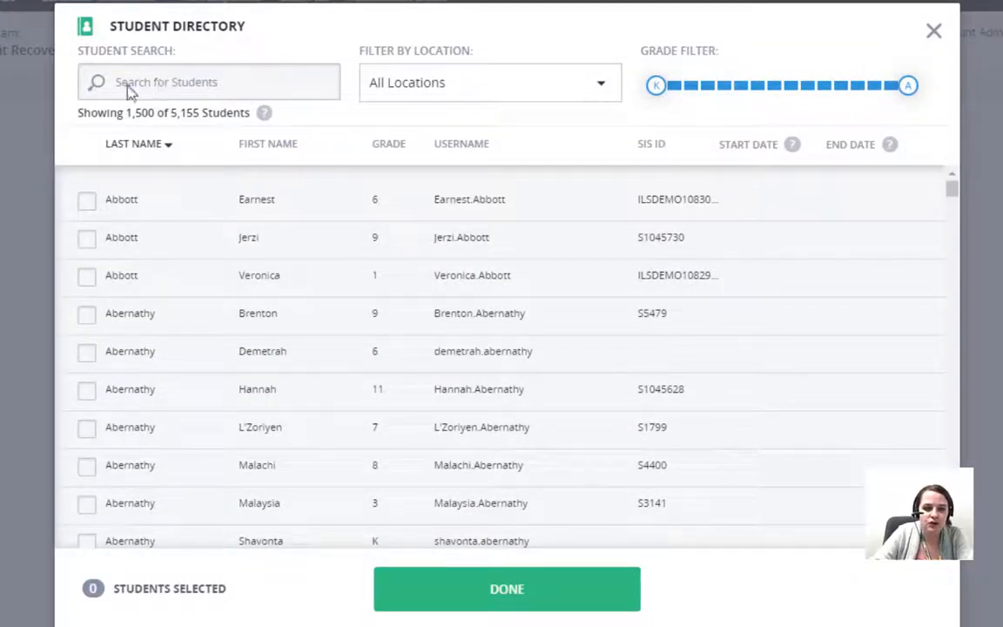
# - Search the Student Directory by a student's first name and select the third match, the grade 2 student with an SIS ID
pyautogui.click(205, 83)
pyautogui.write('Molly')
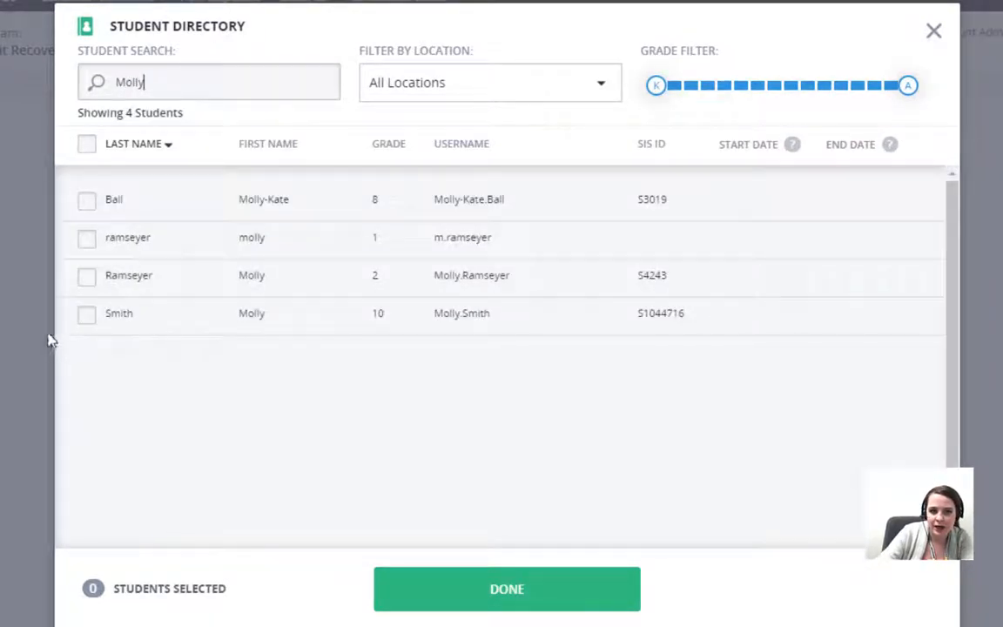
pyautogui.click(86, 277)
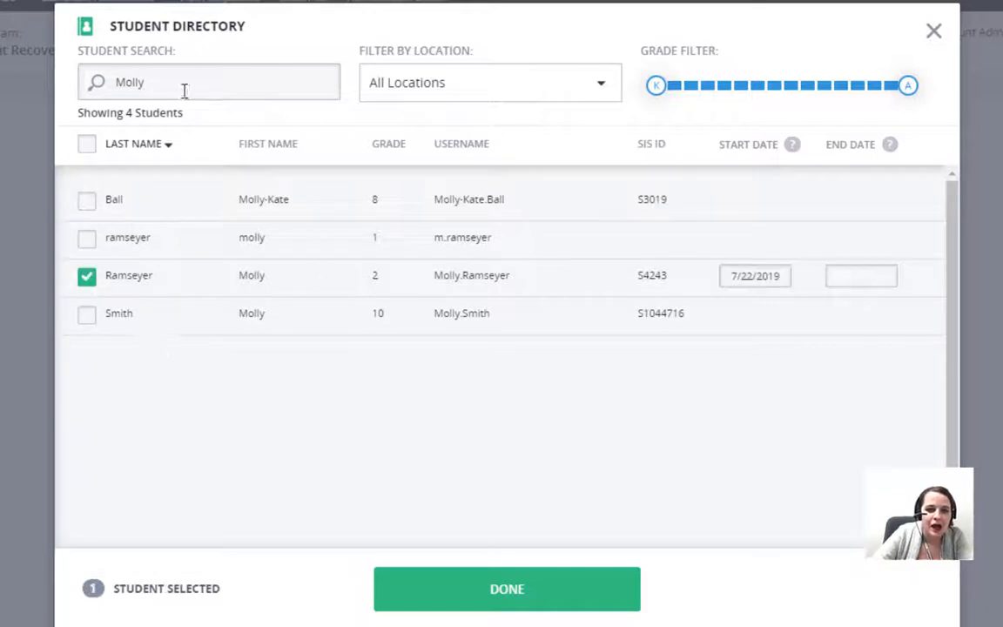
# - Filter the directory search by the Cherokee Elementary location and by Alternative School
pyautogui.moveTo(214, 77); pyautogui.dragTo(34, 85)
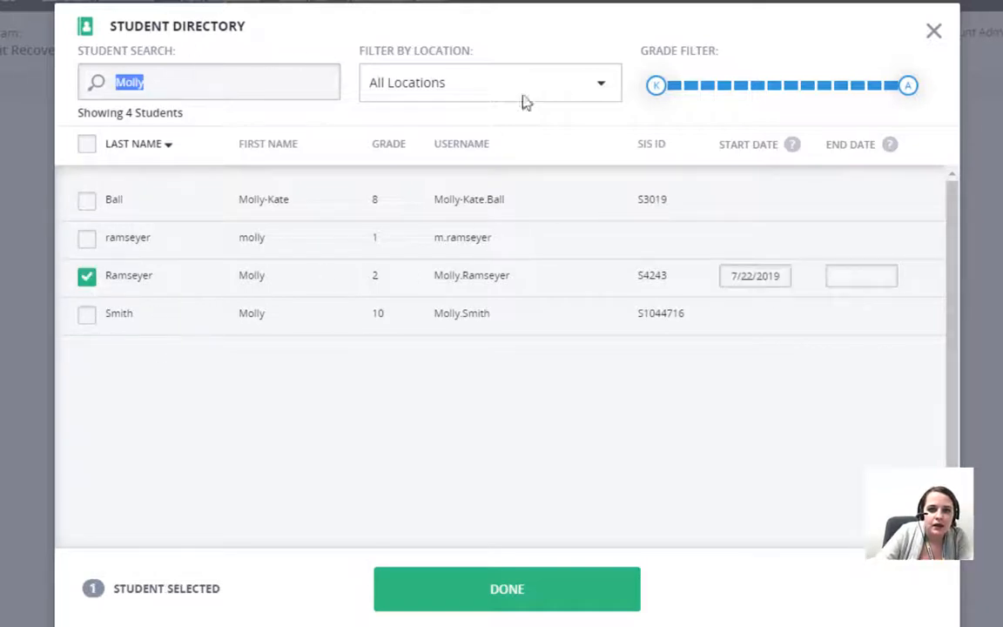
pyautogui.click(482, 92)
pyautogui.scroll(-3, 470, 320)
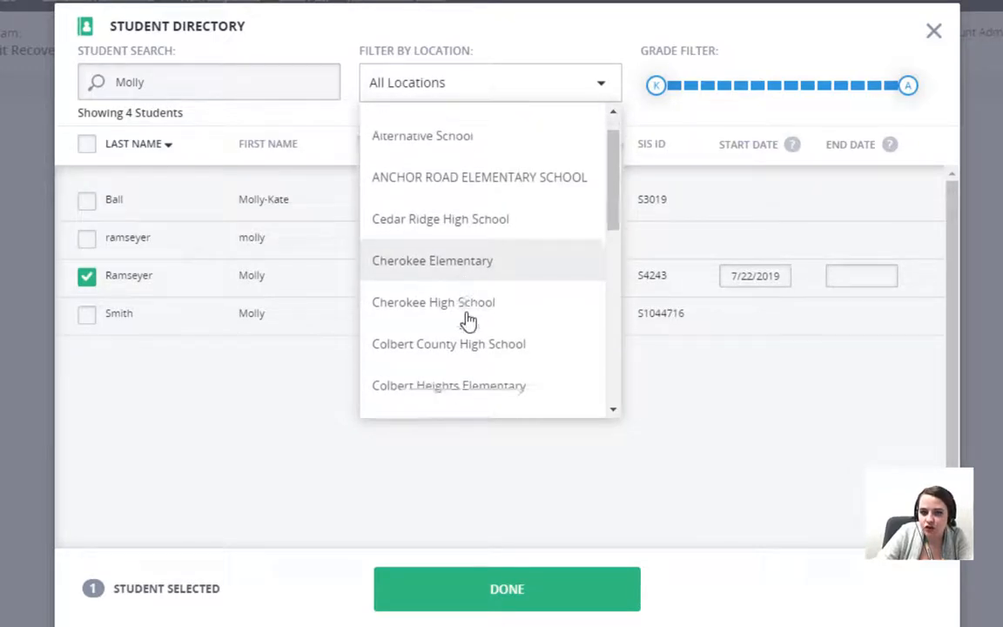
pyautogui.scroll(2, 486, 271)
pyautogui.click(473, 201)
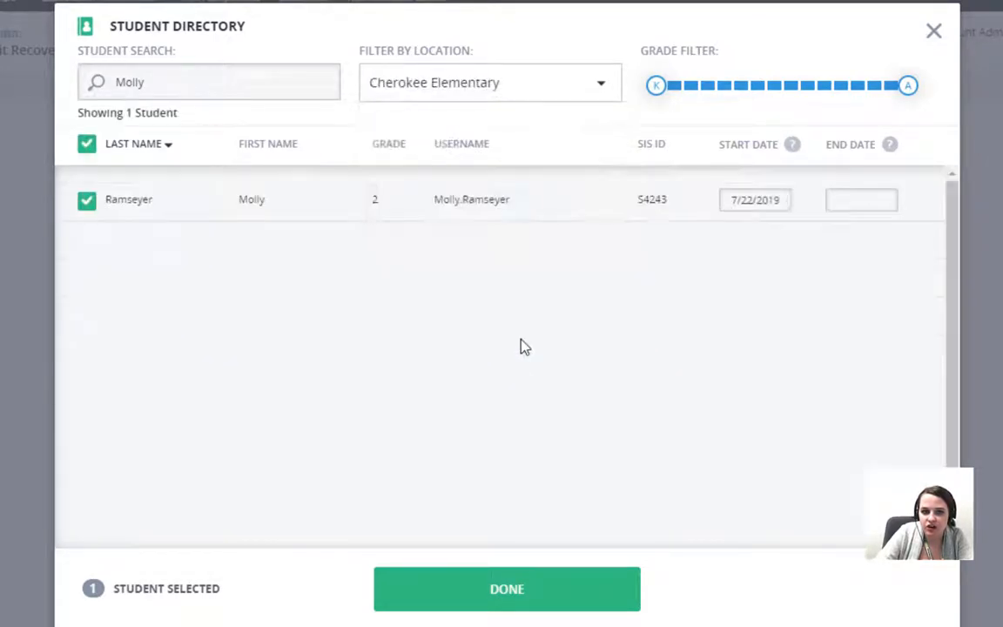
pyautogui.click(483, 91)
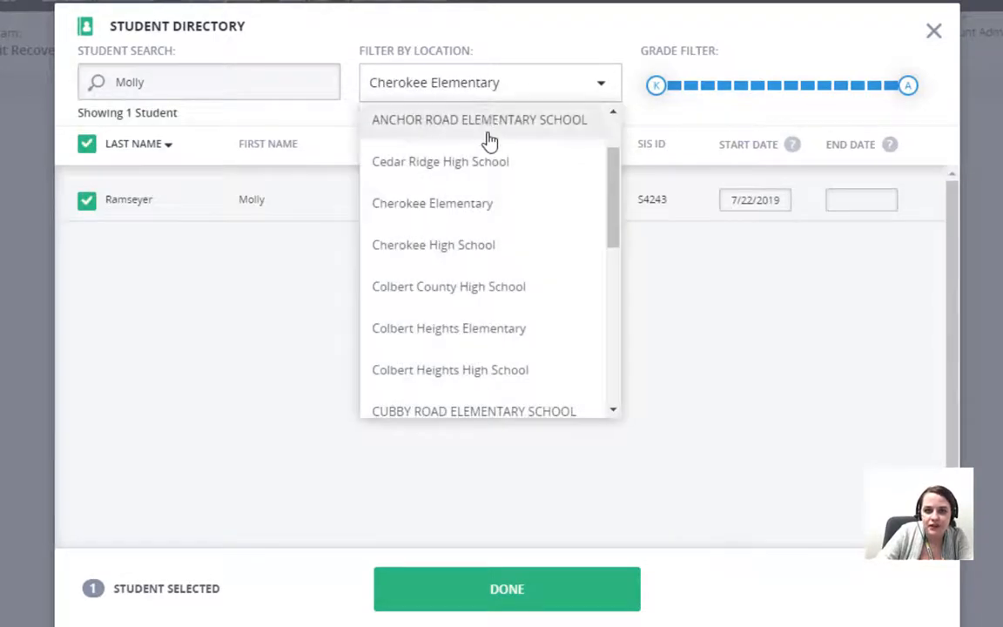
pyautogui.scroll(2, 488, 144)
pyautogui.click(477, 173)
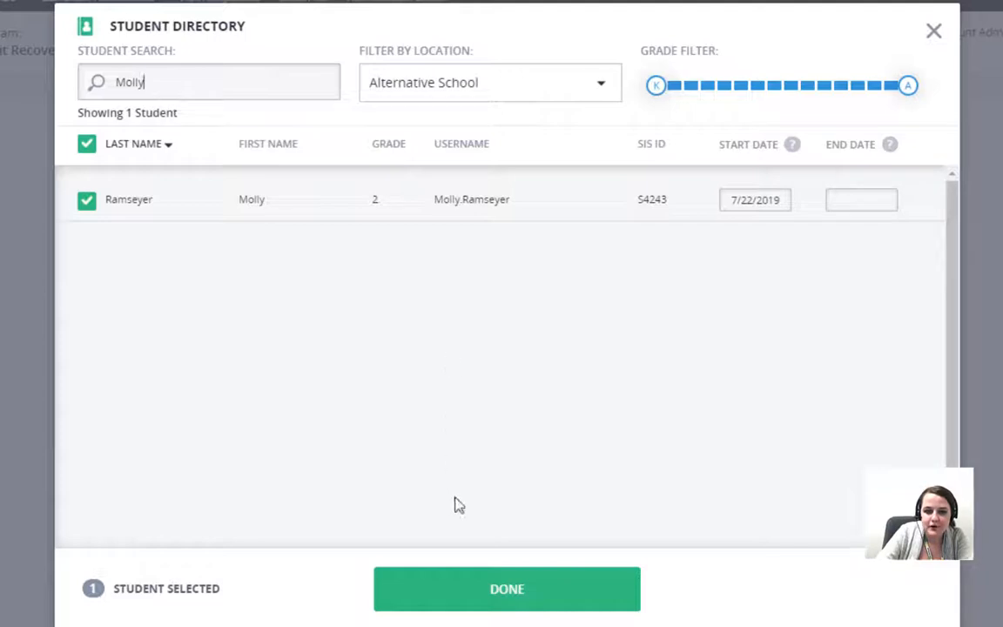
# - Add the selected student to the Algebra 1 section and save the section
pyautogui.click(465, 588)
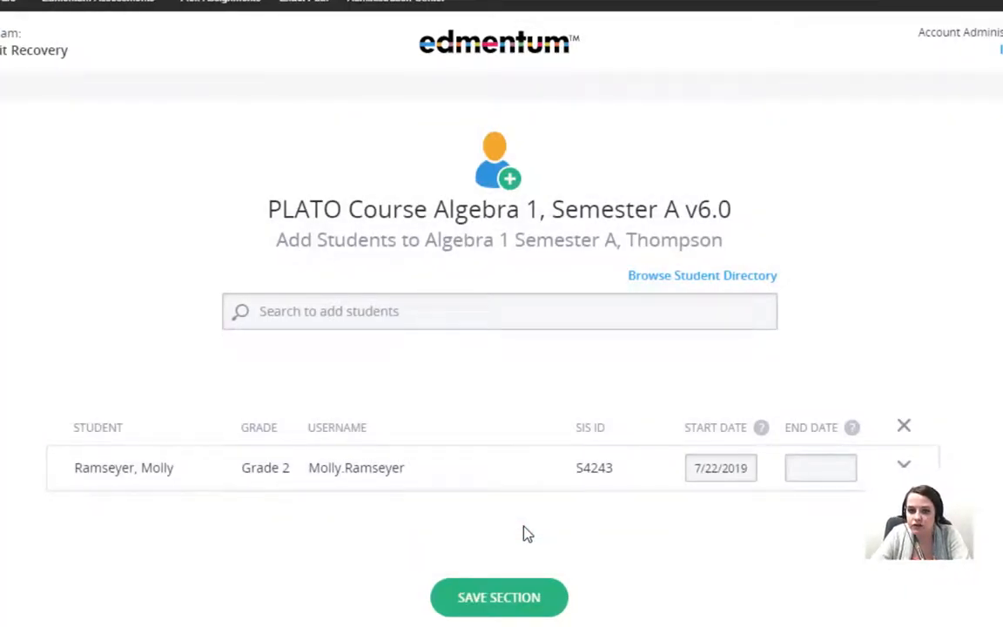
pyautogui.click(516, 595)
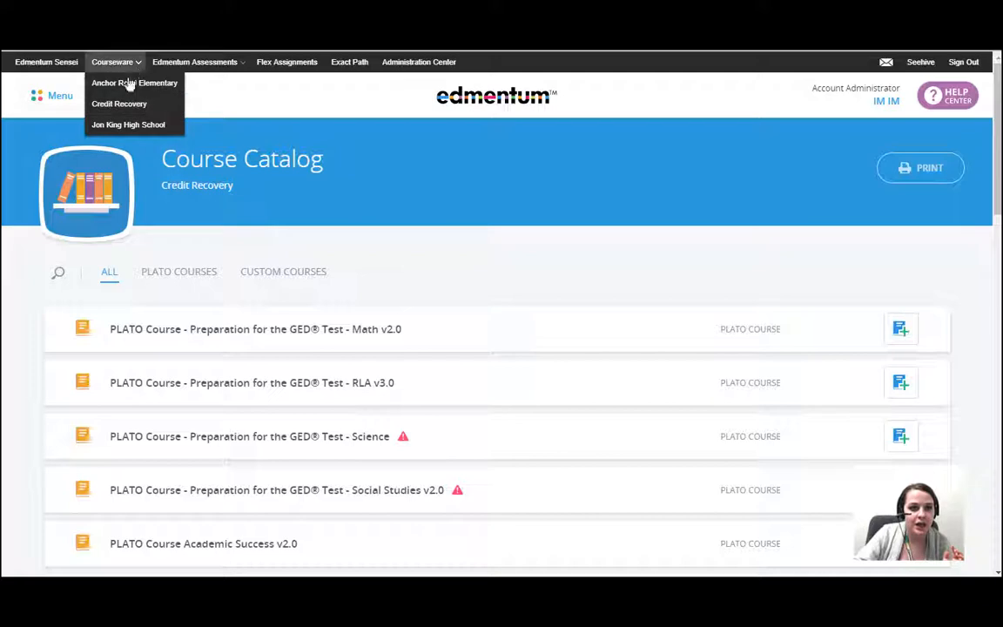
# - Switch to the Administration Center and view the file format specifications for batch enrollment processing
pyautogui.click(421, 66)
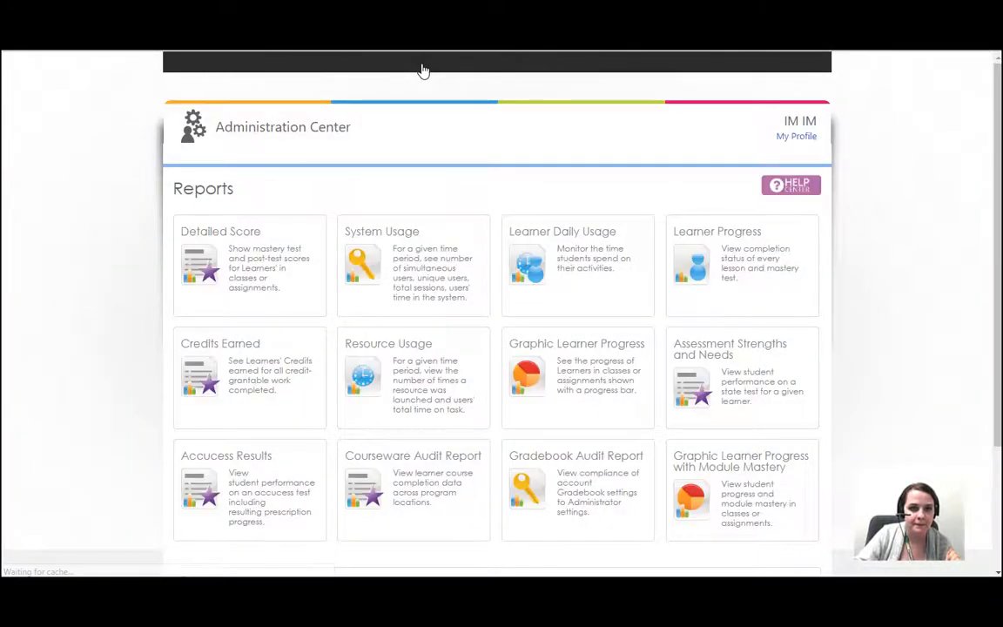
pyautogui.moveTo(278, 67)
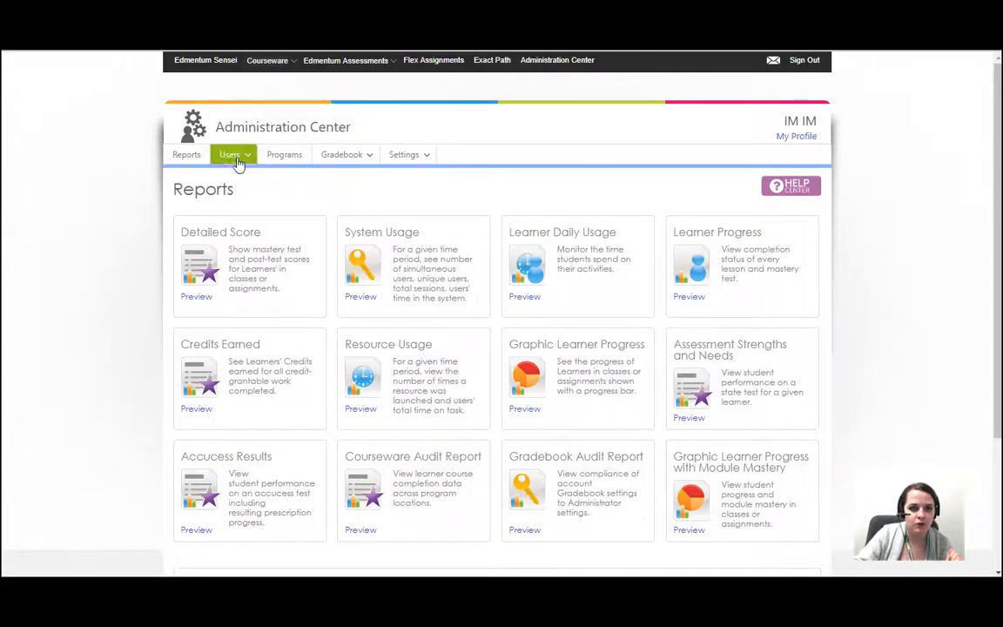
pyautogui.moveTo(238, 160)
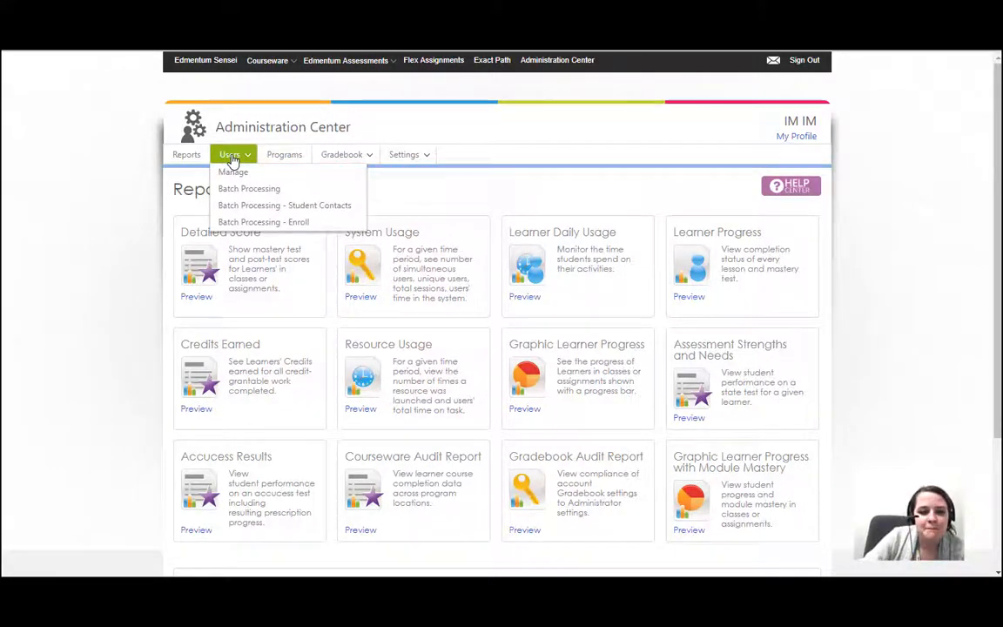
pyautogui.click(269, 223)
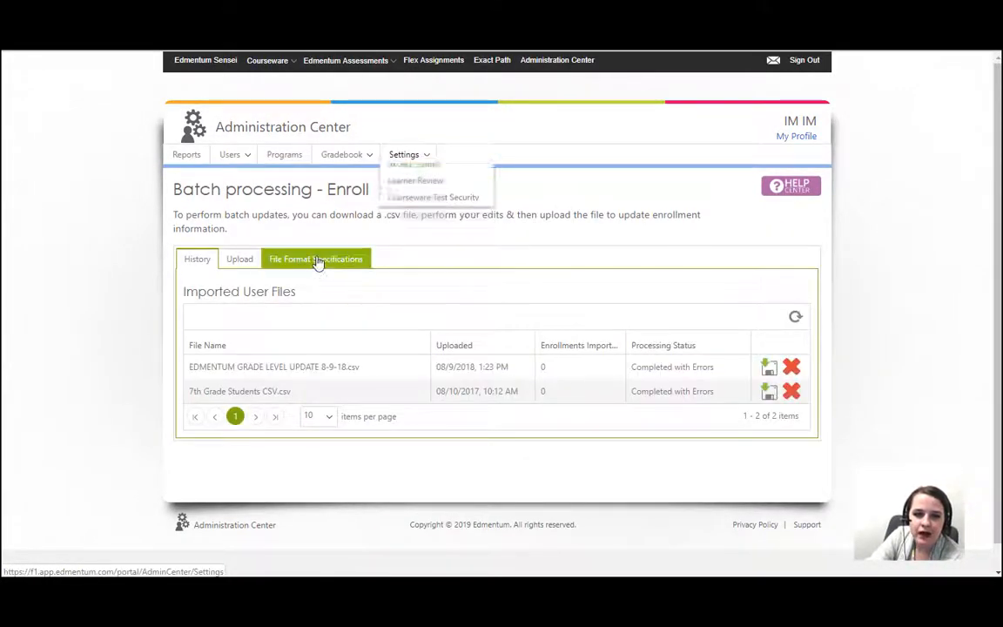
pyautogui.click(322, 258)
pyautogui.scroll(-2, 634, 324)
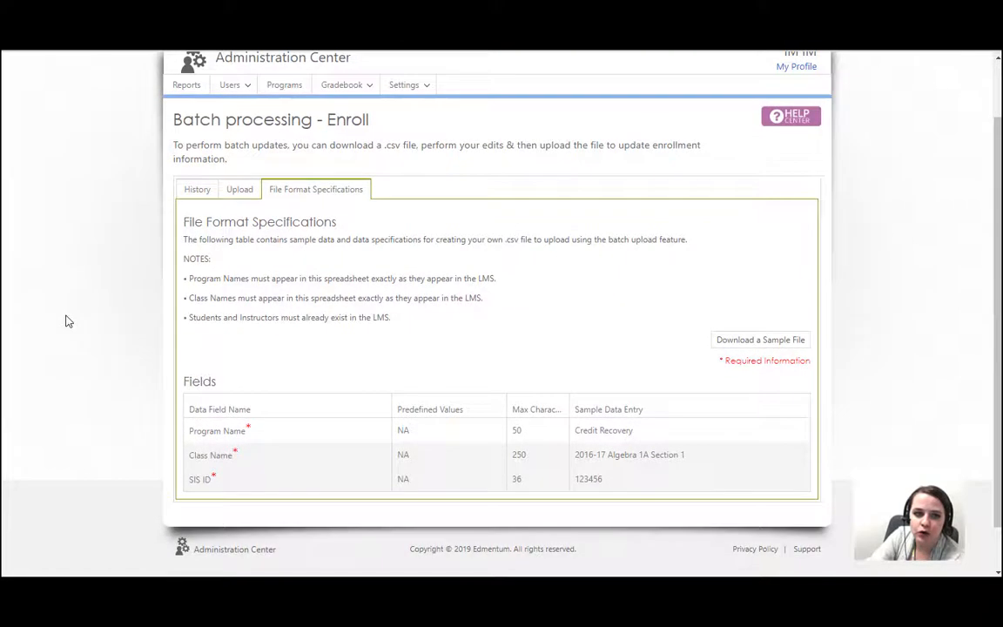
# - Download the sample enrollment file, review it in Excel and return to the batch enrollment page's upload section
pyautogui.click(736, 344)
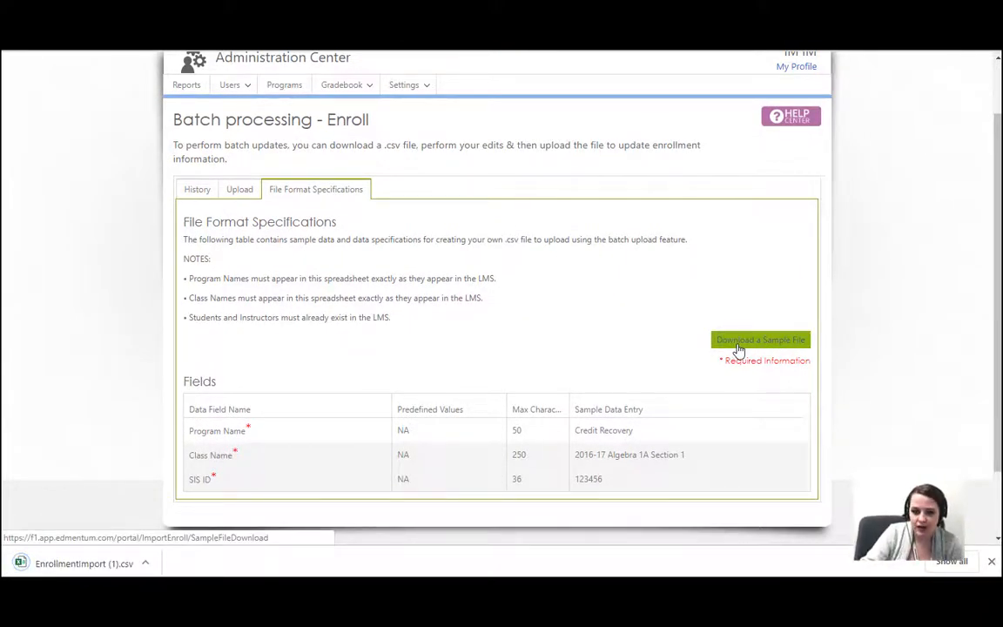
pyautogui.click(85, 566)
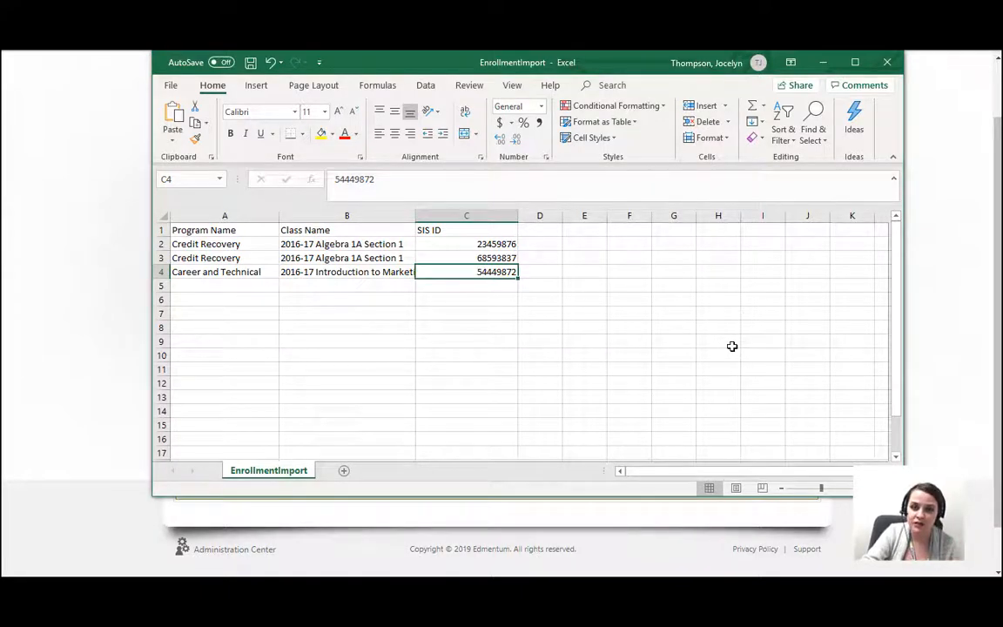
pyautogui.click(822, 63)
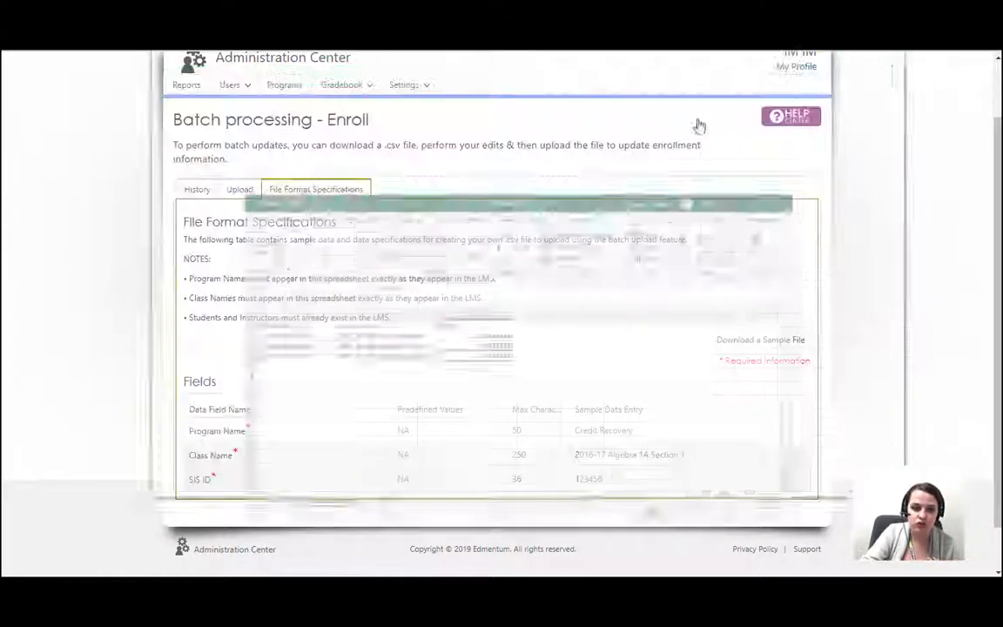
pyautogui.click(235, 190)
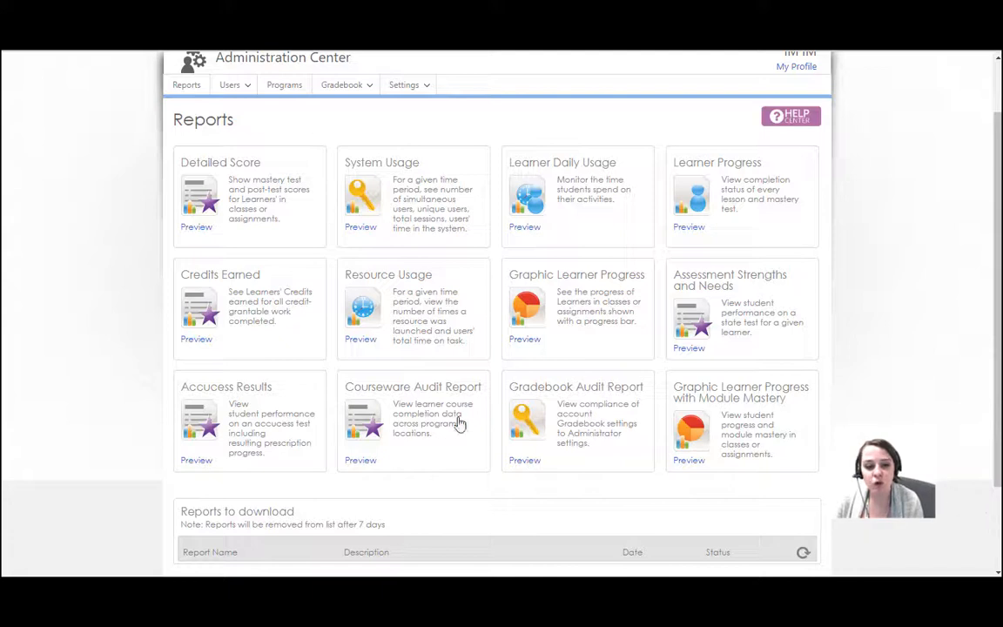
# - Generate a Courseware Audit Report in CSV format covering all programs and all dates
pyautogui.click(392, 411)
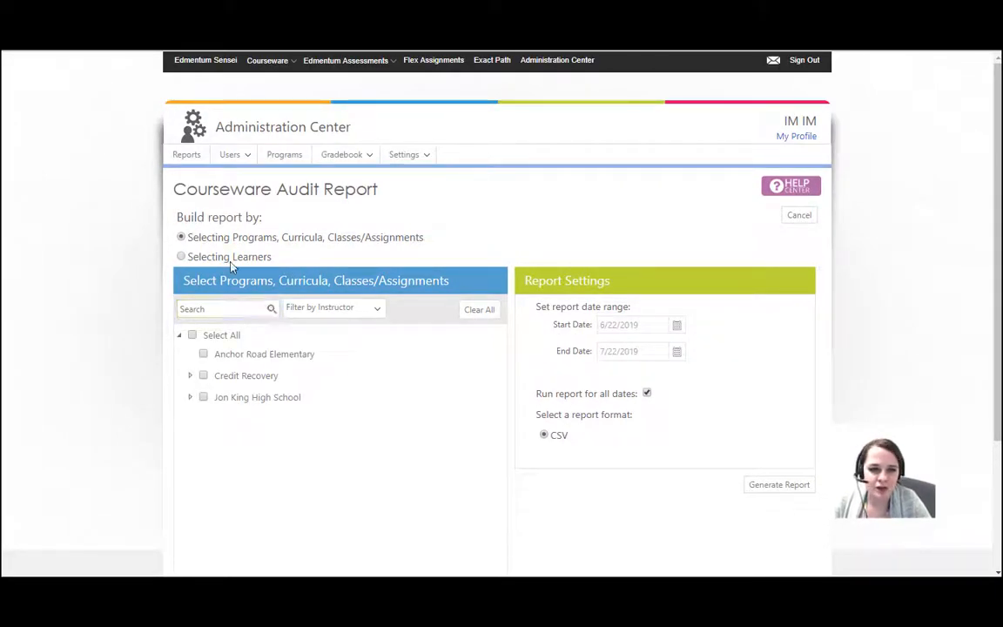
pyautogui.click(192, 334)
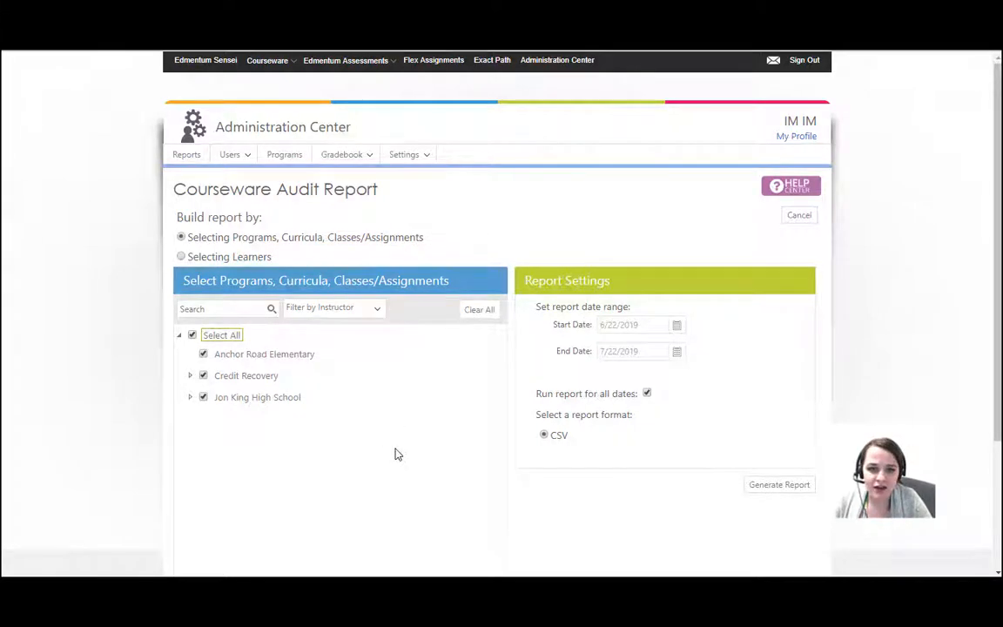
pyautogui.scroll(-1, 396, 452)
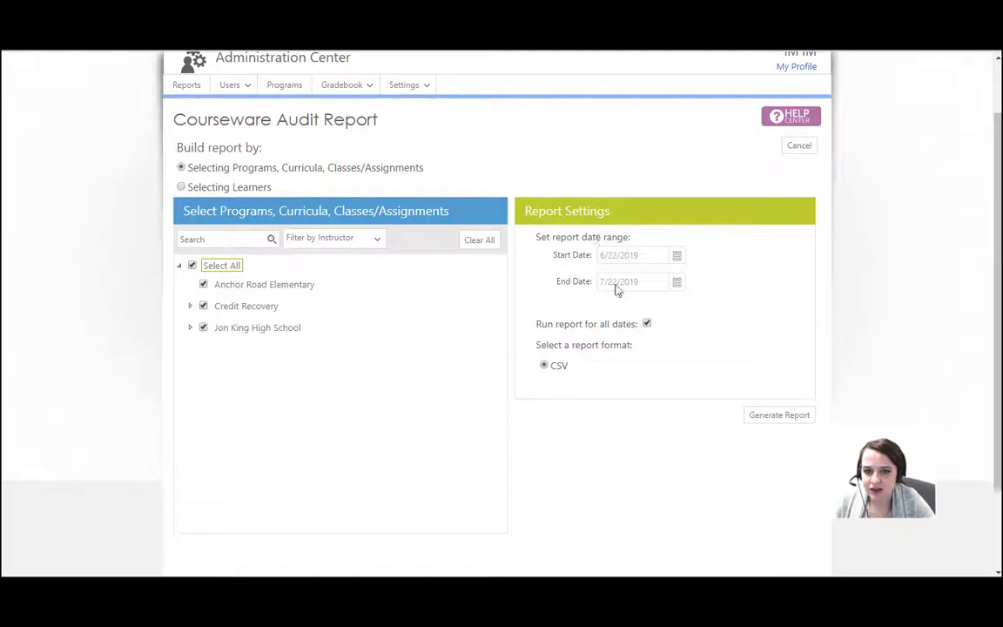
pyautogui.scroll(-1, 579, 403)
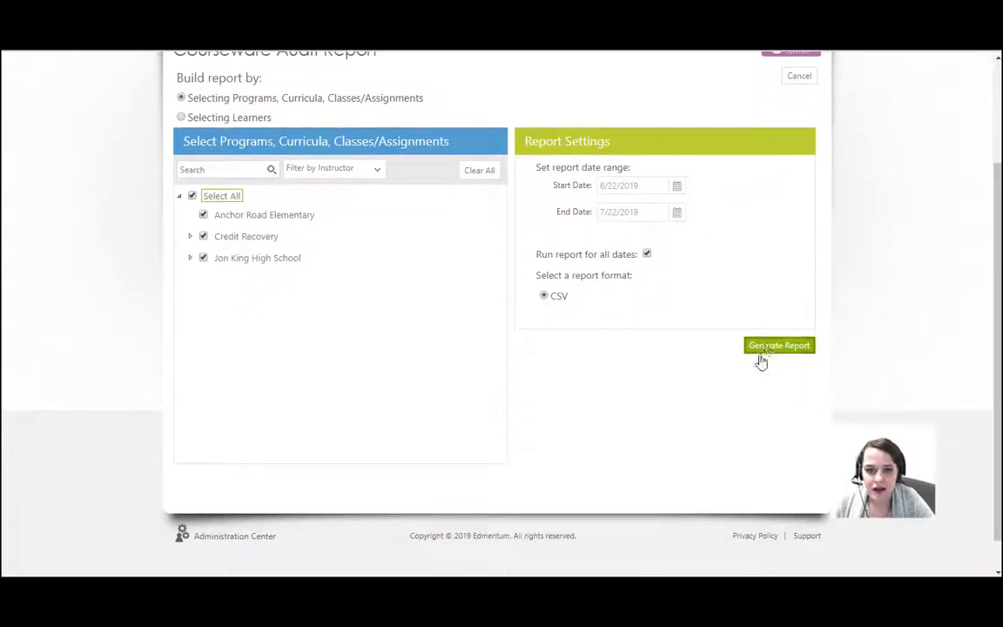
pyautogui.click(760, 351)
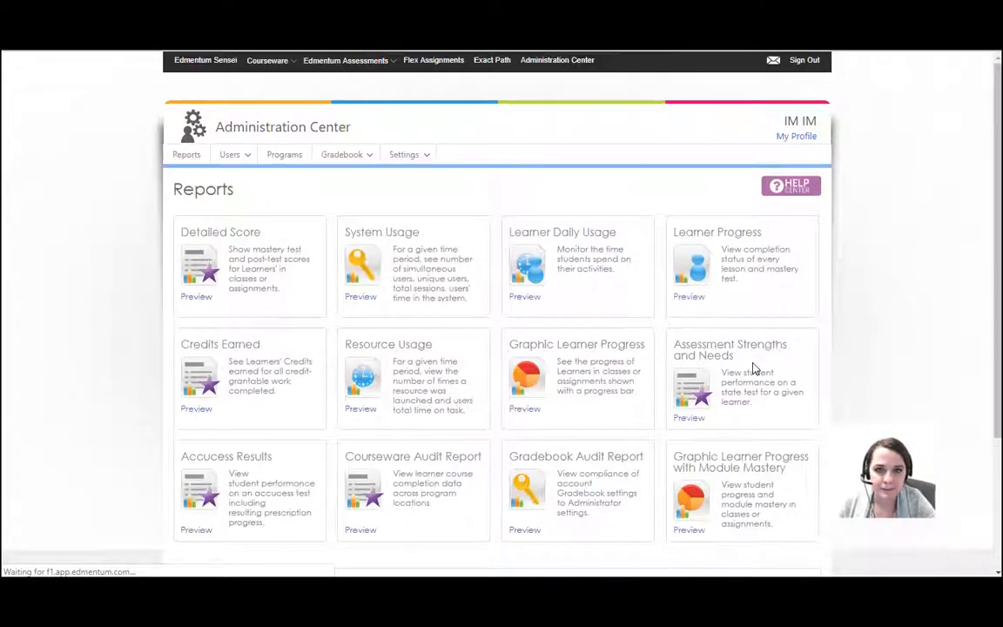
# - Download the completed Courseware Audit Report, open it in Excel and look through its learner course completion rows
pyautogui.scroll(-3, 723, 399)
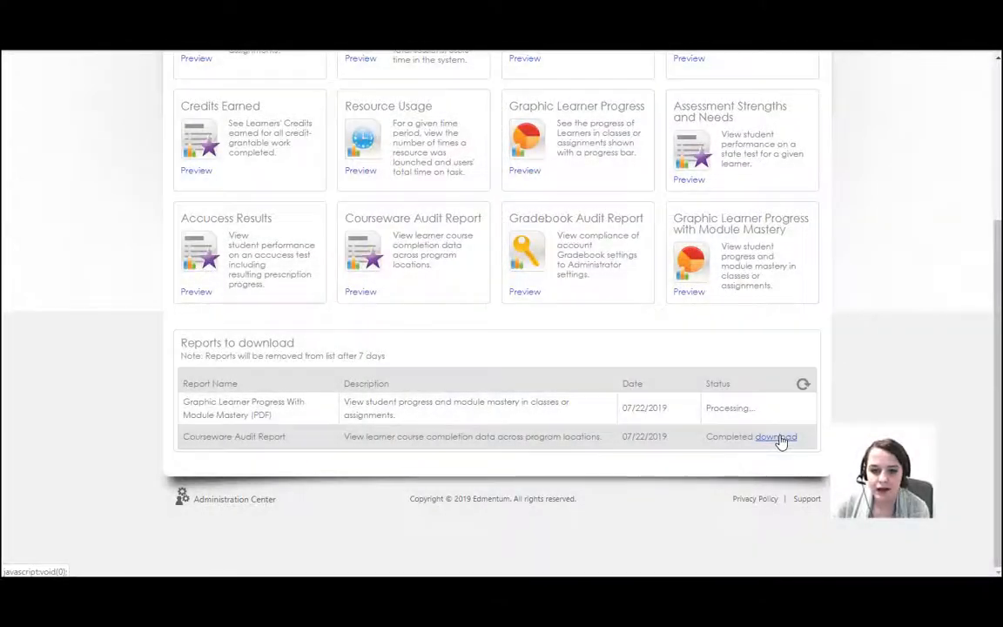
pyautogui.click(779, 436)
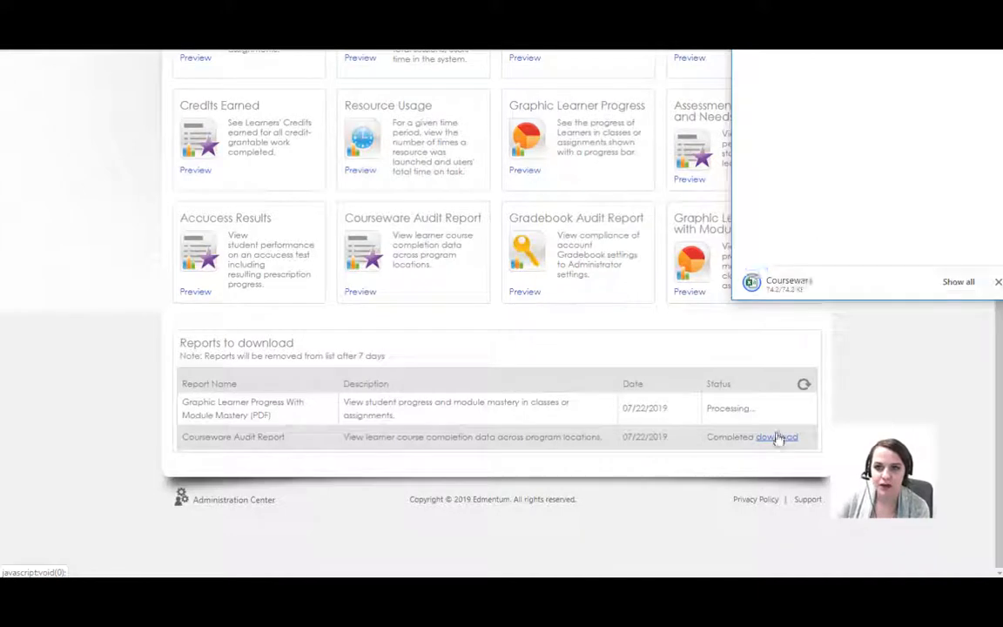
pyautogui.click(798, 287)
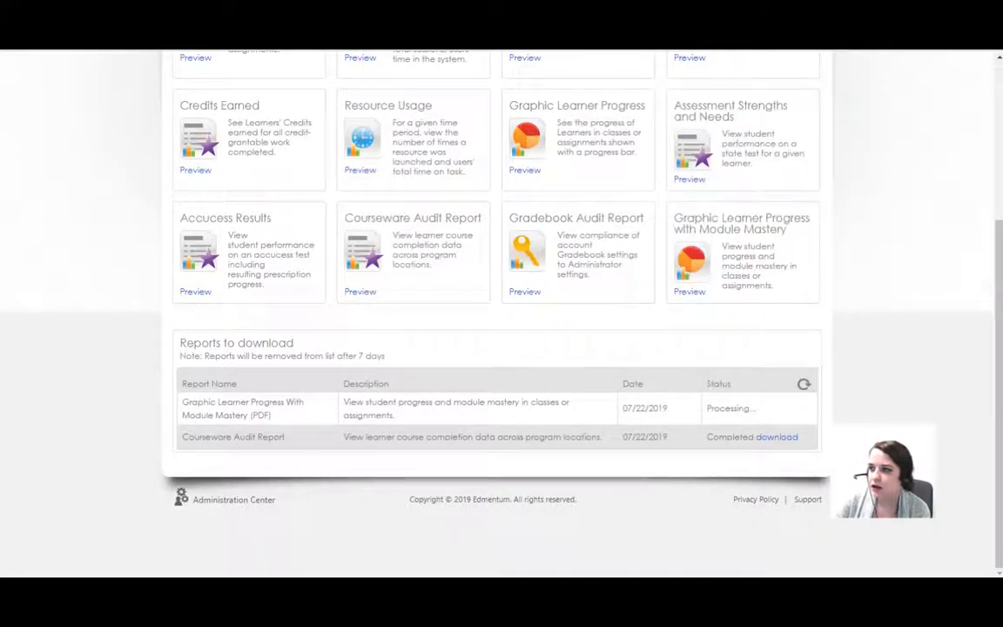
pyautogui.moveTo(692, 139); pyautogui.dragTo(441, 3)
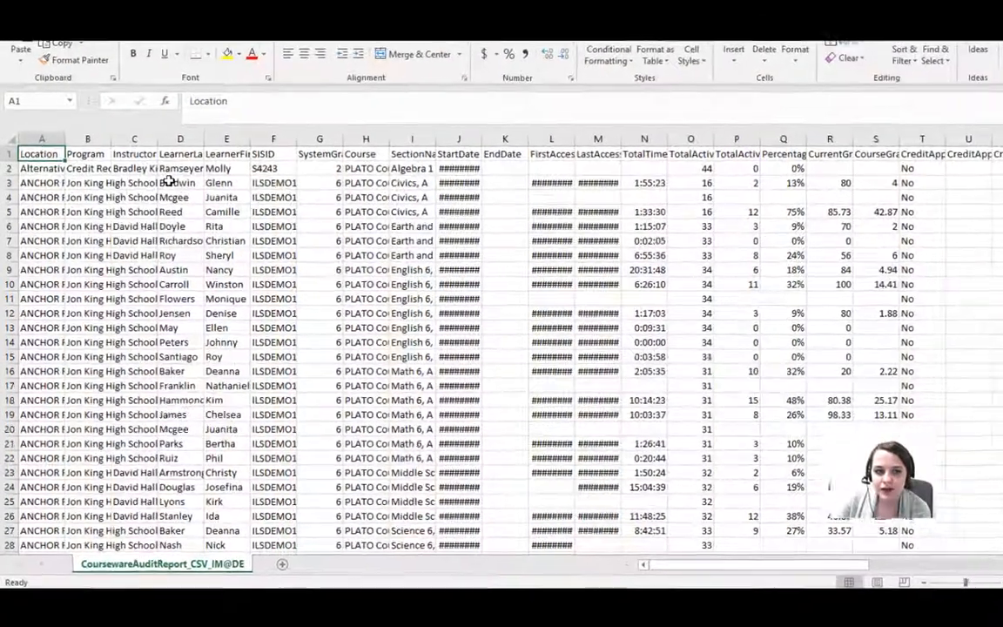
pyautogui.scroll(-5, 163, 184)
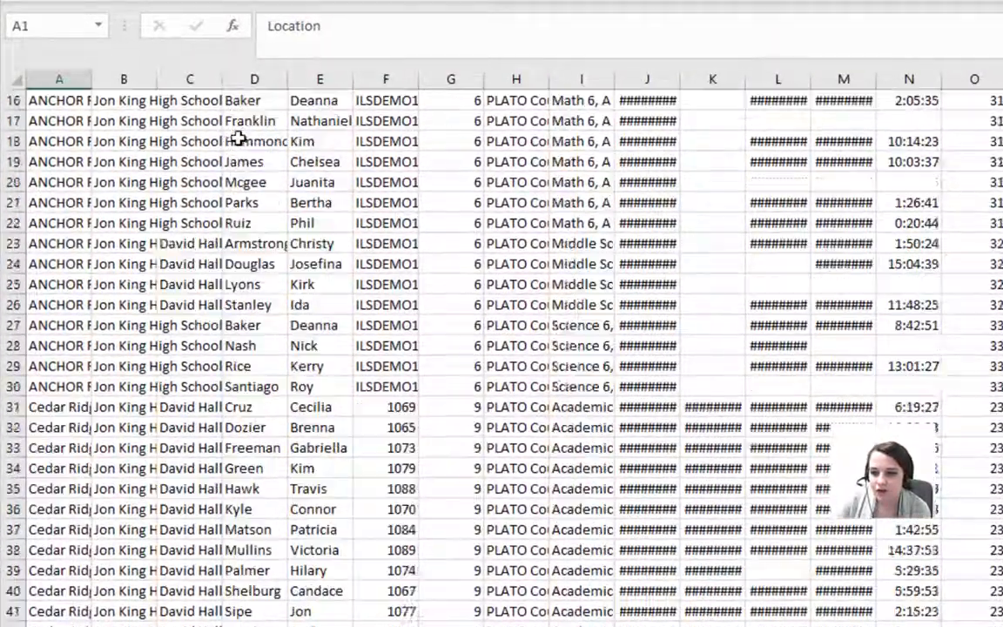
pyautogui.scroll(-11, 505, 306)
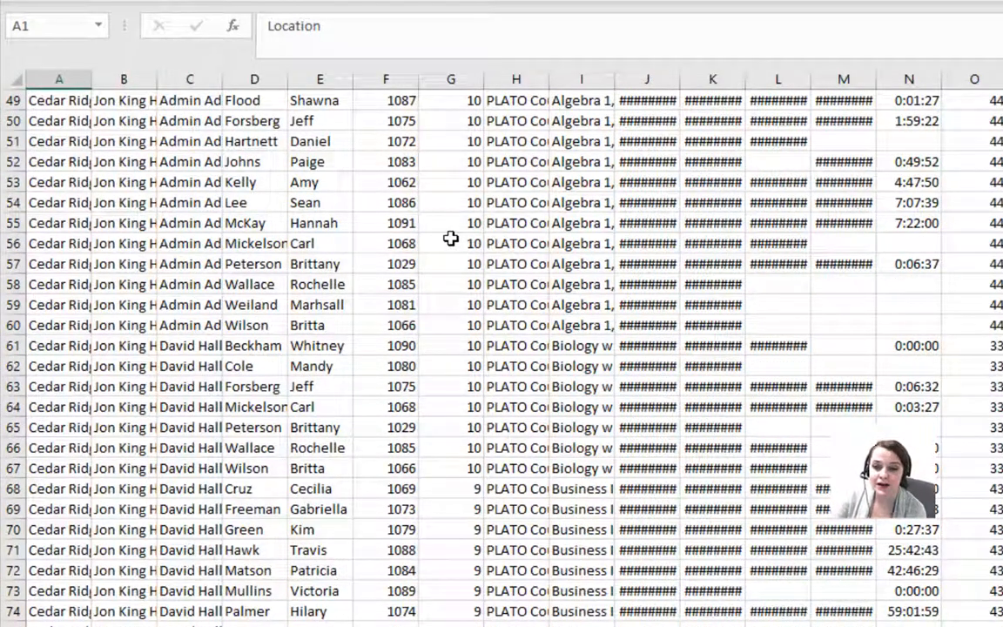
pyautogui.scroll(-5, 450, 237)
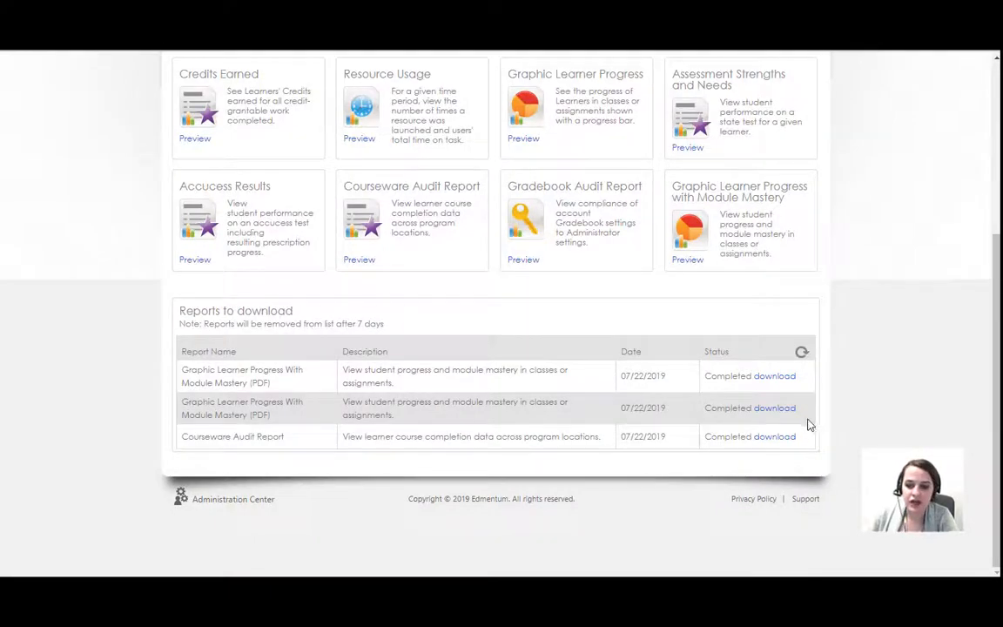
# - Open the Graphic Learner Progress With Module Mastery PDF report and examine the learner, activity, mastery, grade and time columns on its opening pages
pyautogui.click(774, 414)
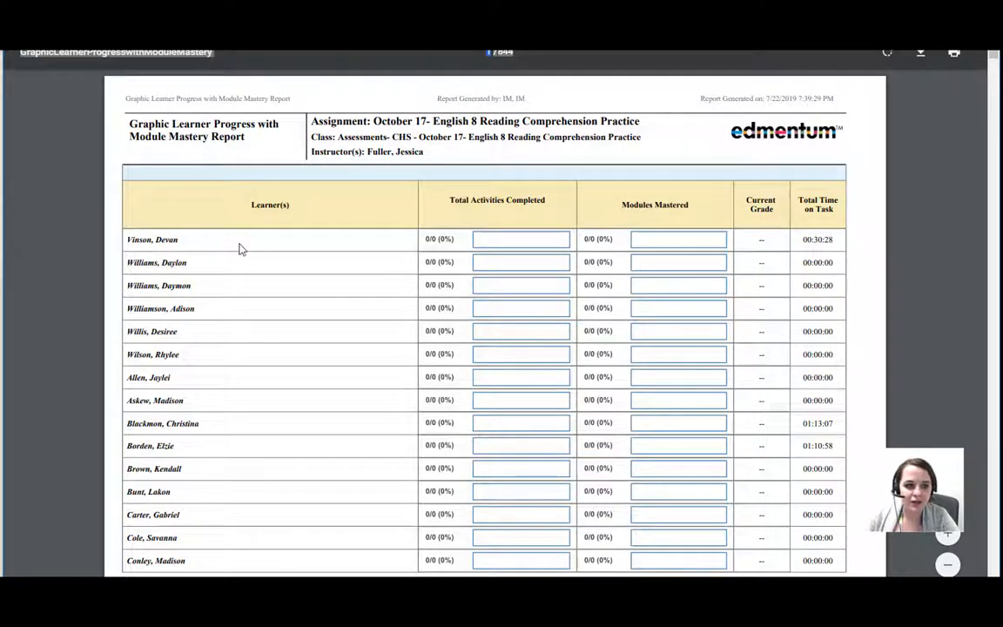
pyautogui.scroll(-5, 240, 249)
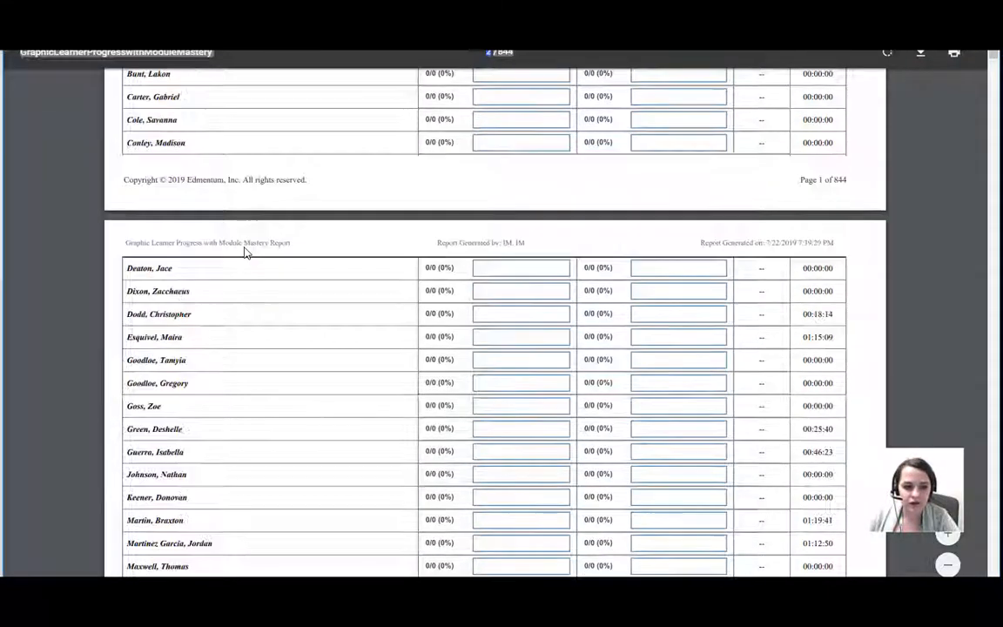
pyautogui.scroll(-4, 245, 251)
pyautogui.scroll(4, 252, 250)
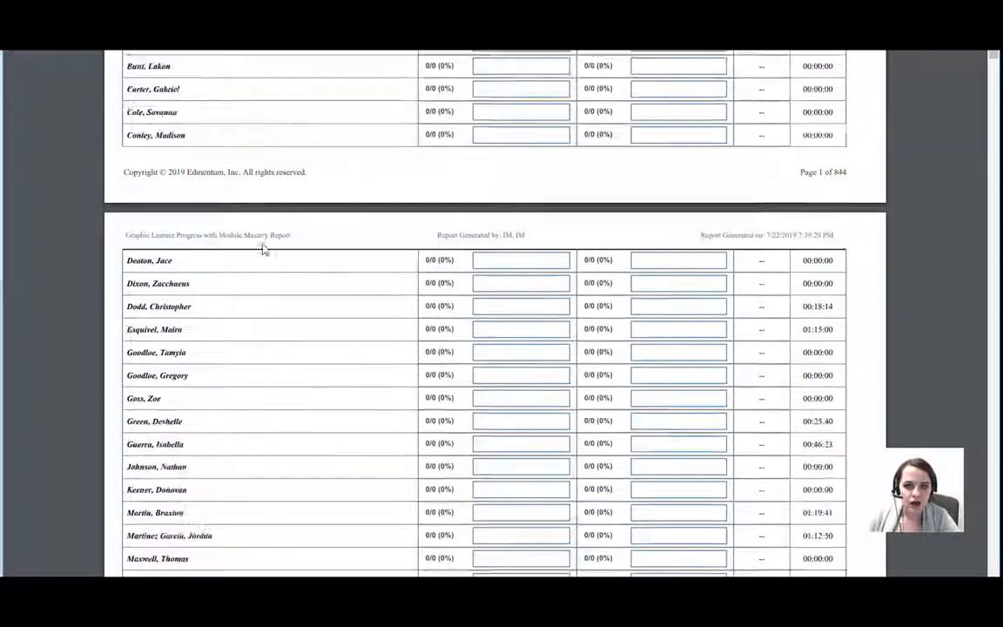
pyautogui.scroll(5, 261, 250)
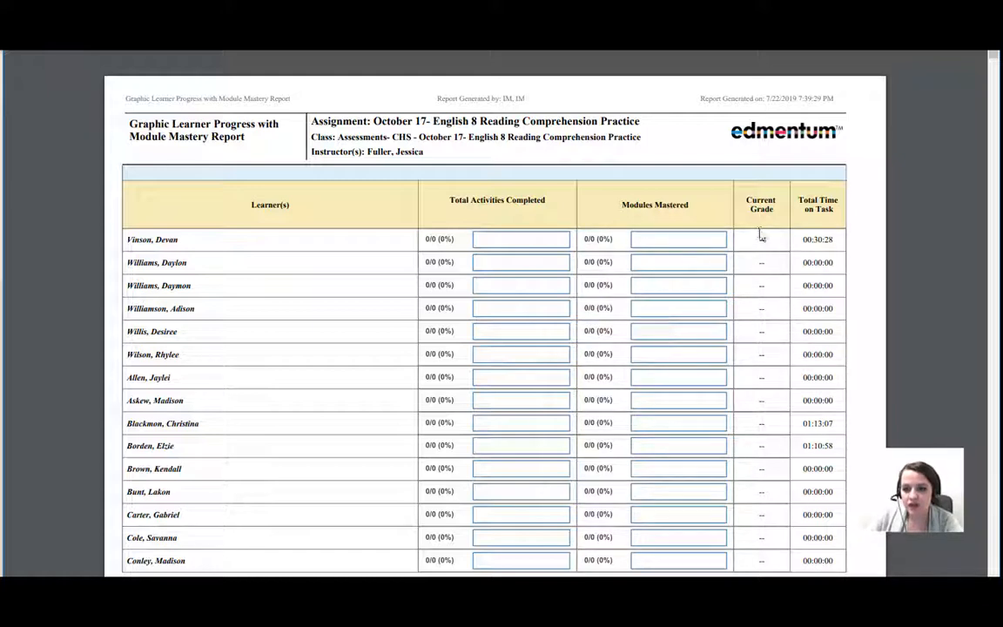
pyautogui.scroll(-1, 762, 231)
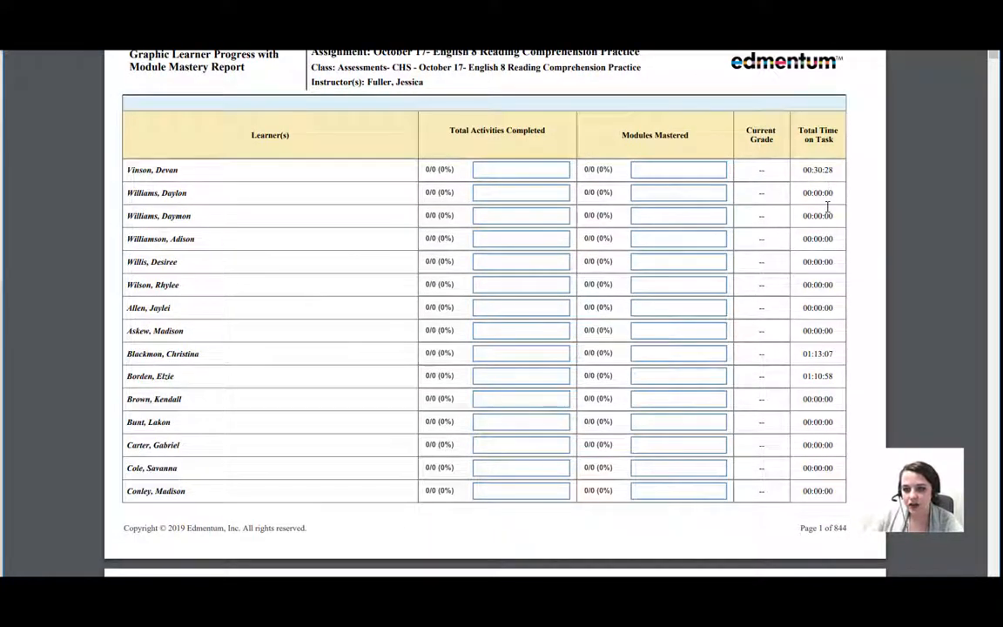
pyautogui.scroll(-1, 827, 205)
pyautogui.scroll(1, 168, 173)
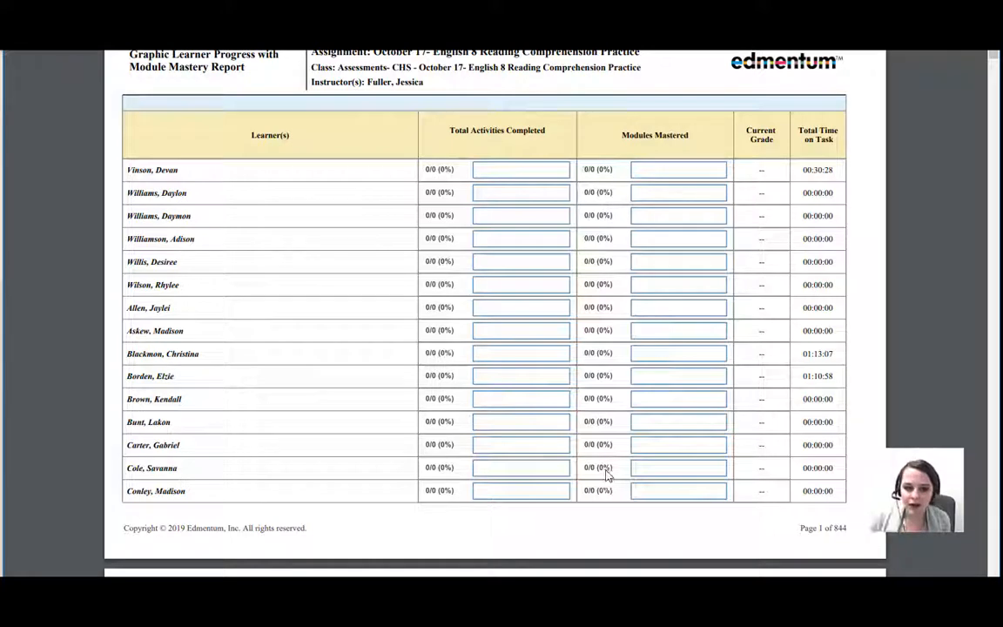
pyautogui.scroll(-1, 679, 461)
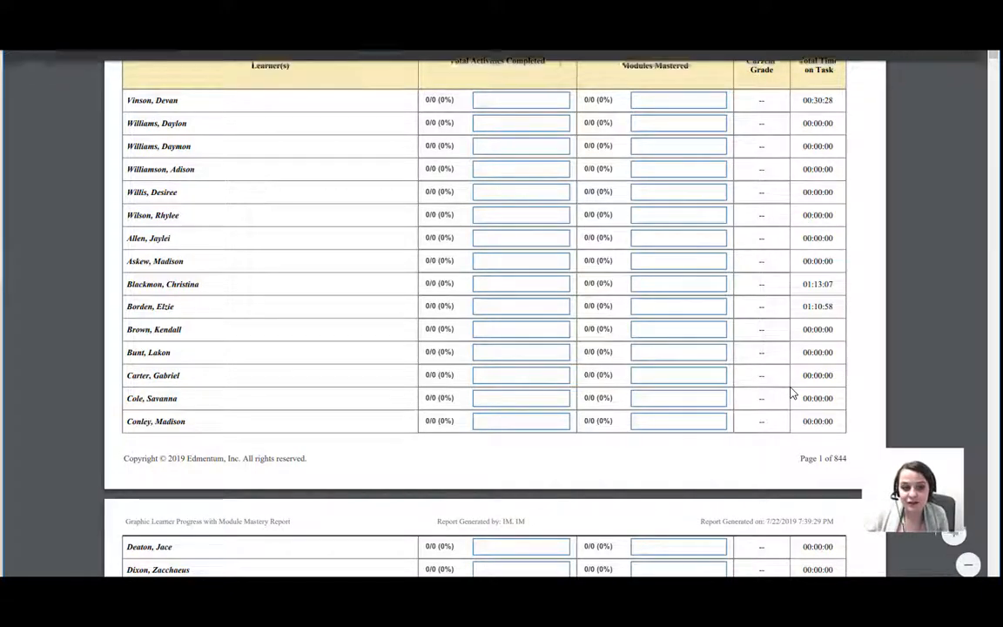
# - Examine the progress bars for activities completed and modules mastered in the report's prescription assignments, through the Prescription for Math pages
pyautogui.scroll(-1, 715, 434)
pyautogui.scroll(-10, 711, 441)
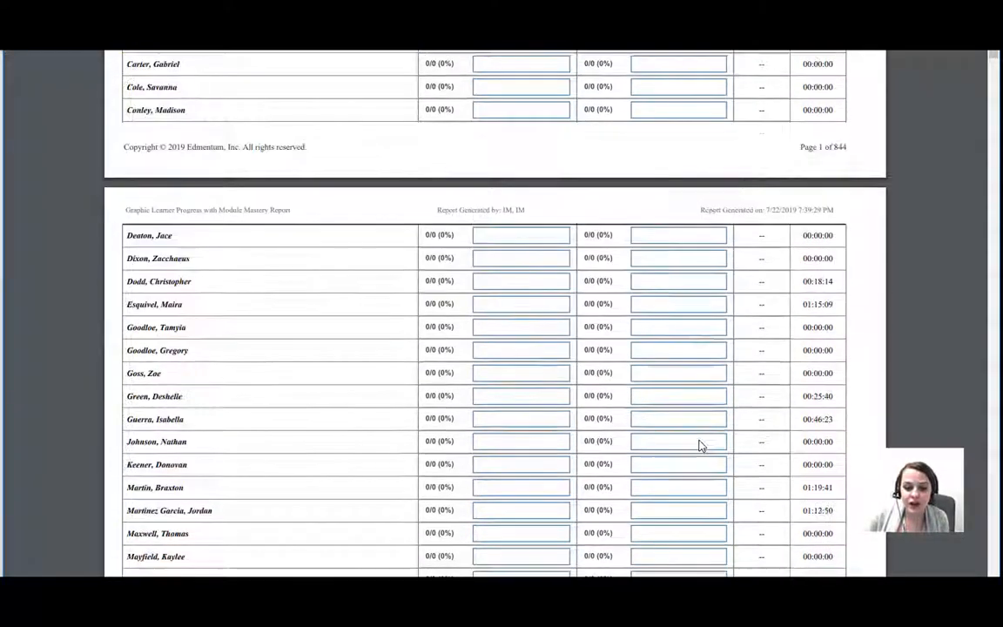
pyautogui.scroll(-4, 697, 445)
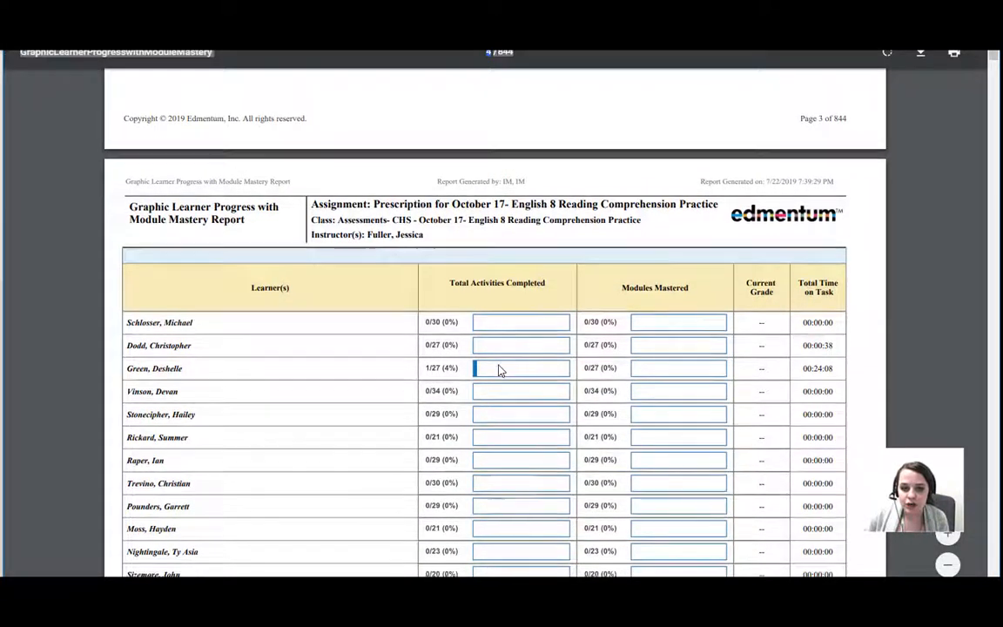
pyautogui.scroll(-4, 498, 370)
pyautogui.scroll(-2, 499, 372)
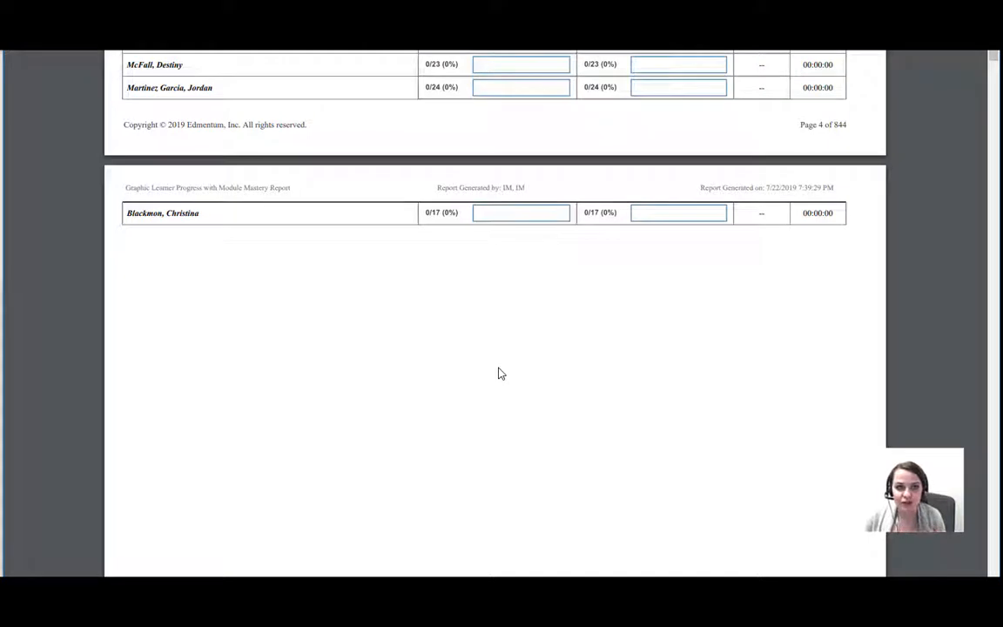
pyautogui.scroll(-1, 501, 373)
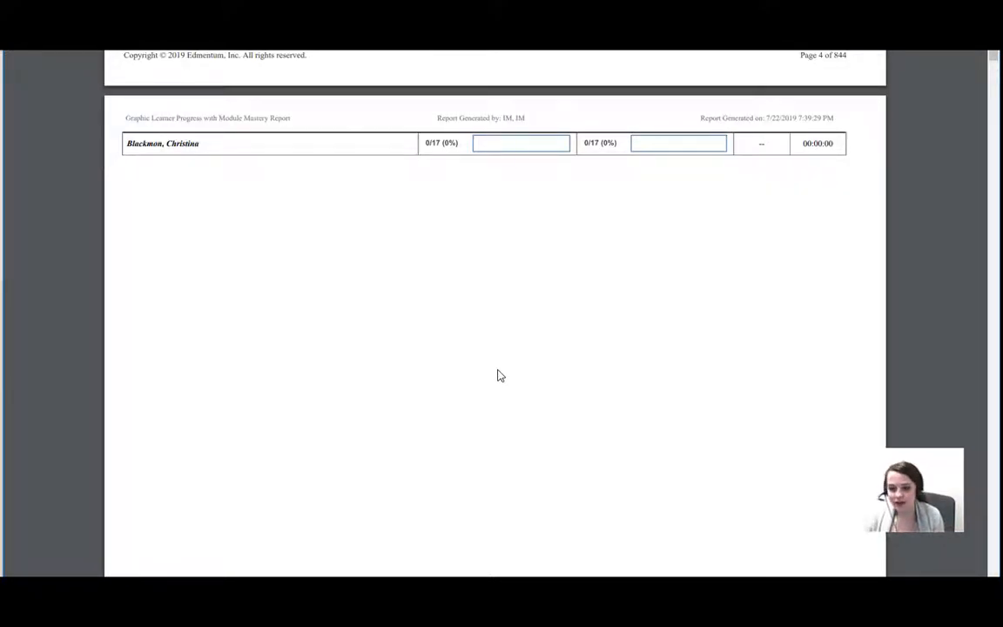
pyautogui.scroll(-6, 502, 399)
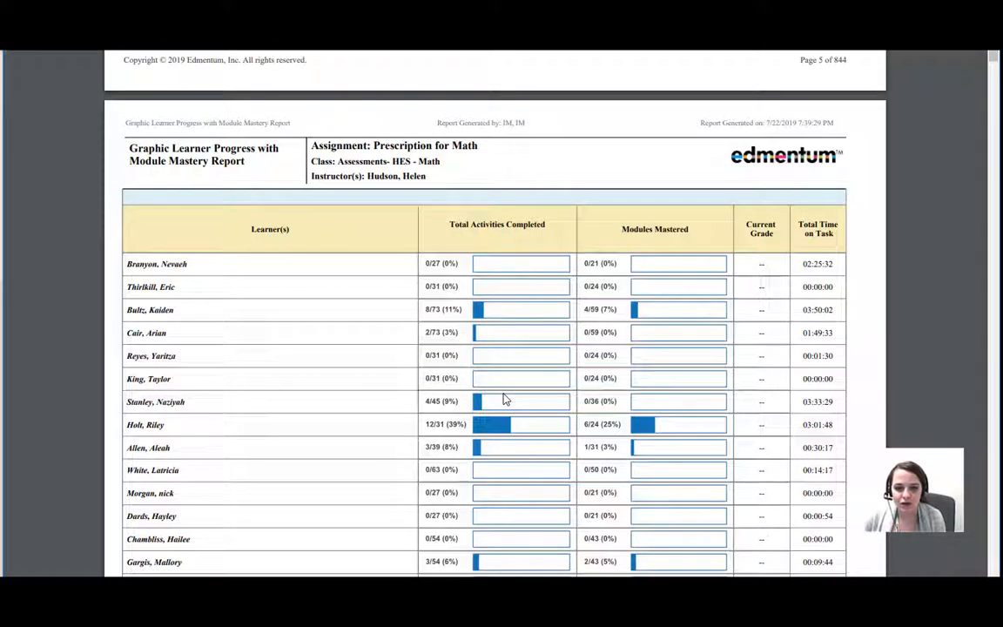
pyautogui.scroll(-6, 538, 372)
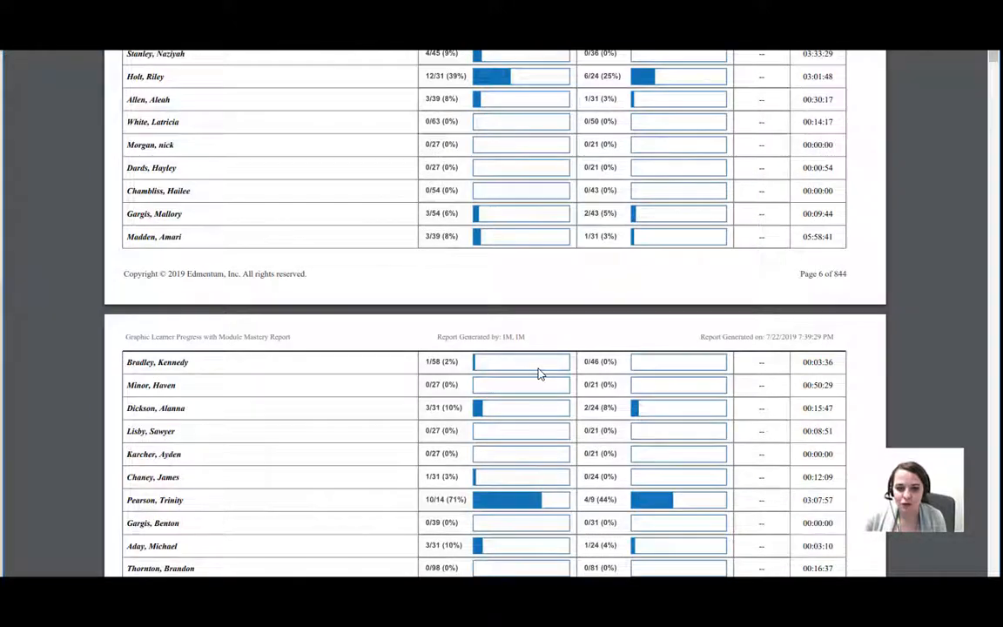
pyautogui.scroll(-4, 538, 372)
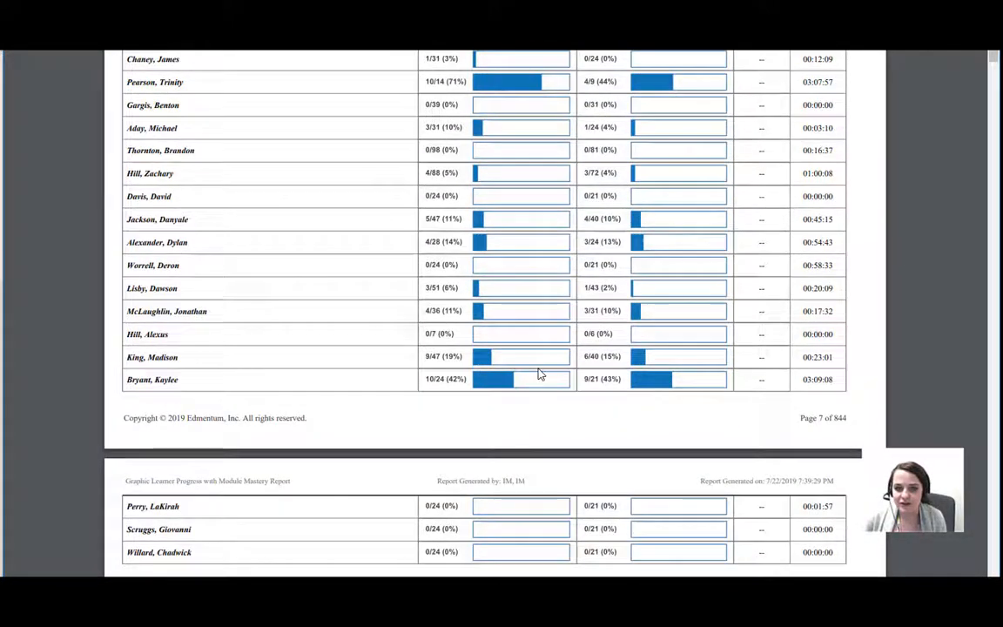
pyautogui.scroll(-2, 538, 374)
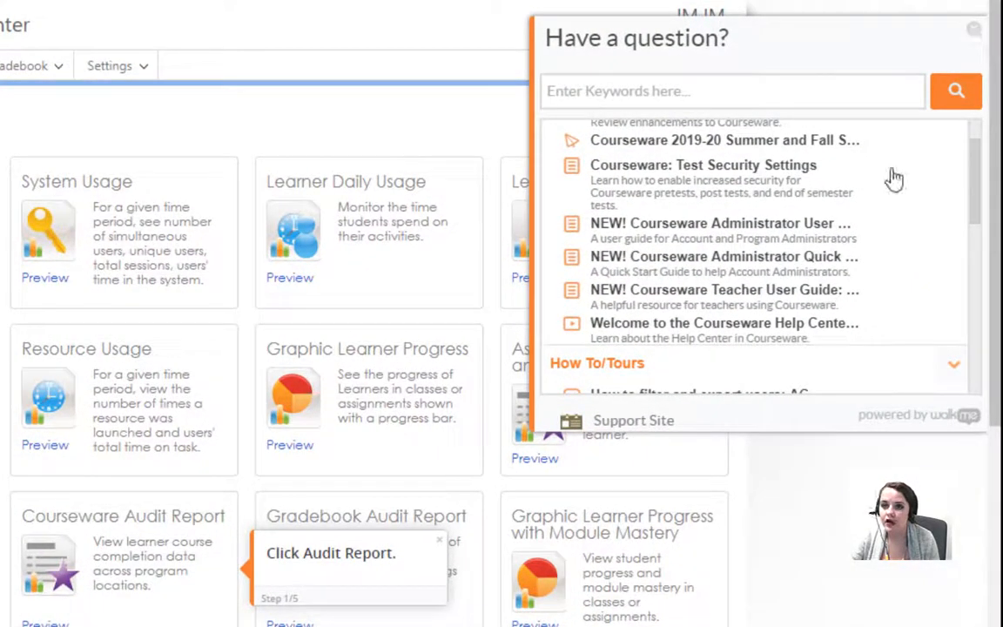
# - Browse the Help Center's What's New, How To/Tours and Resources sections for available guides
pyautogui.scroll(2, 887, 182)
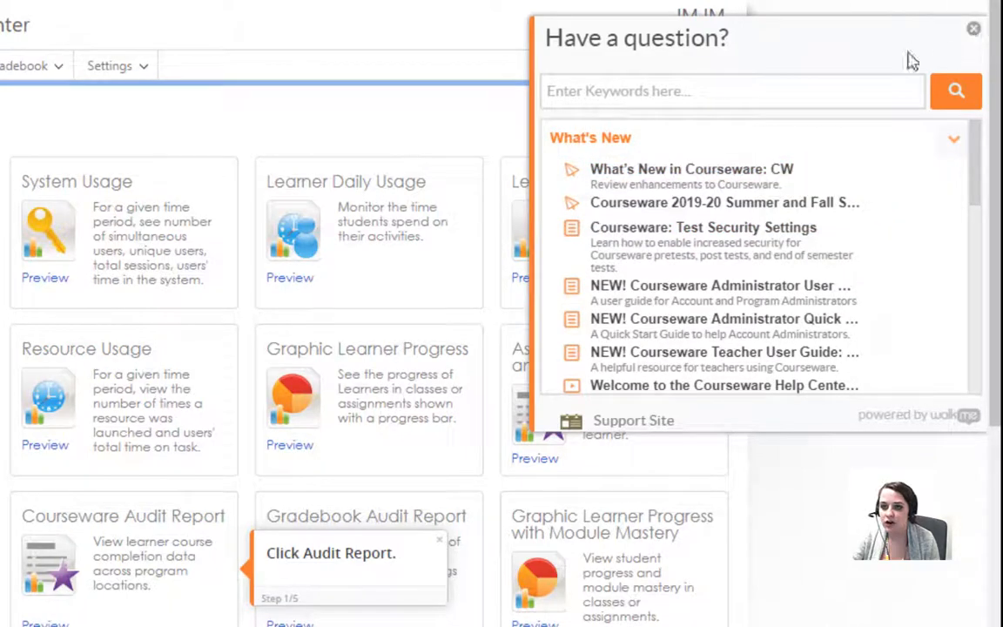
pyautogui.click(973, 28)
pyautogui.click(699, 128)
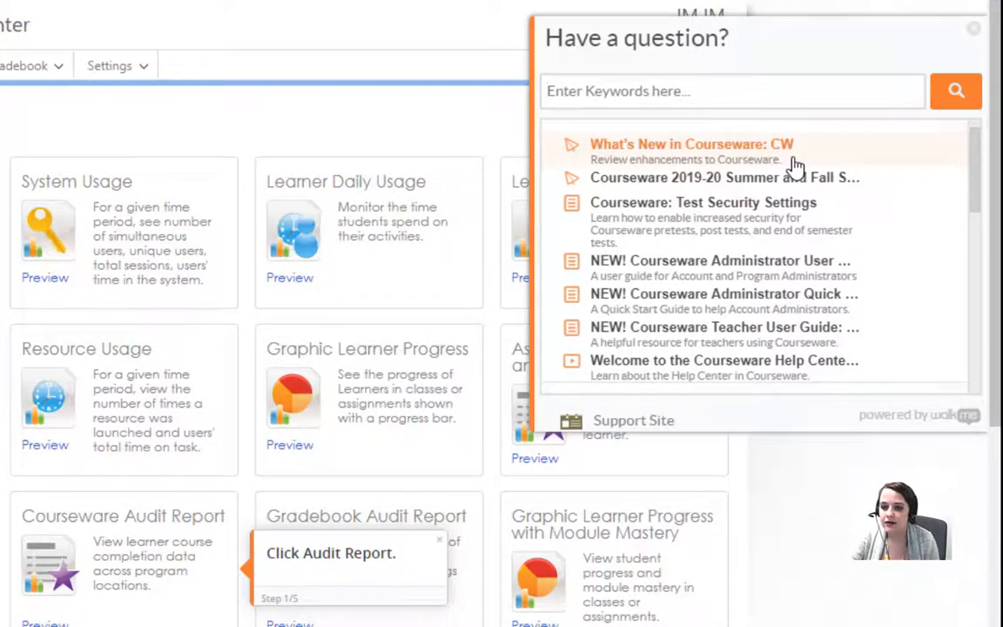
pyautogui.scroll(-3, 794, 167)
pyautogui.scroll(-3, 731, 313)
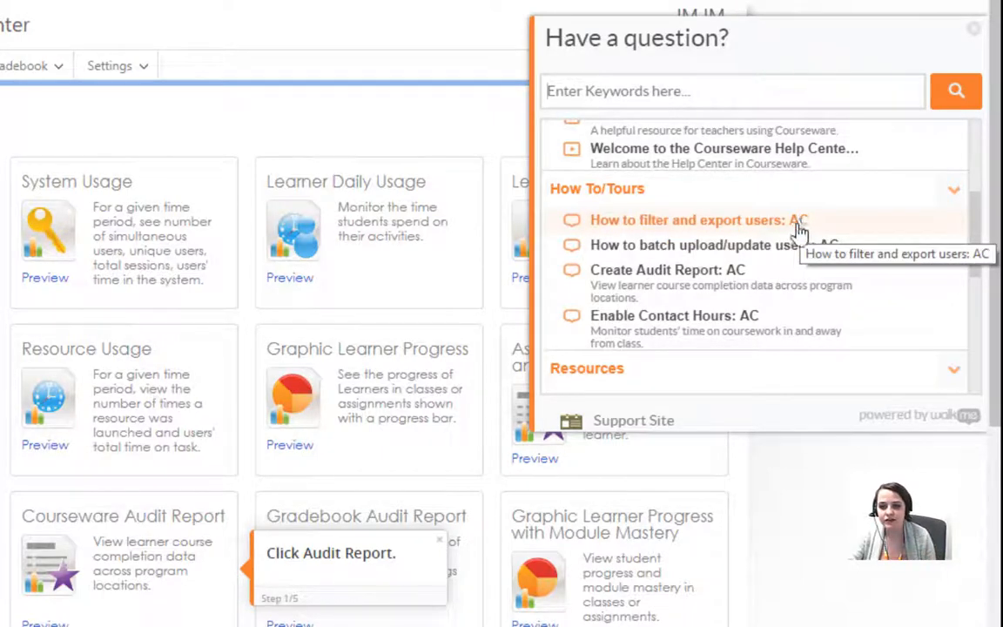
pyautogui.scroll(-5, 709, 348)
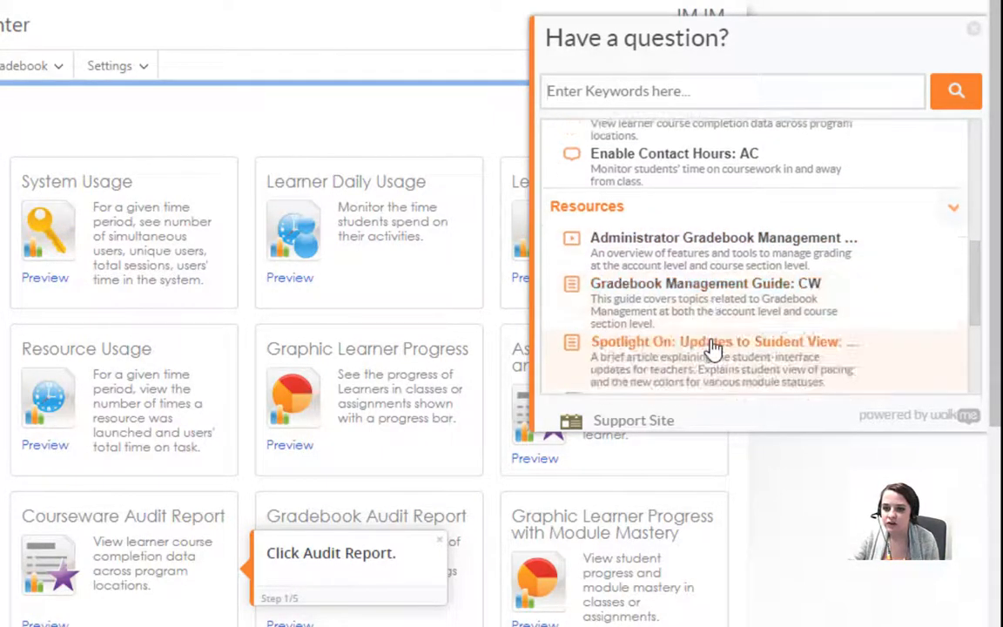
pyautogui.scroll(15, 710, 348)
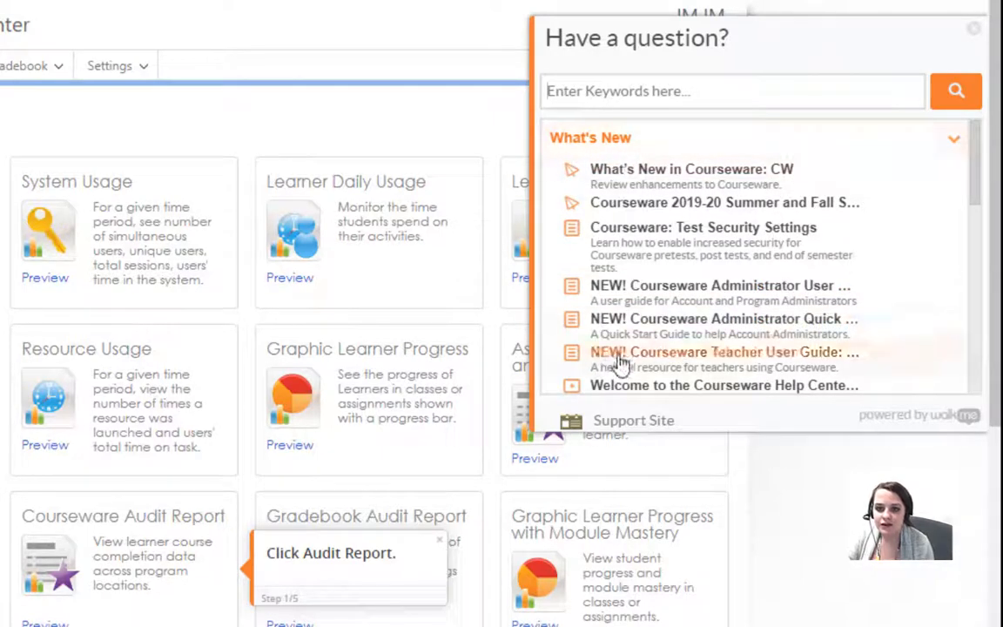
# - Open the Edmentum Support Site from the Help Center and search it for "user roles"
pyautogui.click(620, 421)
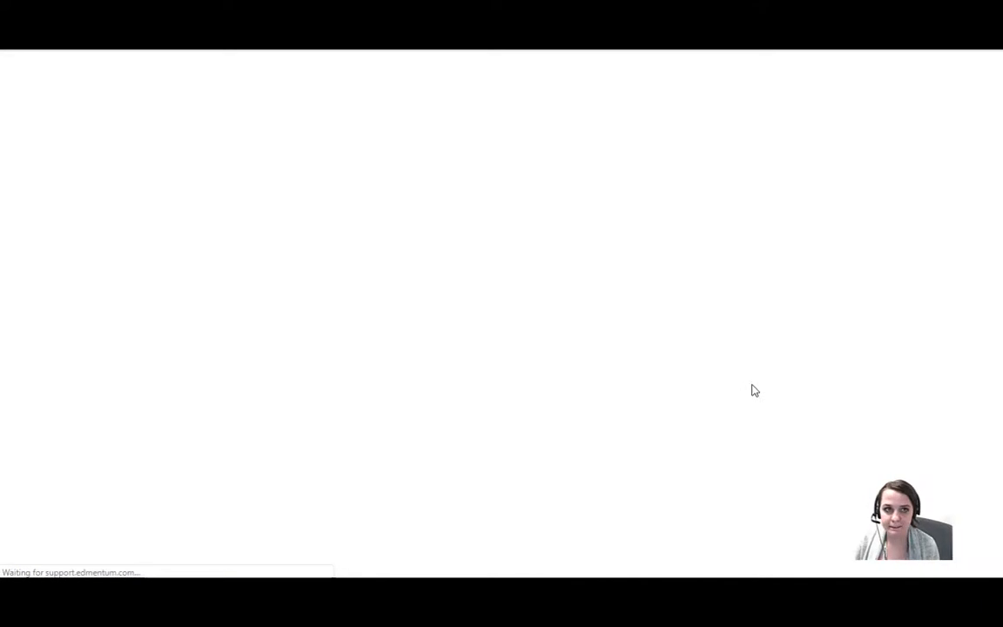
pyautogui.click(791, 72)
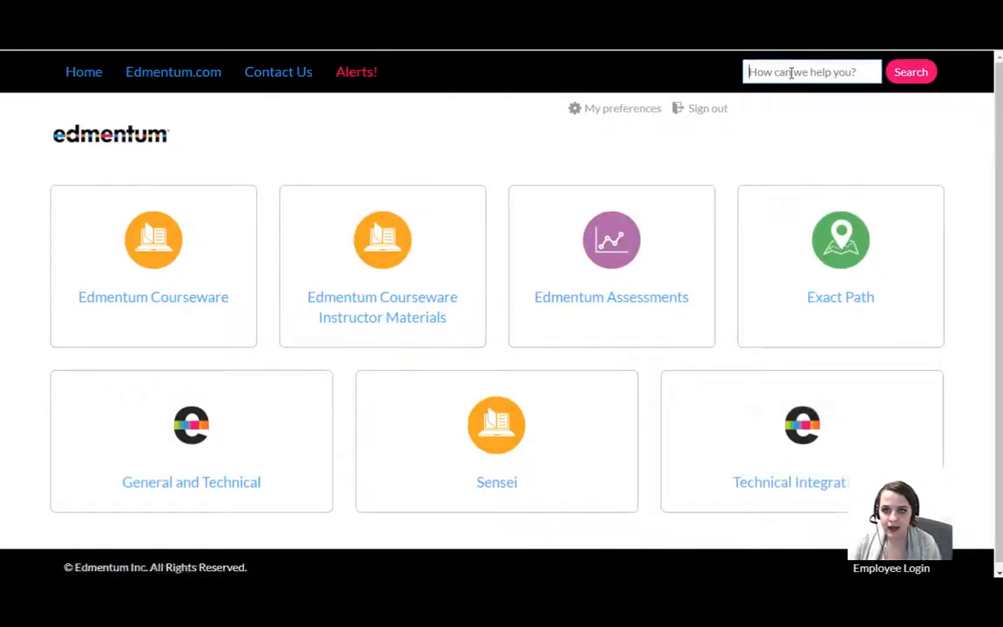
pyautogui.write('u')
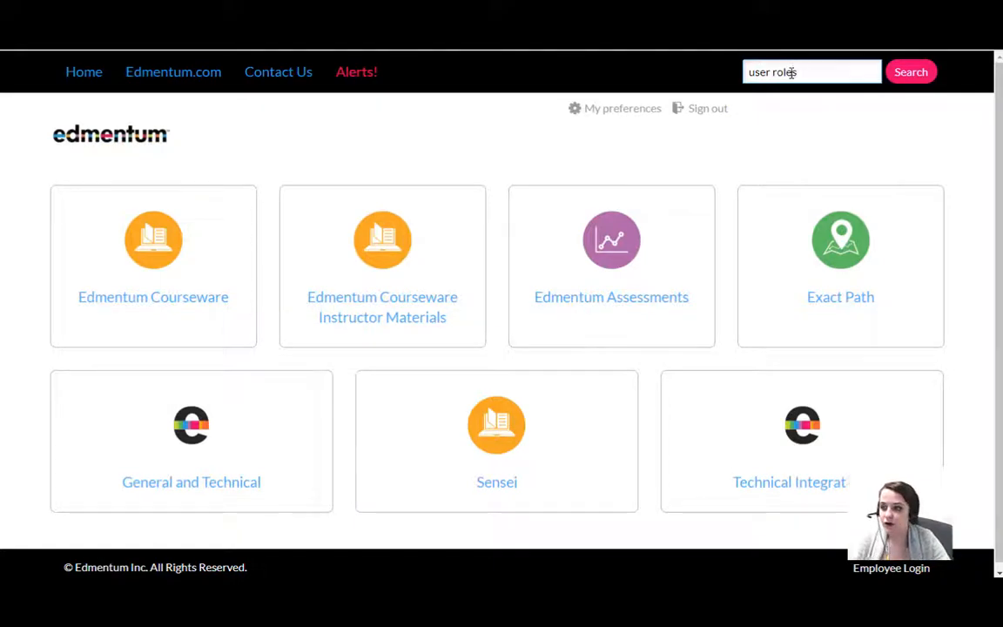
pyautogui.write('ser roles')
pyautogui.press('Return')
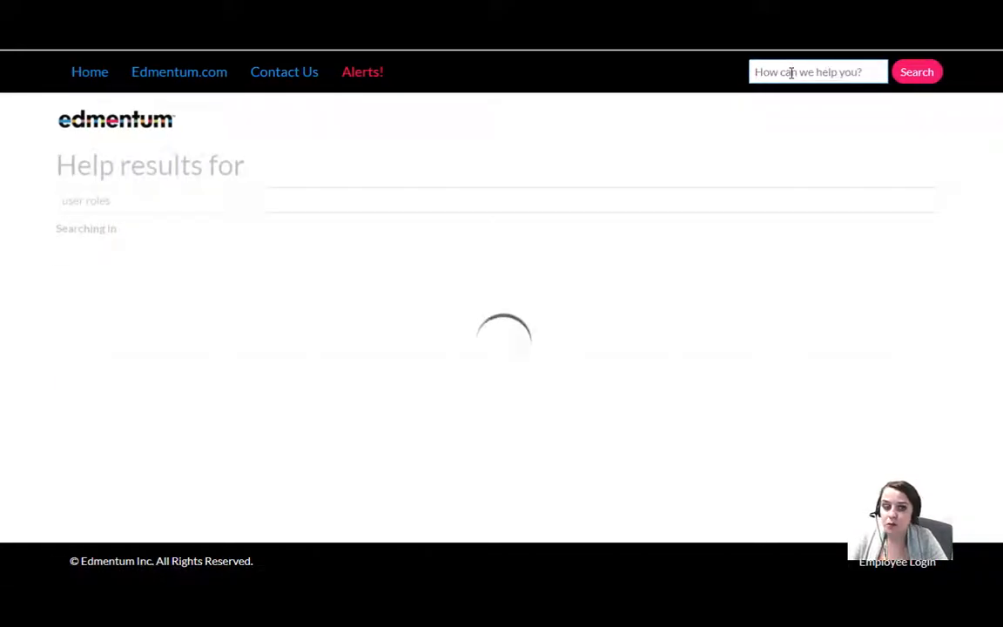
# - Open the "User Roles in Edmentum Courseware" article from the search results and read the permissions listed for each role
pyautogui.scroll(-3, 335, 490)
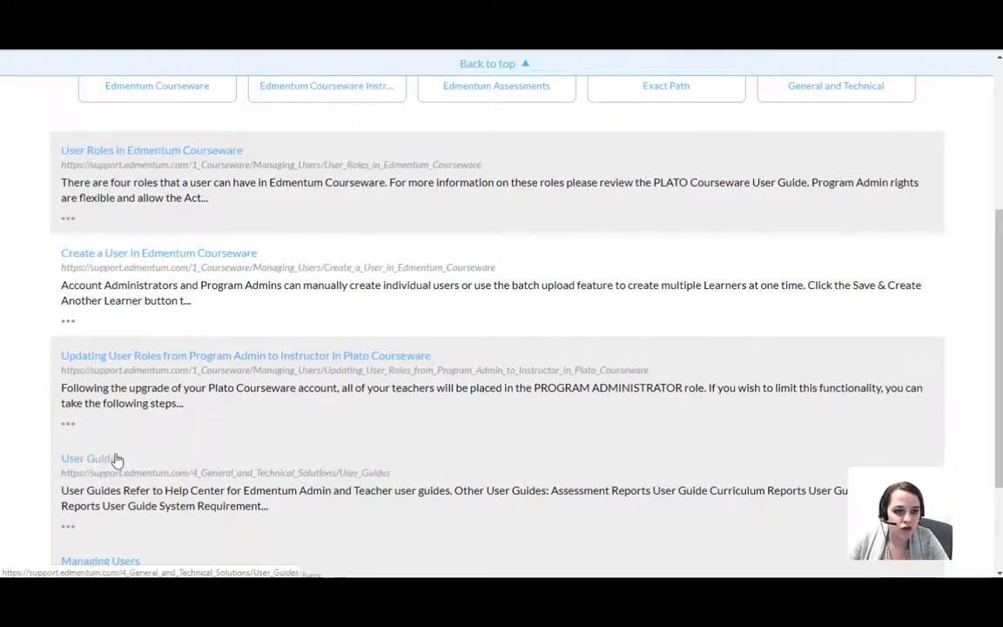
pyautogui.scroll(-1, 202, 340)
pyautogui.scroll(2, 206, 164)
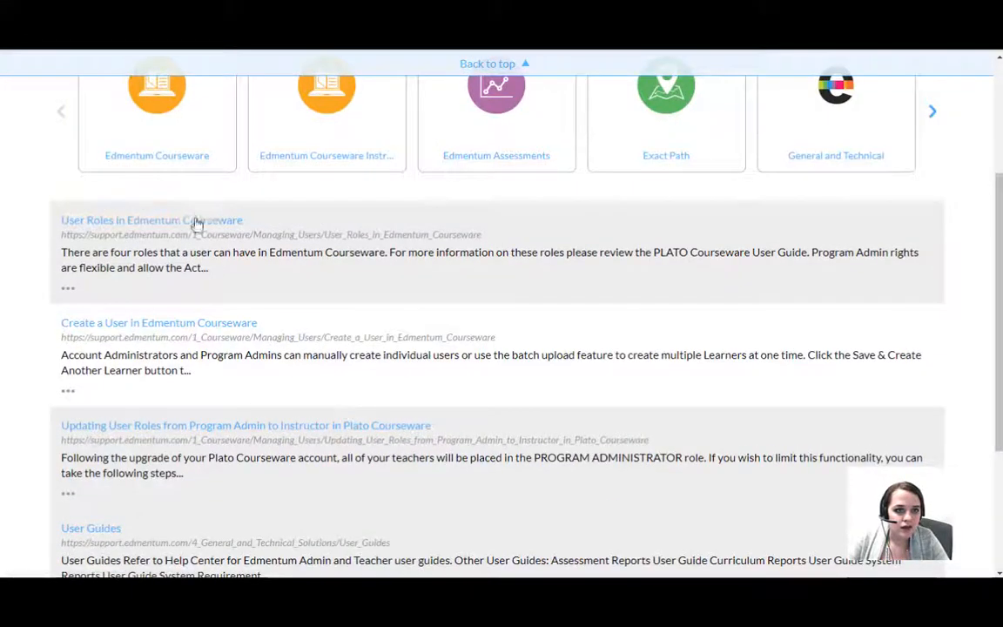
pyautogui.click(236, 220)
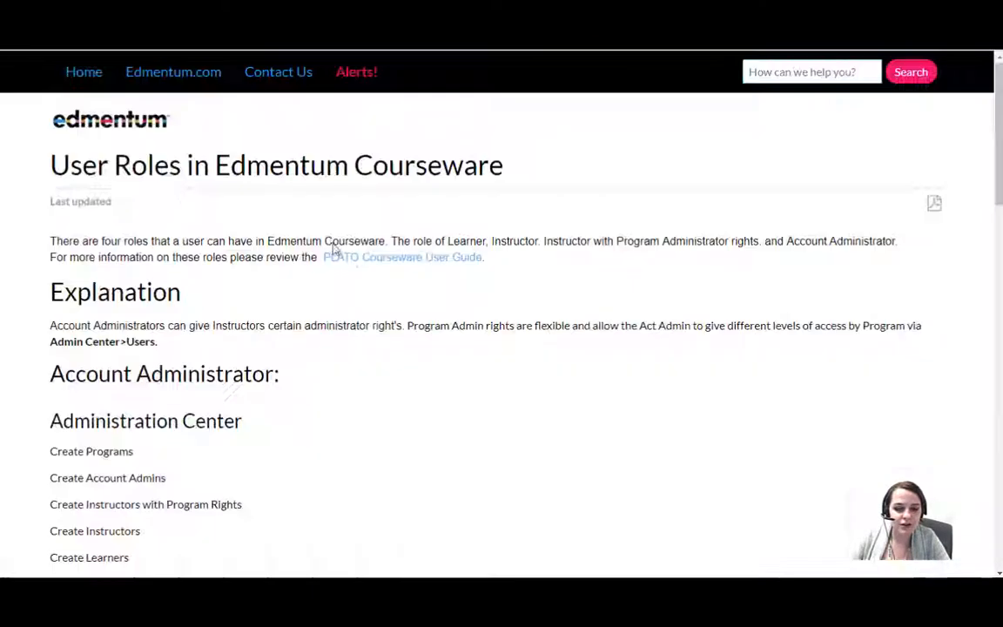
pyautogui.scroll(-1, 357, 280)
pyautogui.scroll(-15, 356, 281)
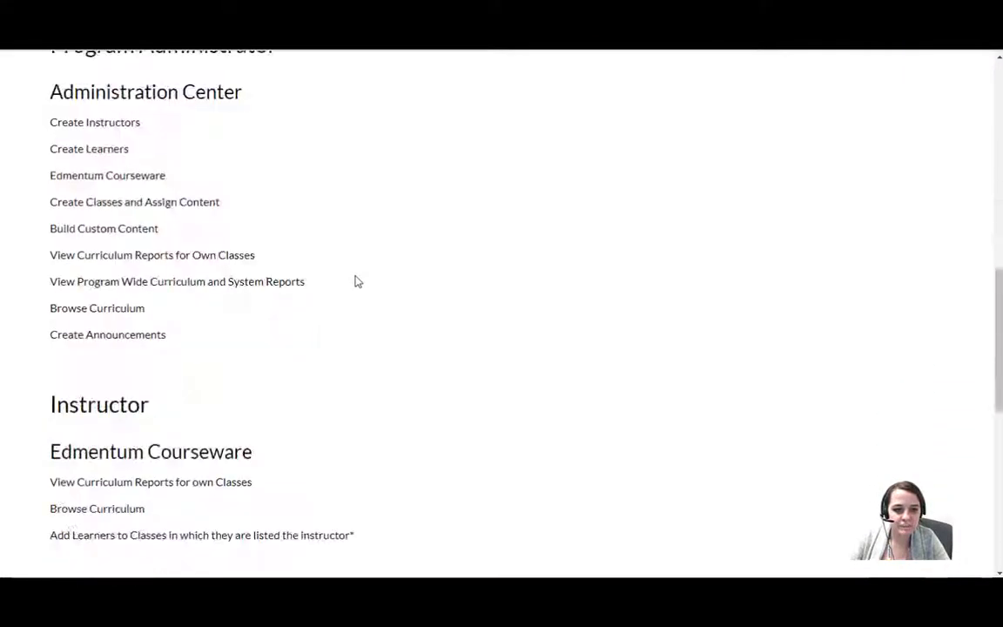
# - Read the rest of the user roles article and open the Courseware Roles/Responsibility Chart linked near its end
pyautogui.scroll(-3, 355, 281)
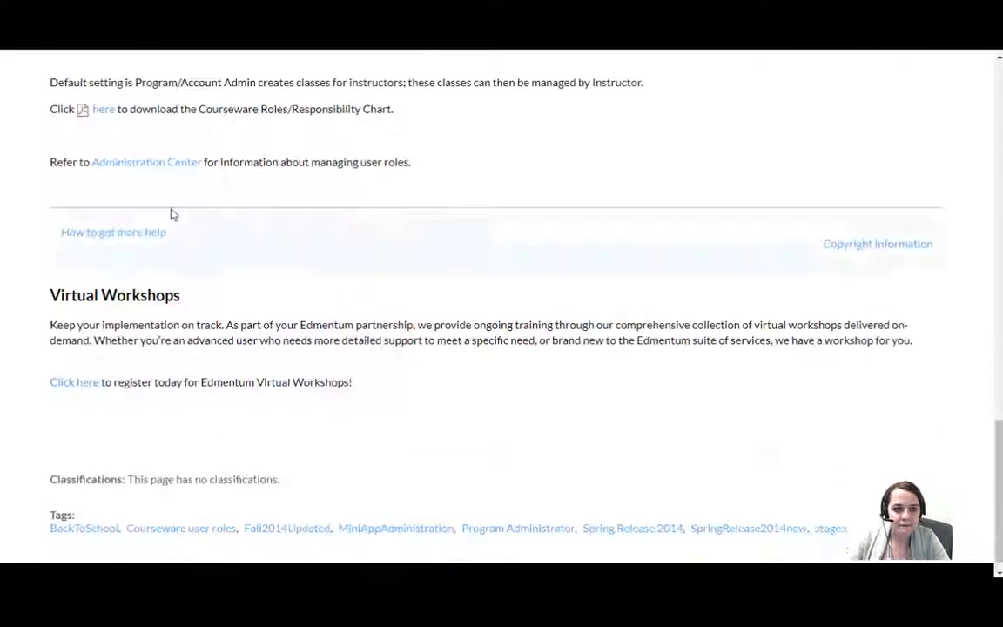
pyautogui.click(94, 115)
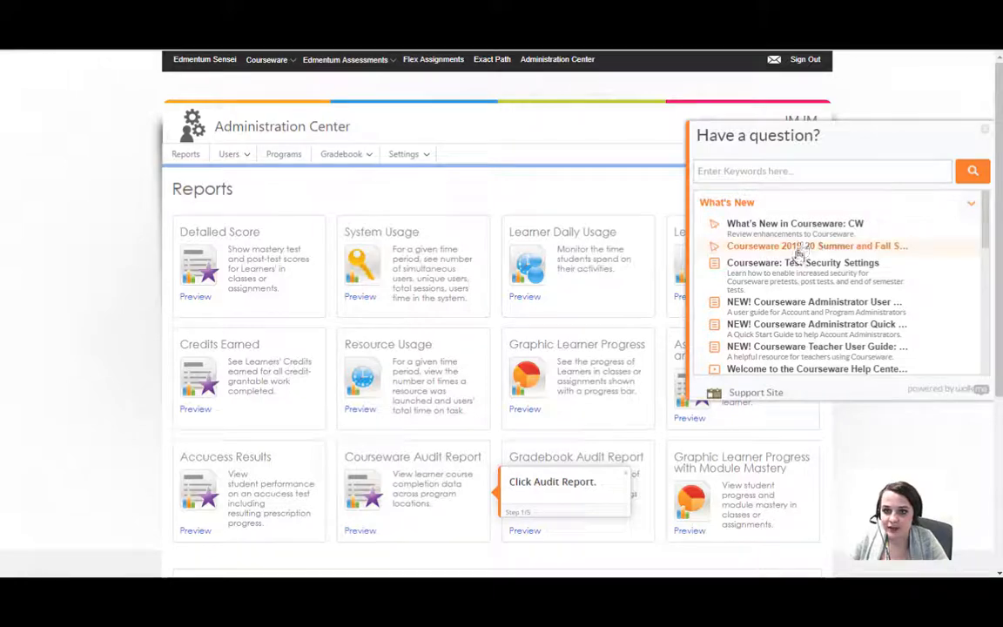
# - Open the Support Site from the Help Center, go to its Contact Us page and review the support contacts for each product
pyautogui.click(745, 398)
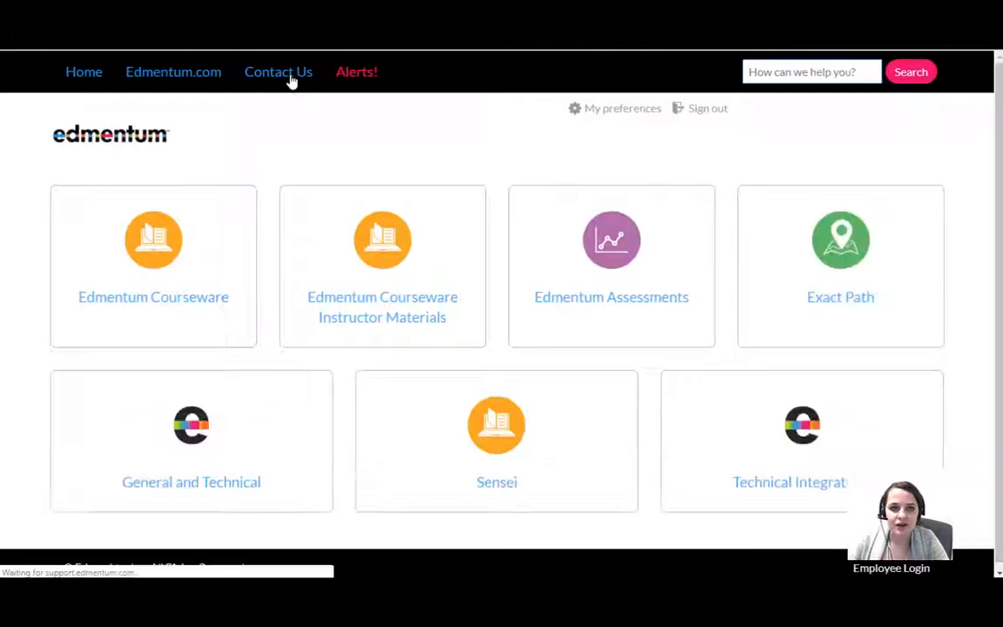
pyautogui.click(290, 78)
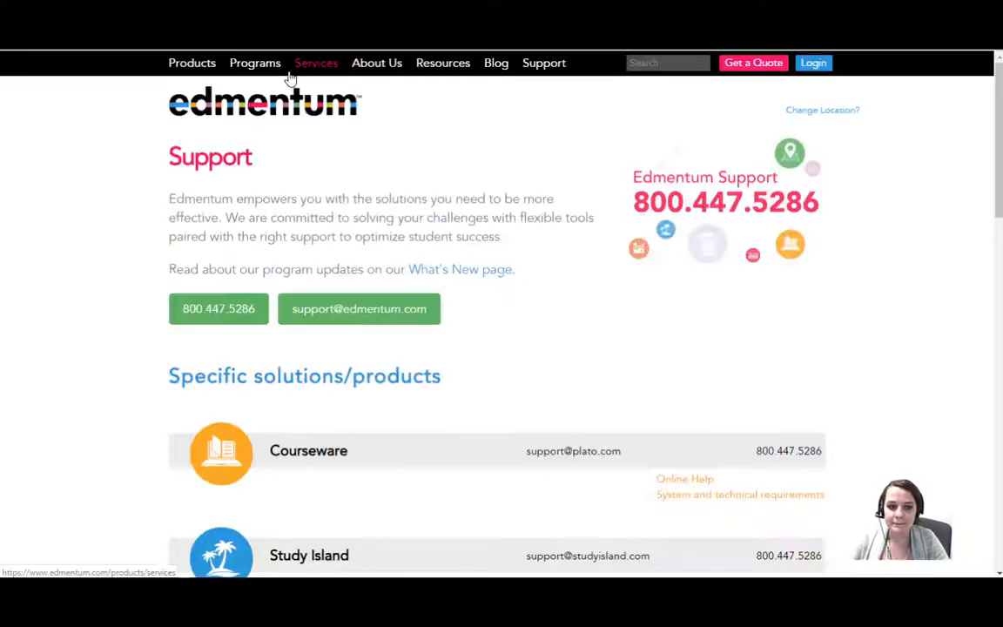
pyautogui.scroll(-2, 722, 289)
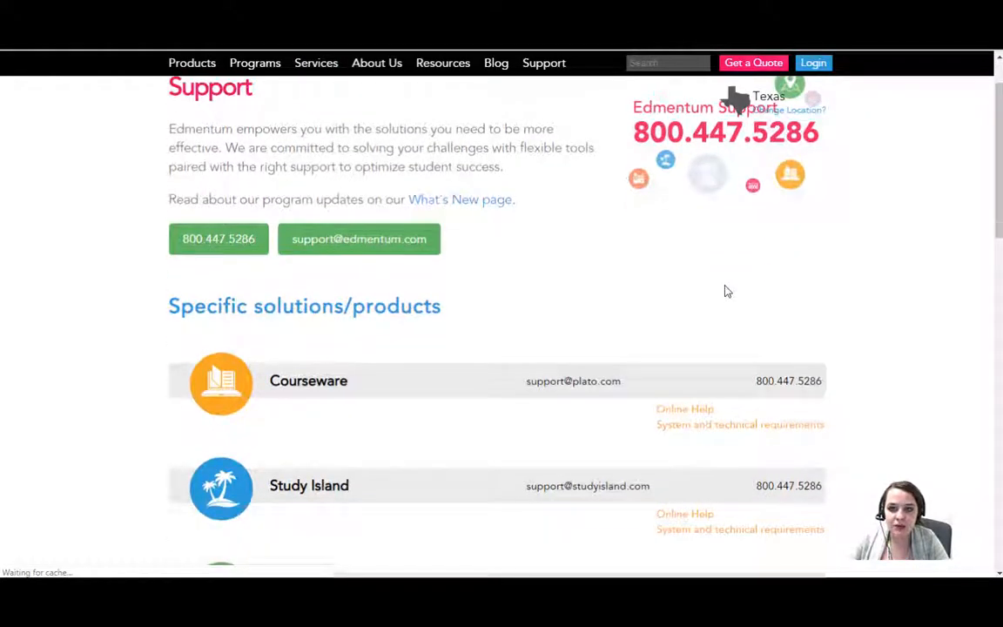
pyautogui.scroll(2, 709, 291)
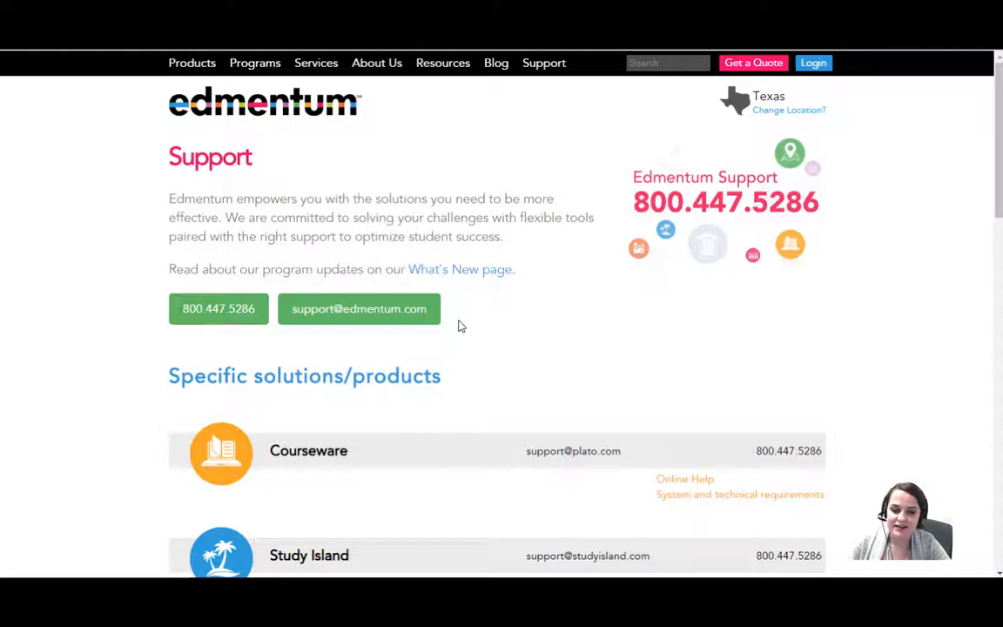
pyautogui.scroll(-5, 501, 290)
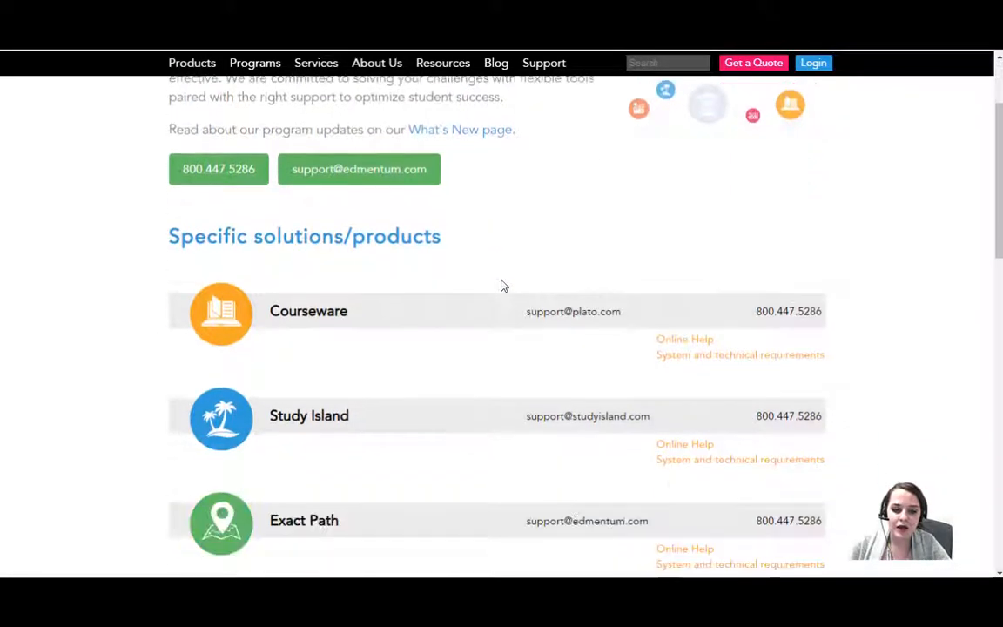
pyautogui.scroll(-4, 501, 287)
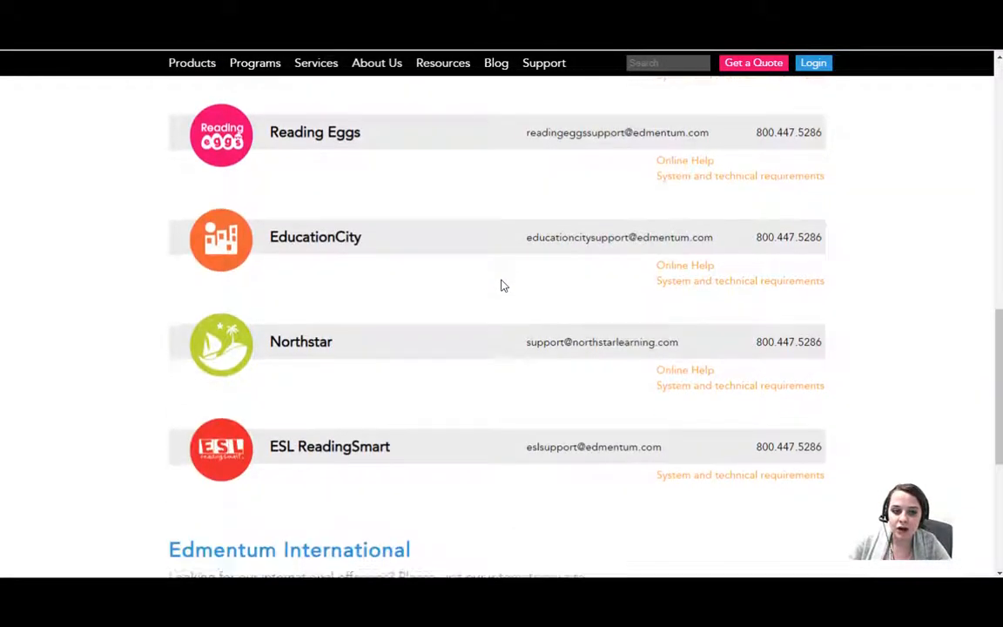
pyautogui.scroll(2, 501, 287)
pyautogui.scroll(5, 501, 290)
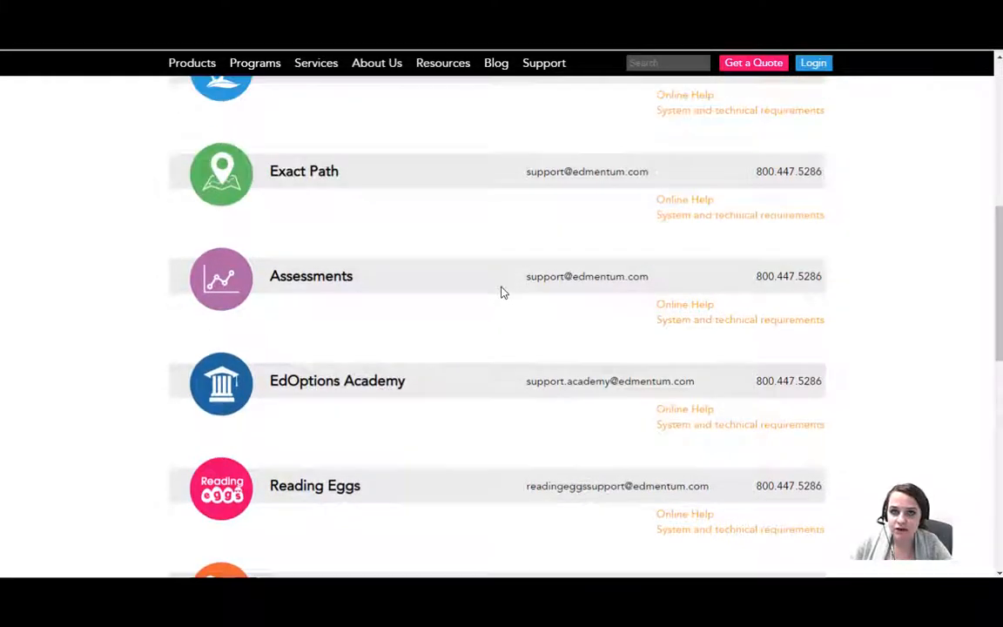